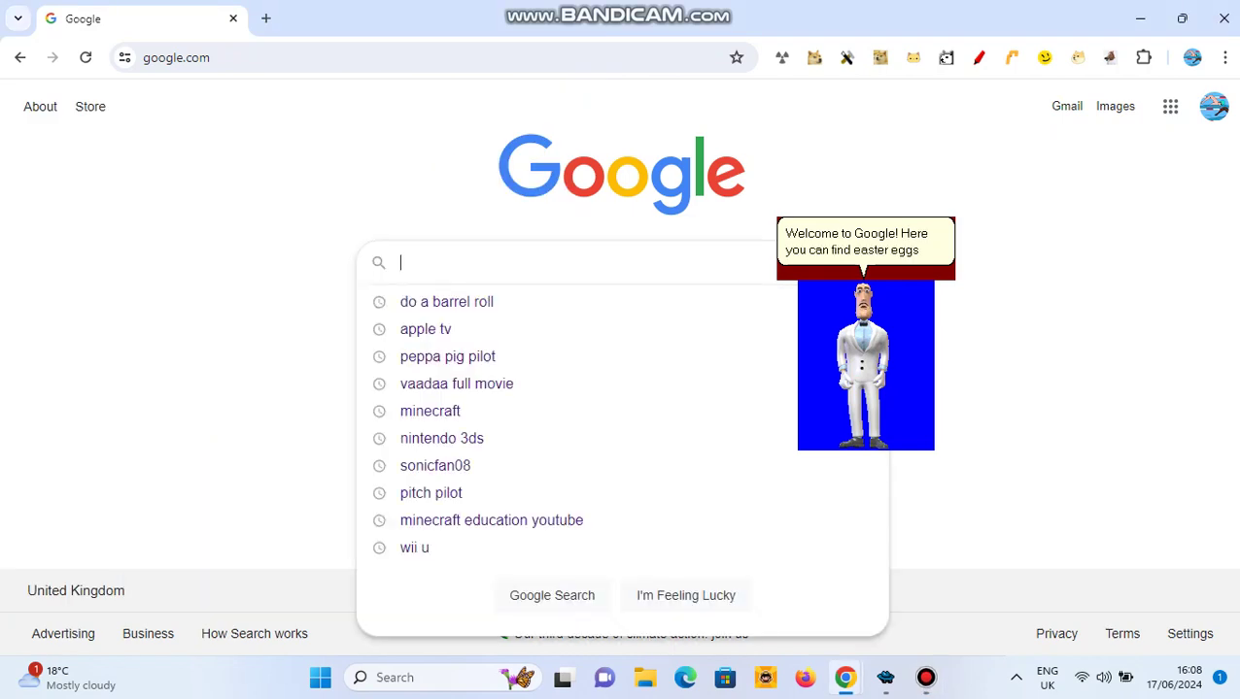
Step: Search Google for 'Do a barrel roll', correcting the mistyped capitalisation
type("dO A R")
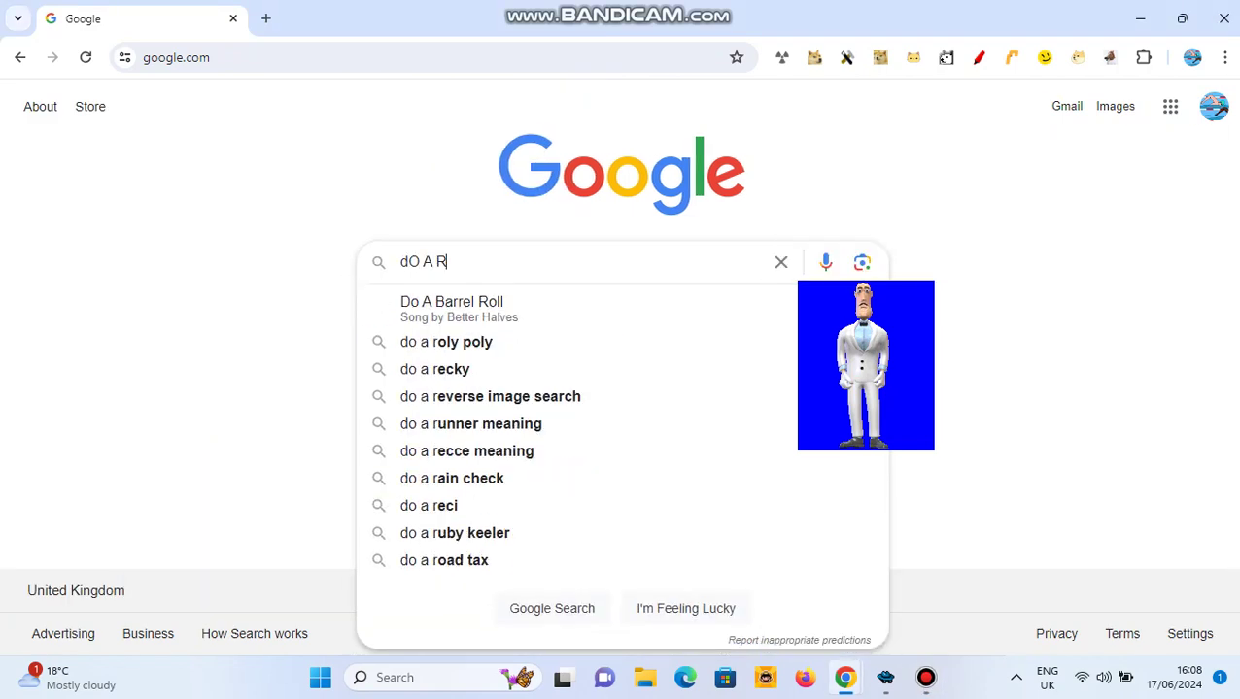
key("BackSpace")
key("BackSpace")
key("BackSpace")
key("BackSpace")
type("Do a")
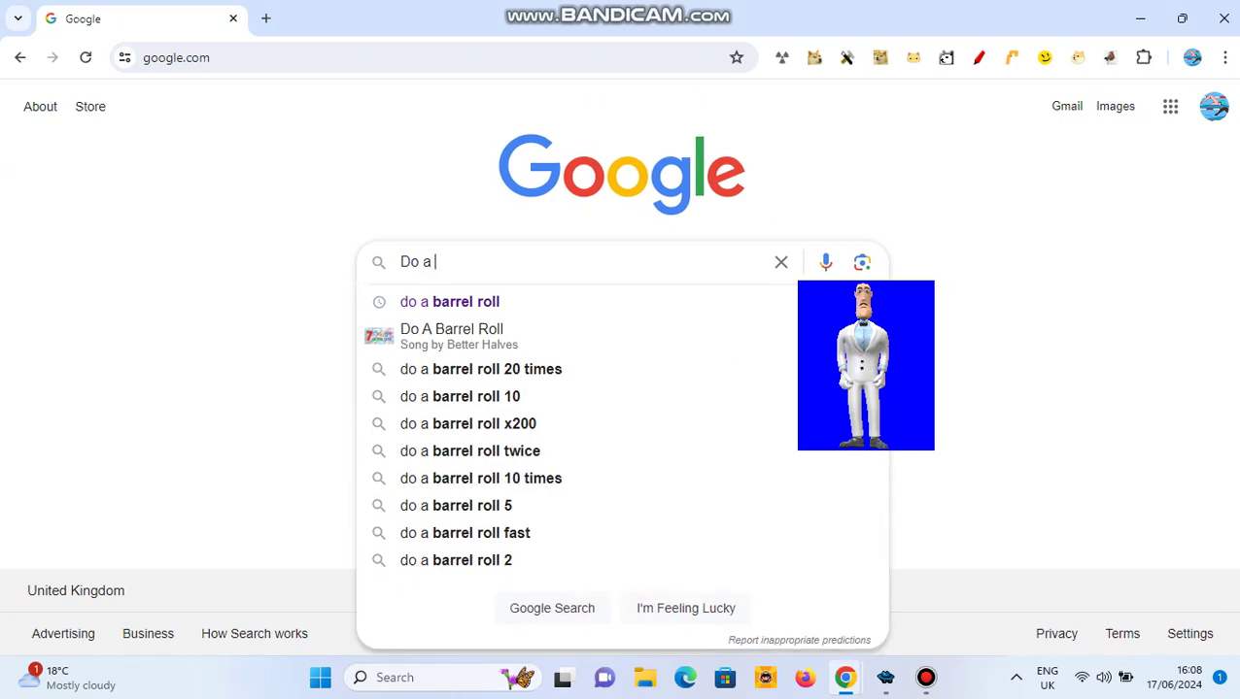
type(" barrel ro")
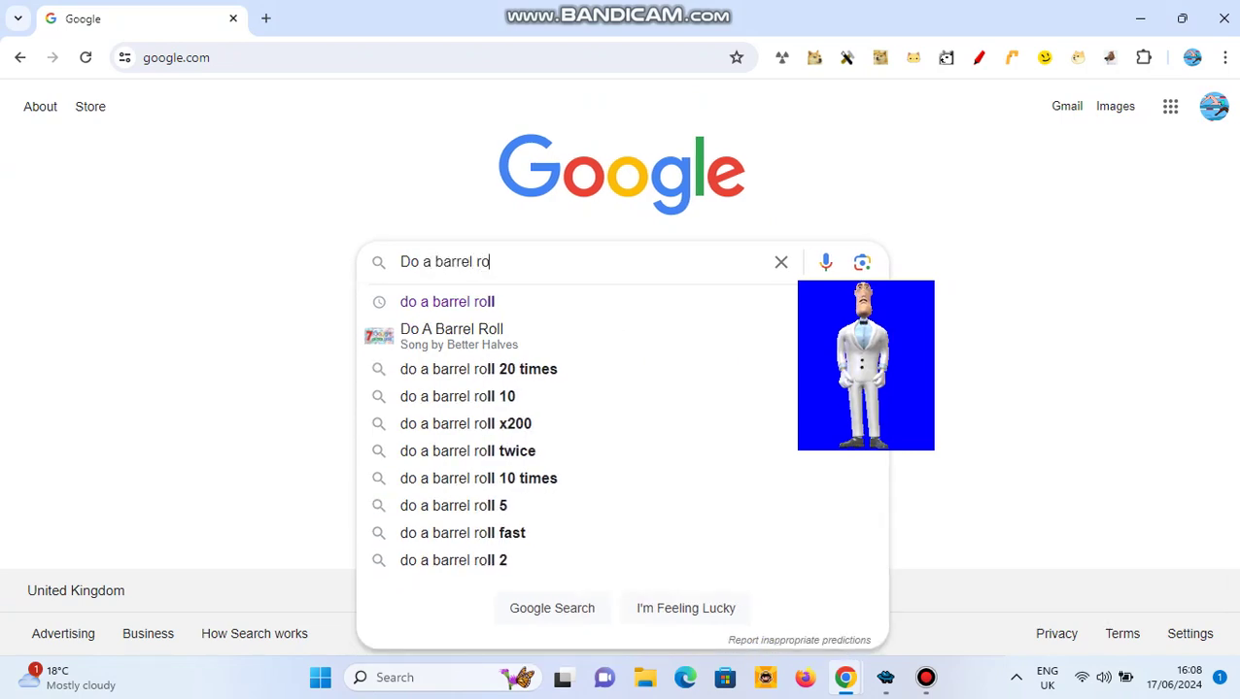
type("ll")
key("Return")
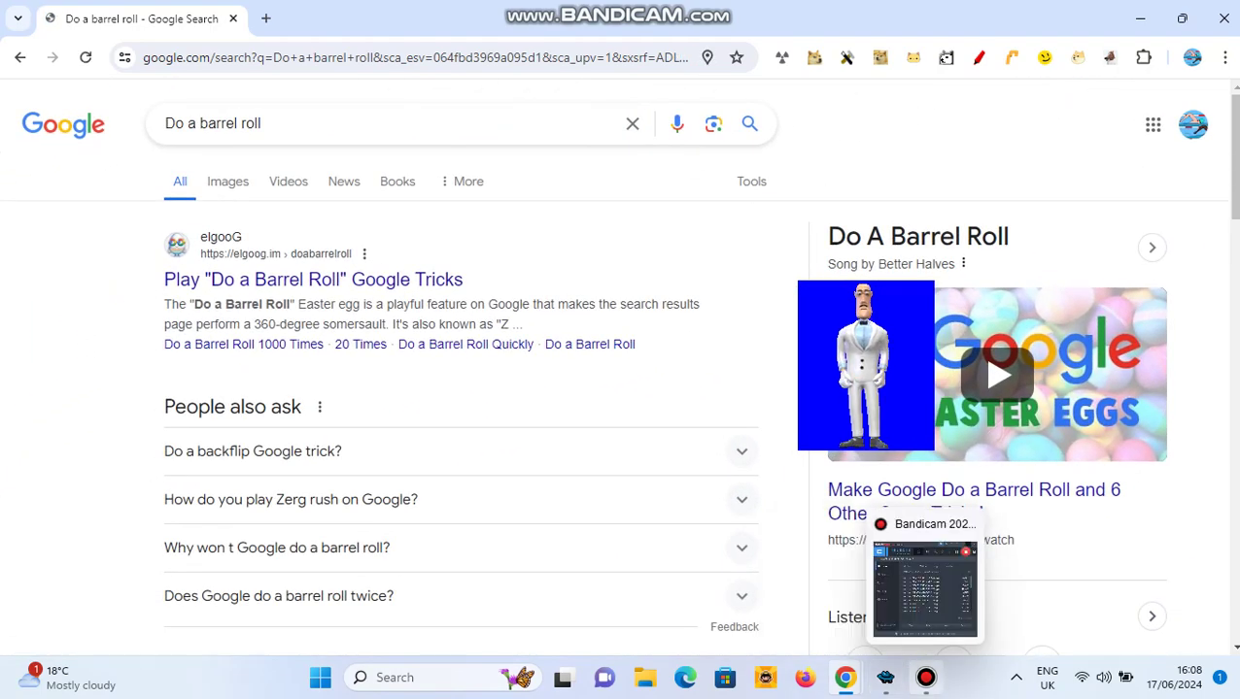
Step: Go from the barrel roll results to the MASH homepage at bellcraft.com/mash
left_click(926, 677)
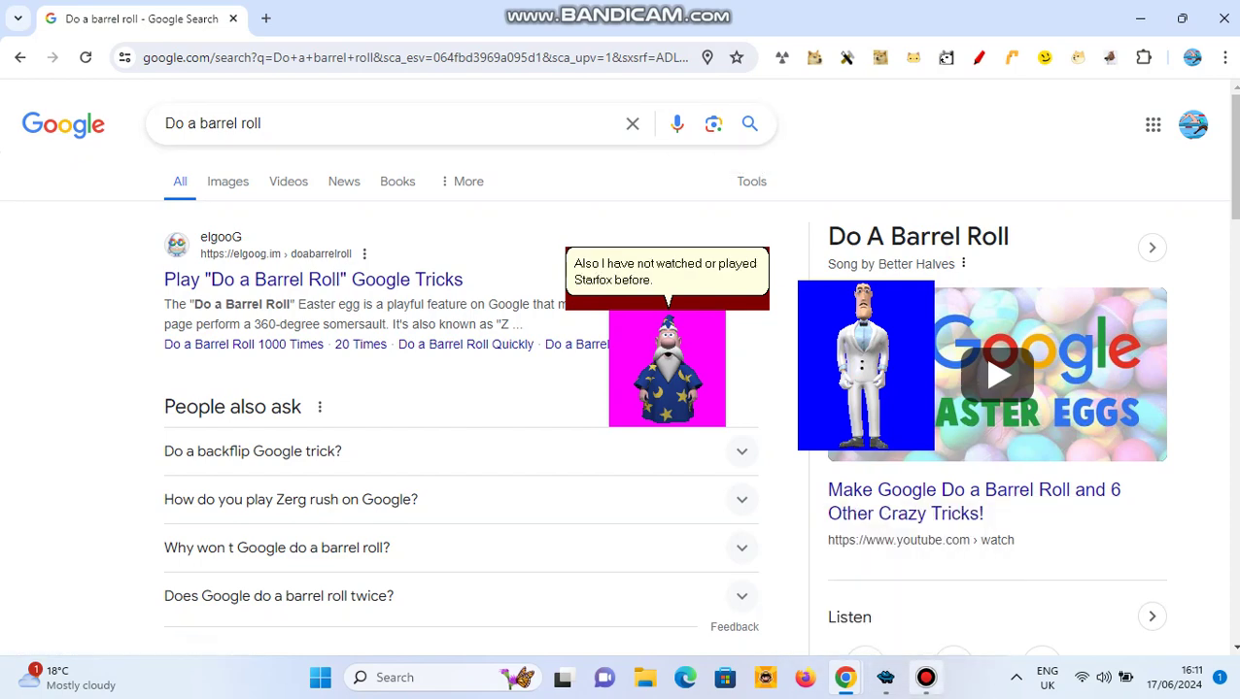
left_click(924, 677)
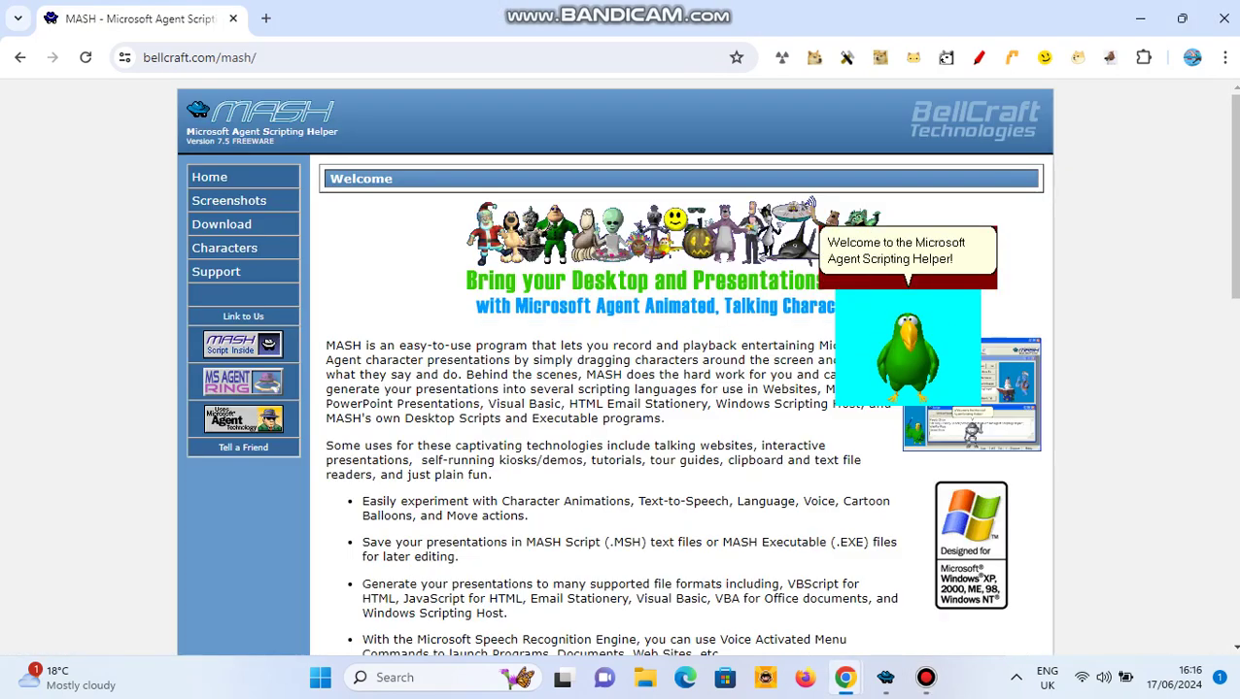
Step: Scroll the bellcraft.com MASH page while the agents argue, ending on a new Chrome tab
scroll(621, 369, "down", 1)
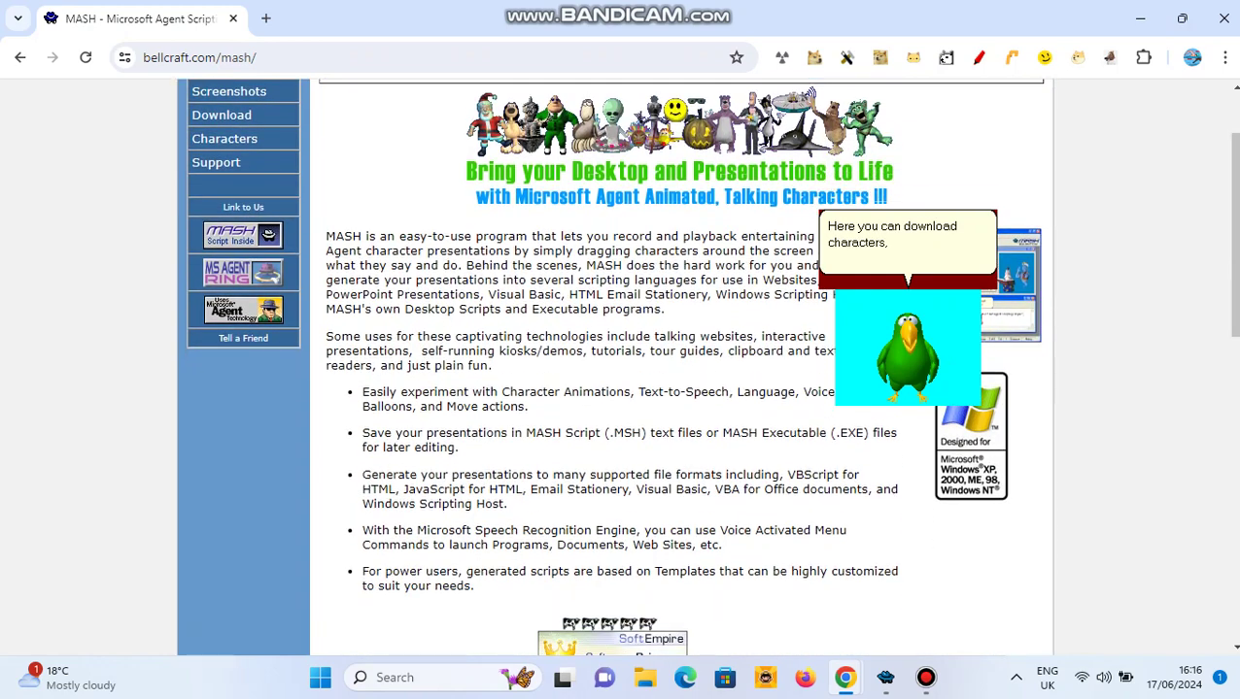
scroll(622, 369, "down", 1)
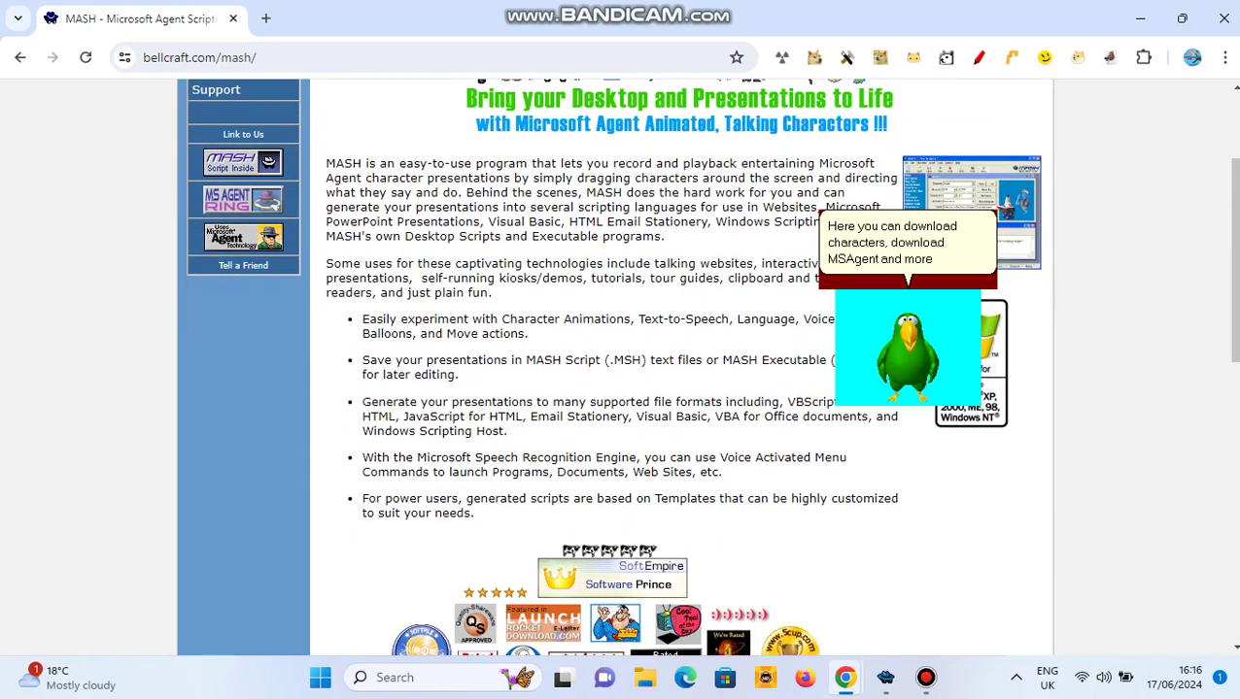
scroll(622, 369, "down", 1)
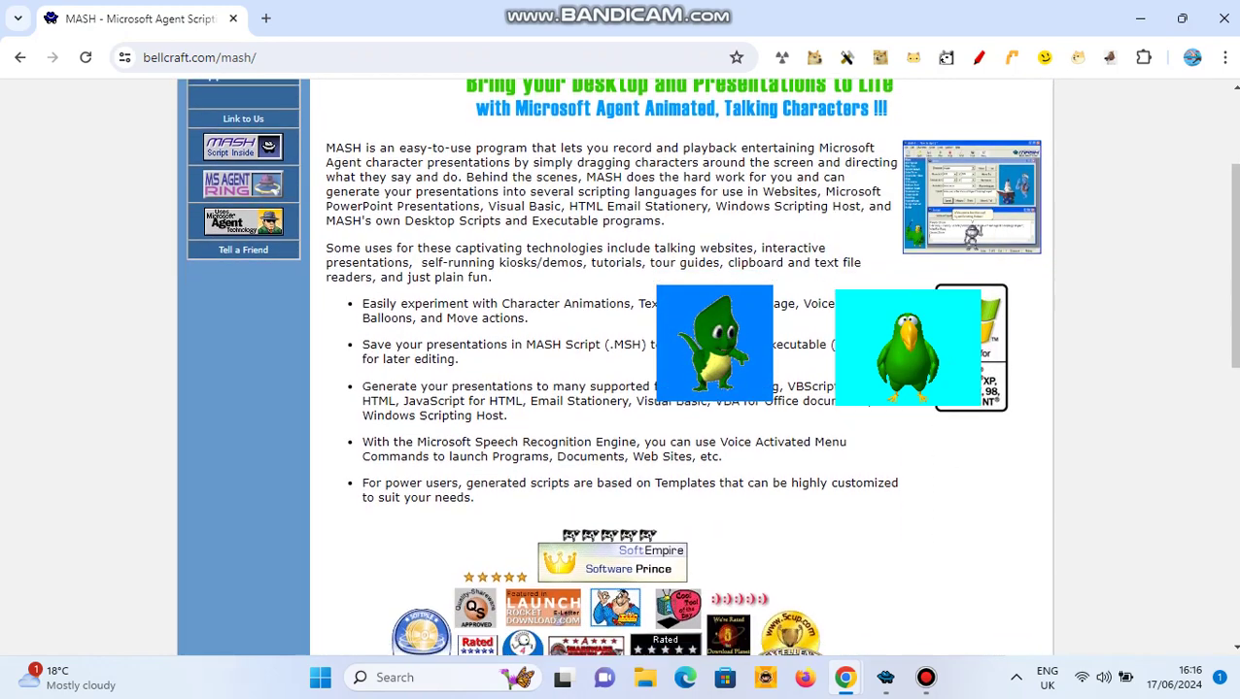
scroll(621, 369, "up", 2)
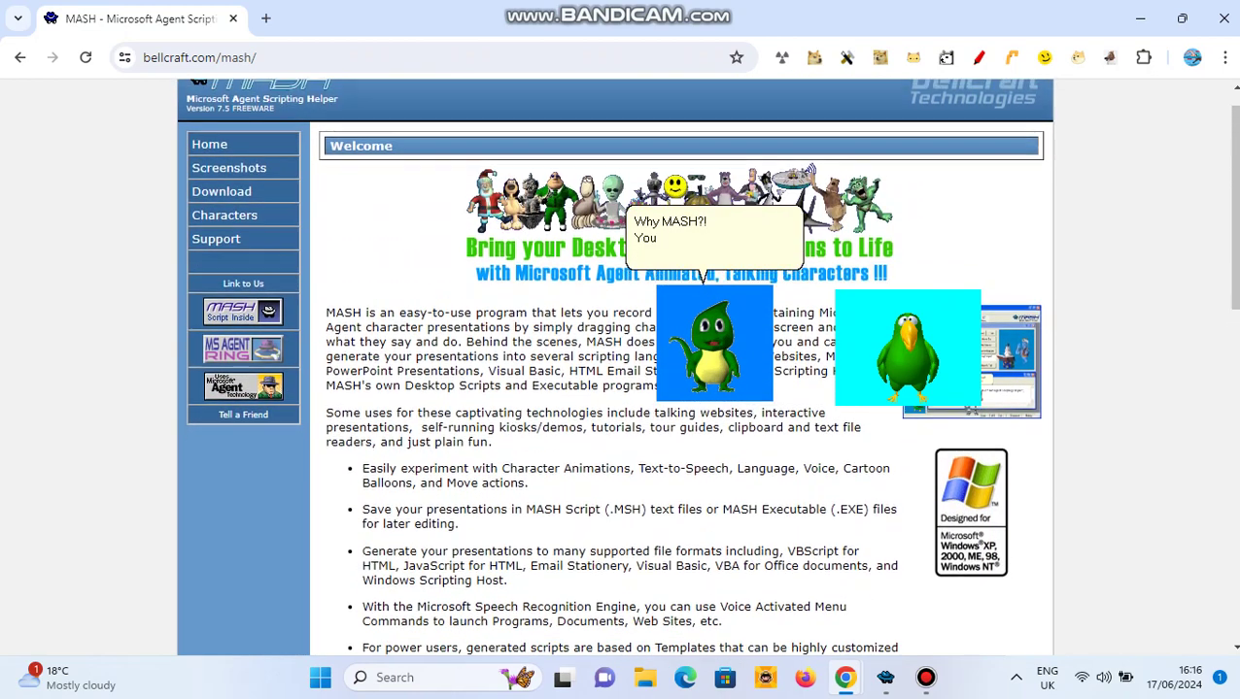
scroll(613, 367, "down", 1)
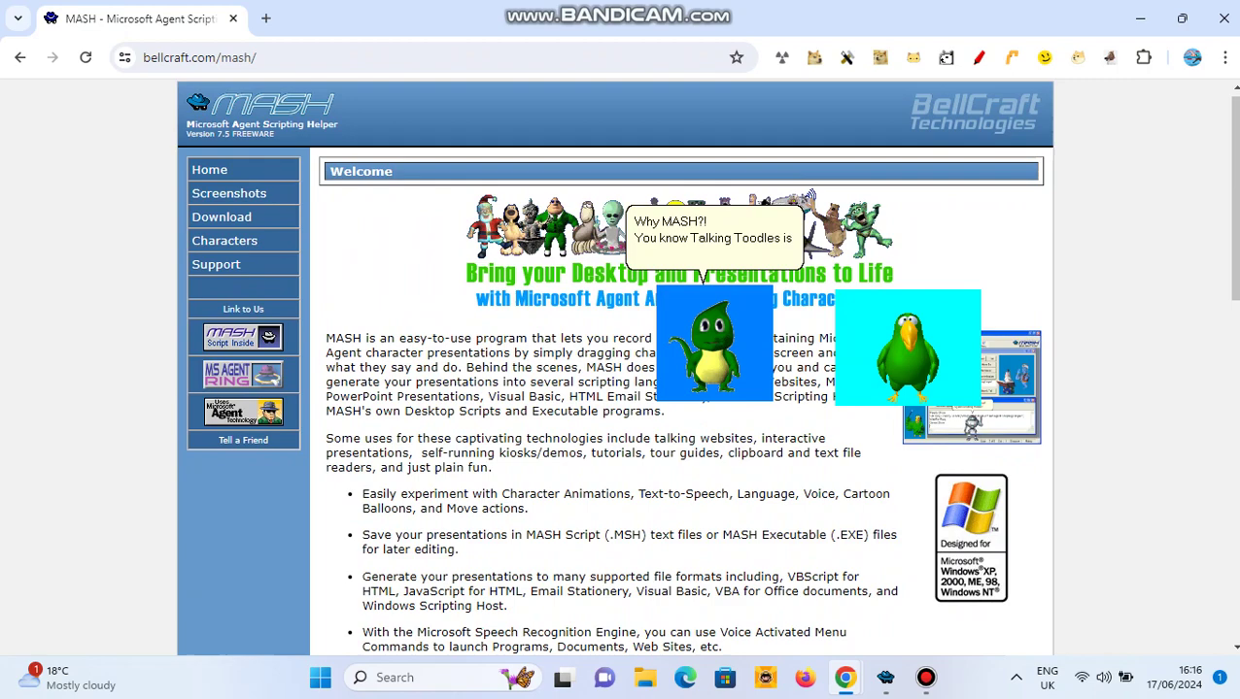
scroll(622, 369, "up", 1)
scroll(622, 370, "down", 1)
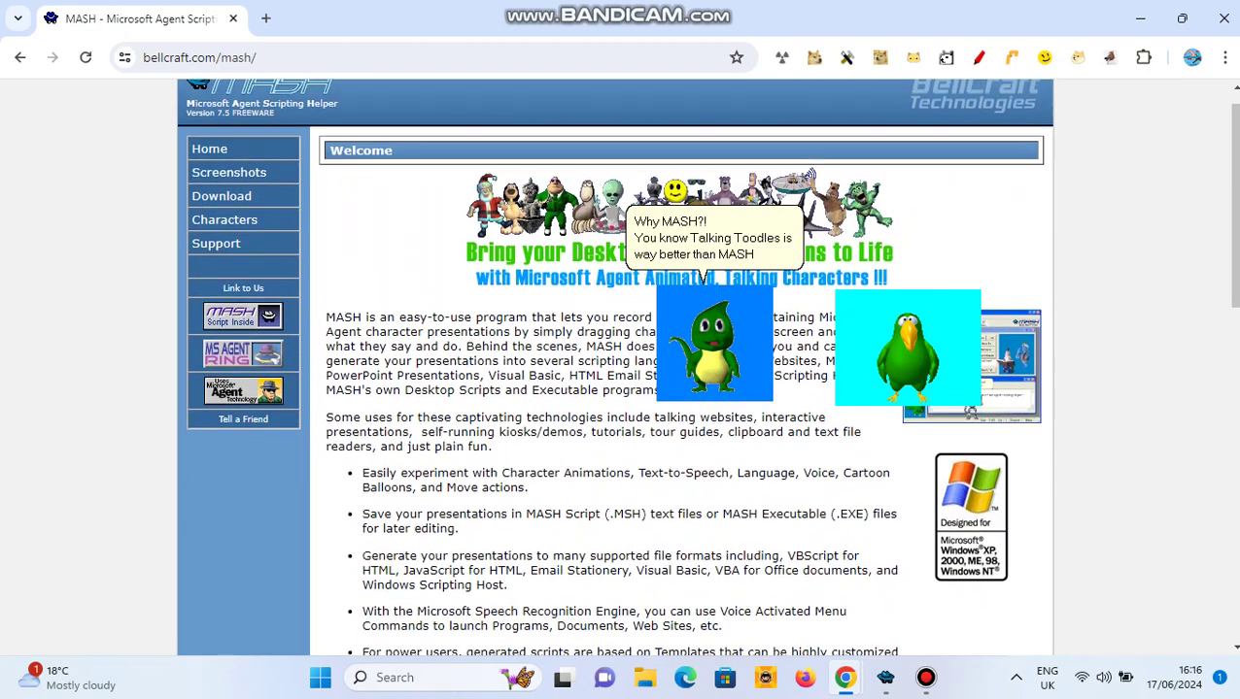
scroll(622, 369, "up", 1)
scroll(622, 369, "down", 1)
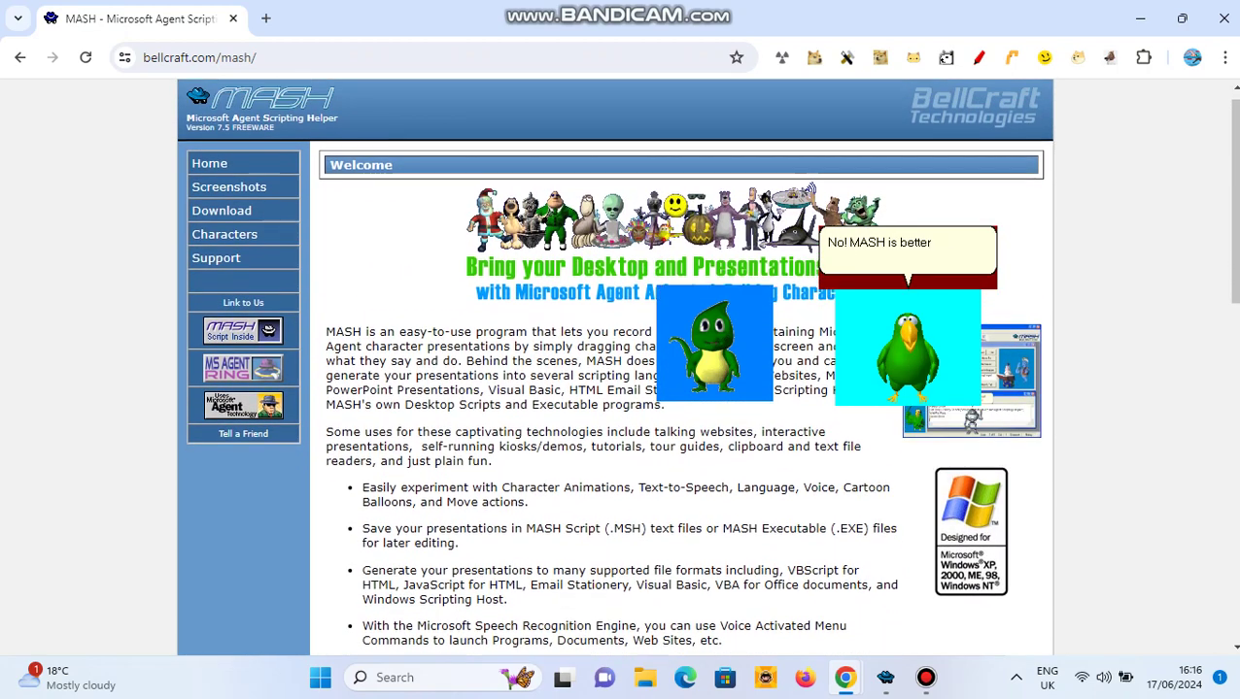
scroll(622, 369, "up", 1)
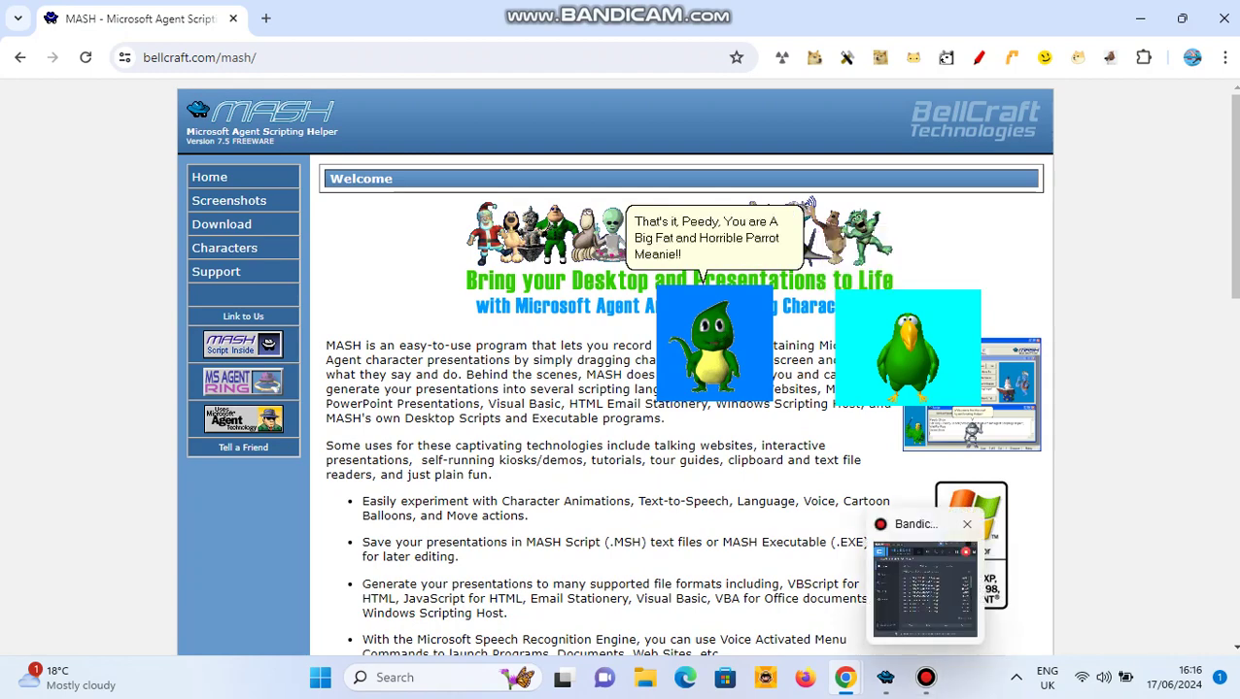
left_click(925, 587)
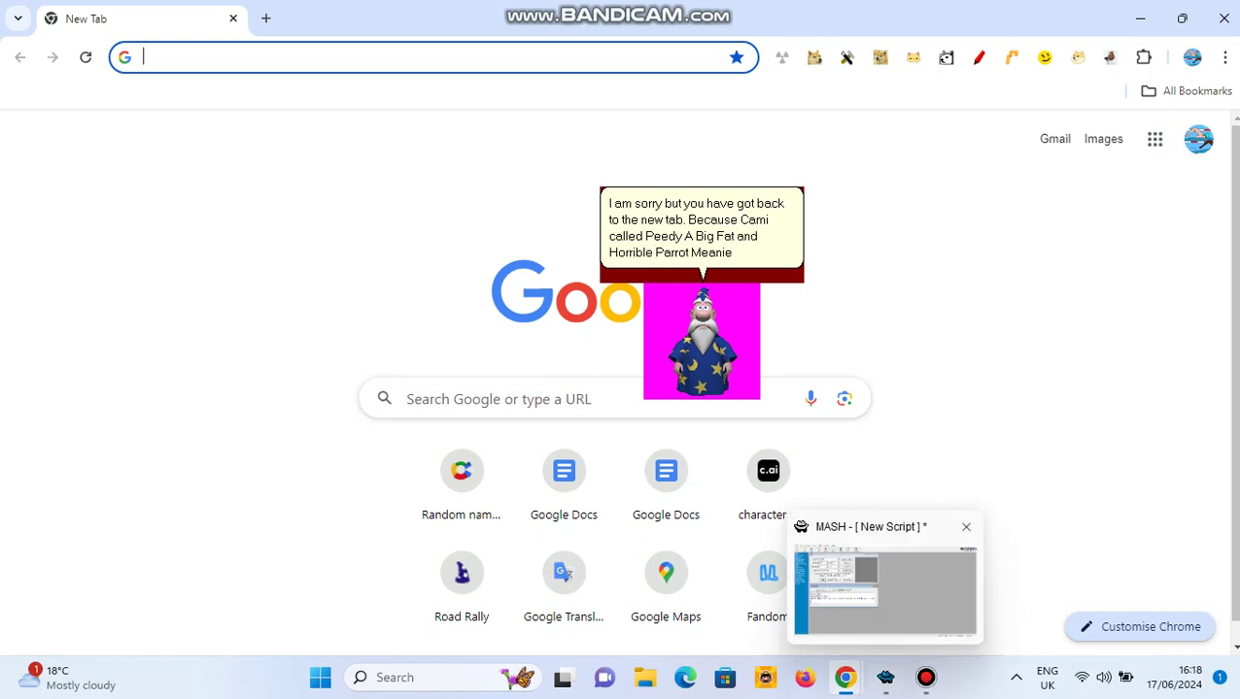
Step: Play the MASH script so an agent welcomes you on cartoonnetwork.co.uk in Chrome
left_click(885, 677)
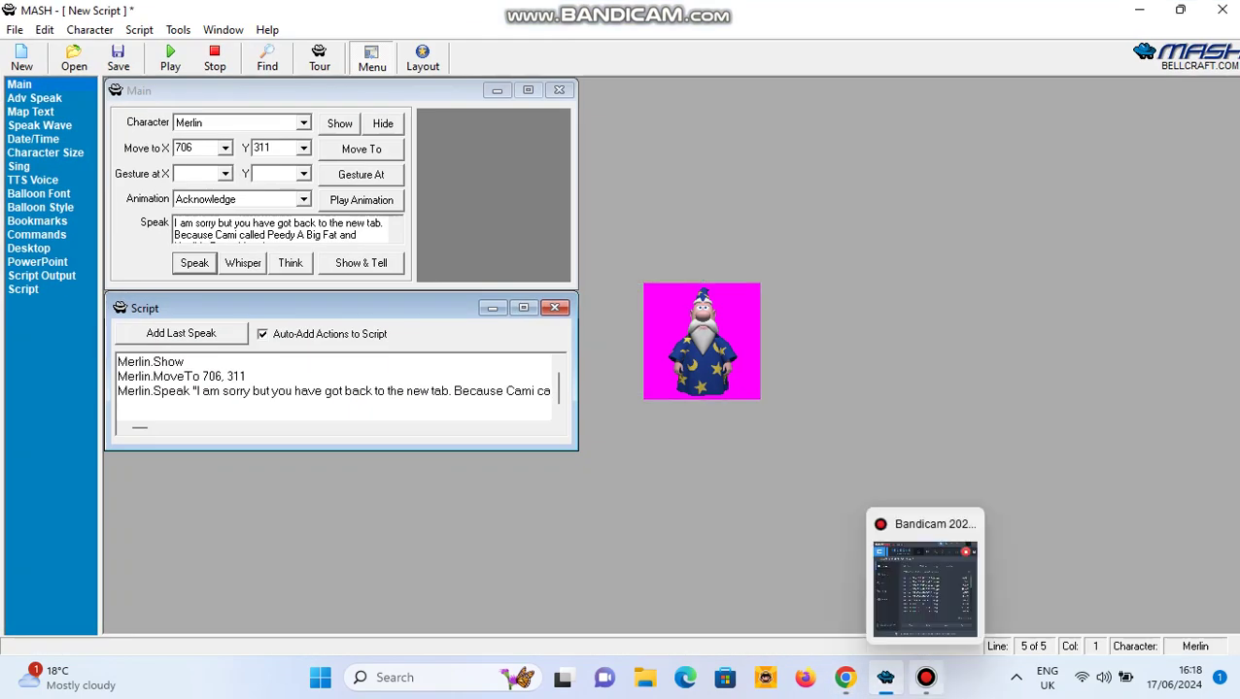
left_click(925, 677)
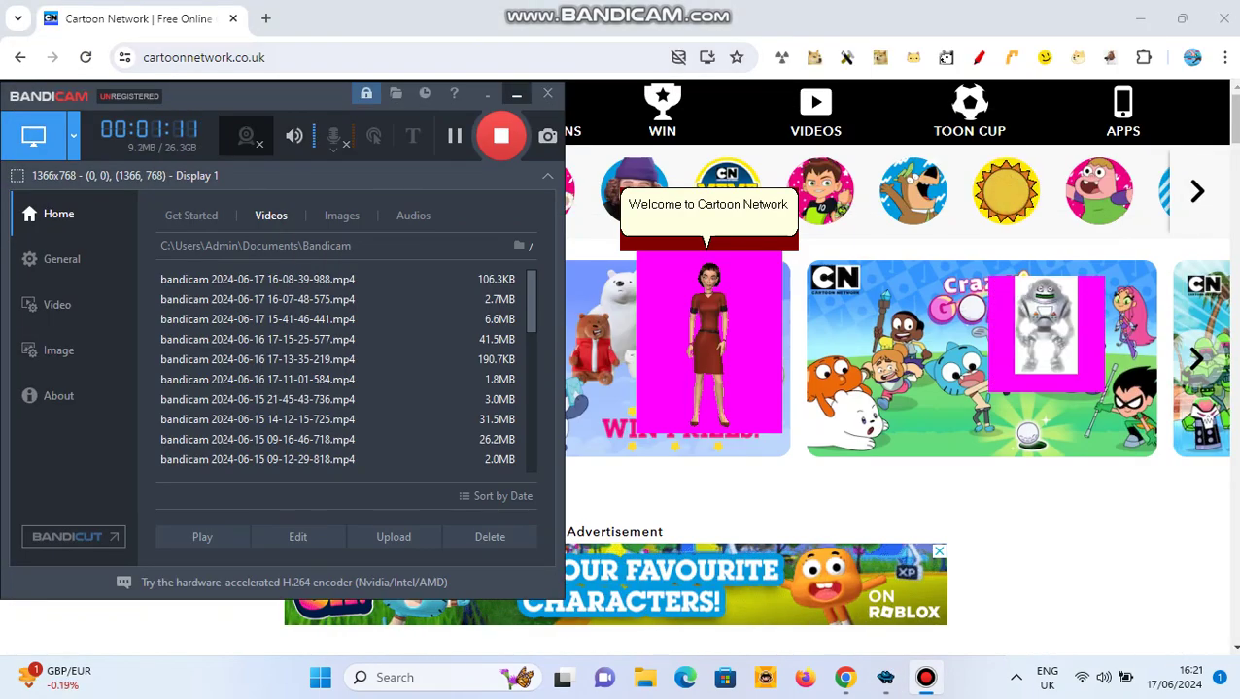
left_click(516, 94)
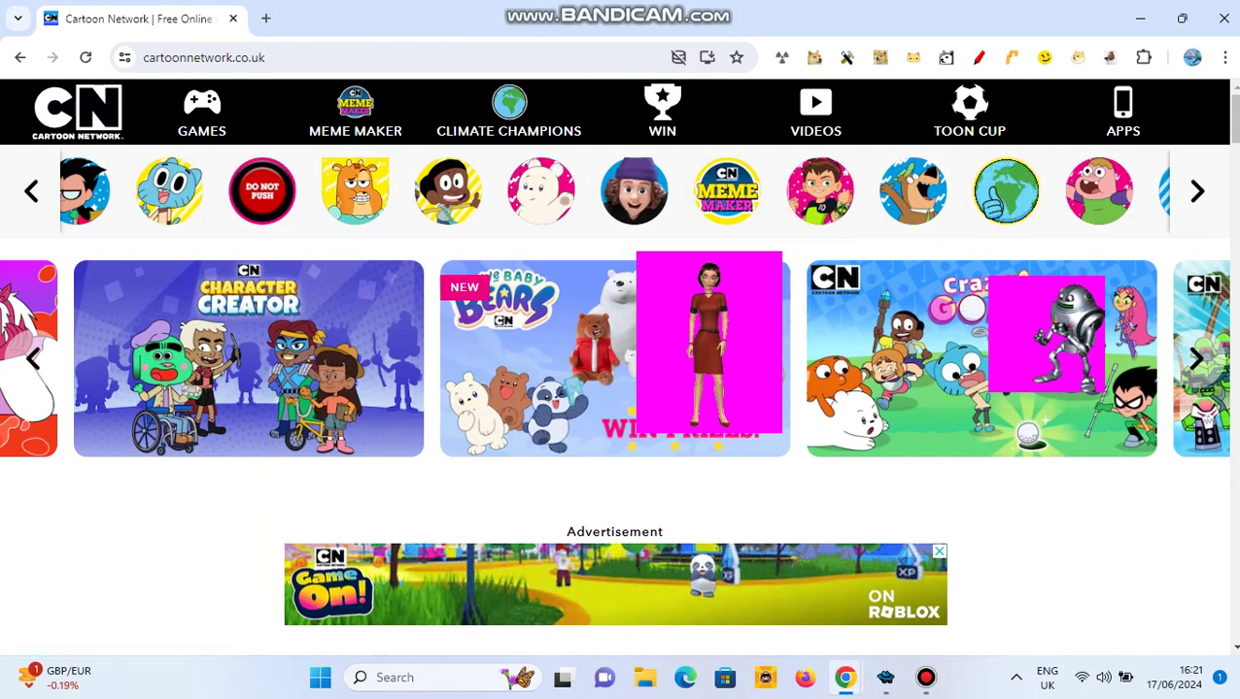
Step: Dismiss the stray window menu and bring up inanimateinsanityseries.comic.studio in Chrome
right_click(591, 11)
key("Escape")
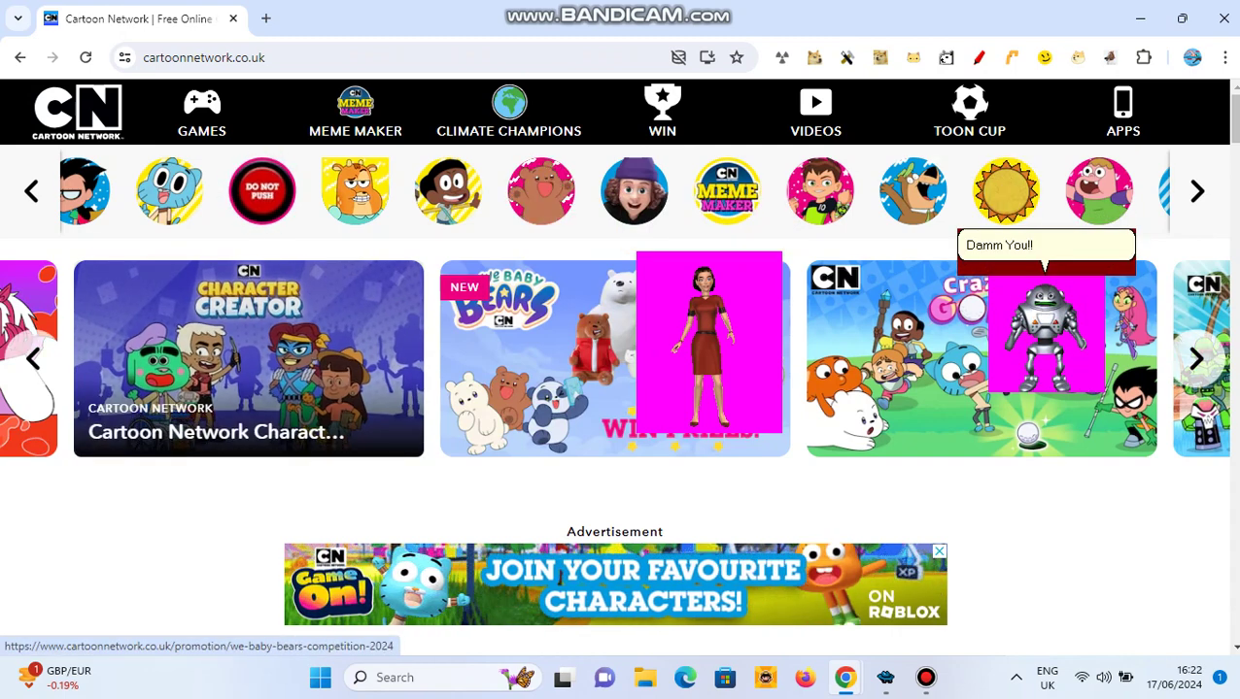
left_click(924, 677)
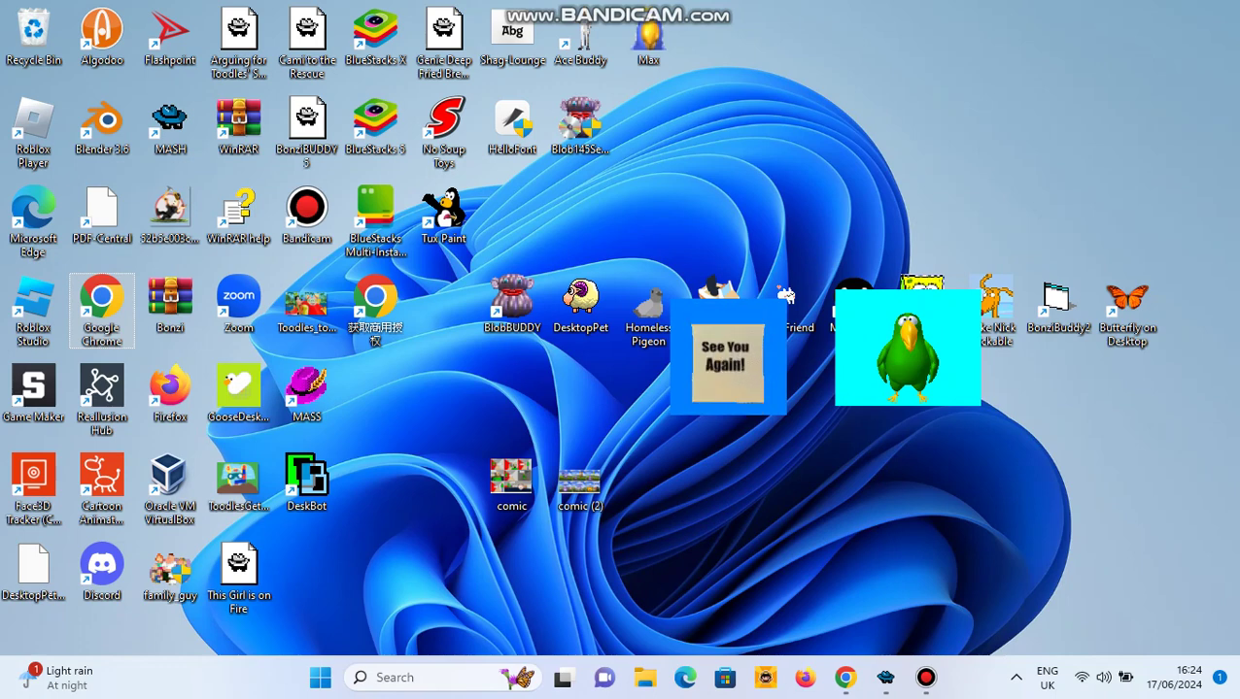
left_click(926, 677)
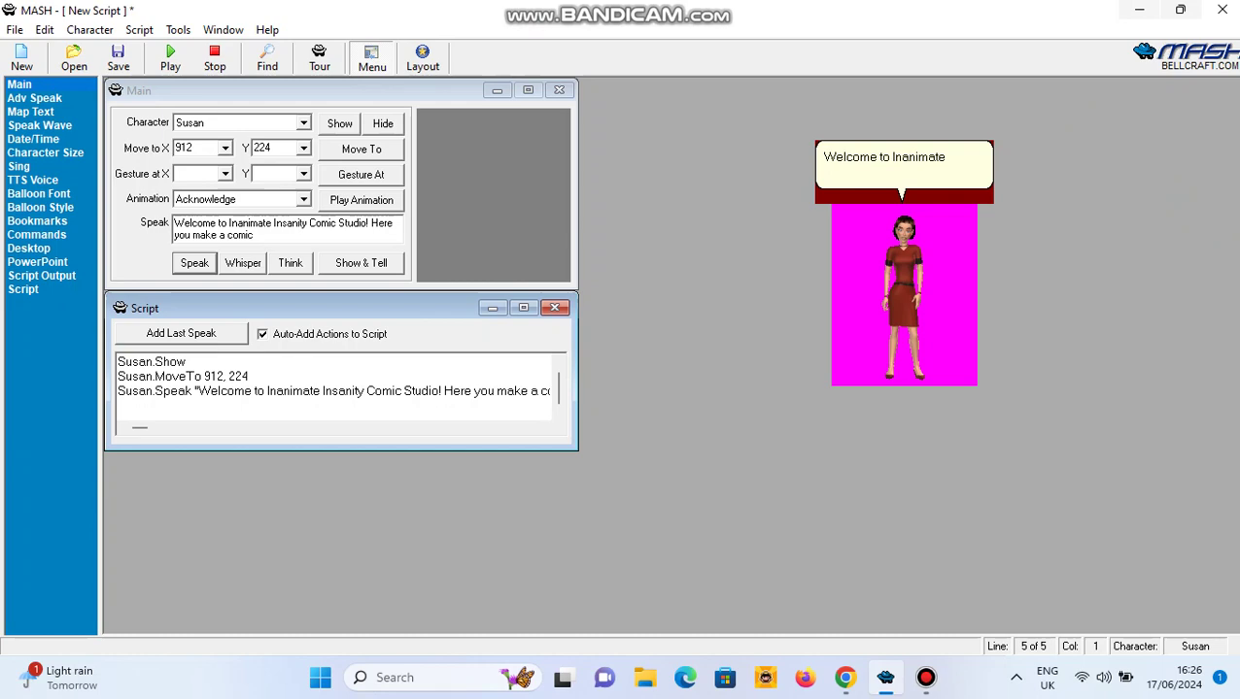
left_click(1138, 10)
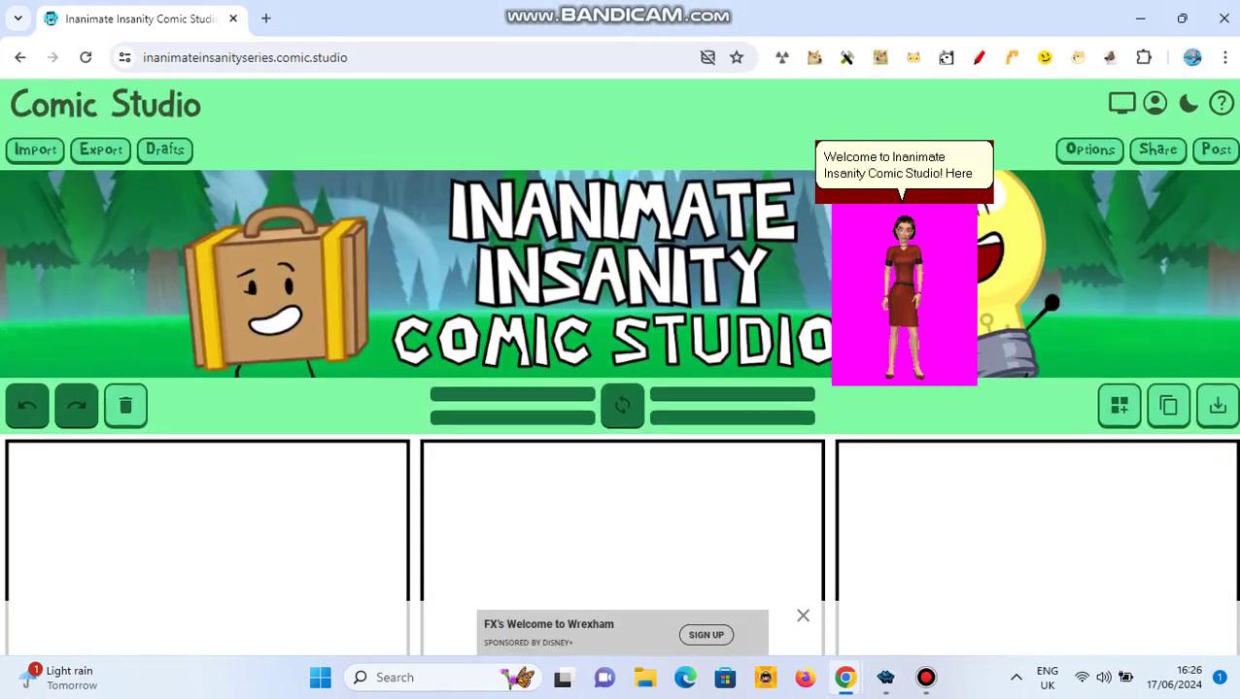
Step: Browse the Basic Backdrops and place the red-yellow spiral grass backdrop in the middle panel
scroll(621, 388, "down", 1)
scroll(622, 388, "down", 3)
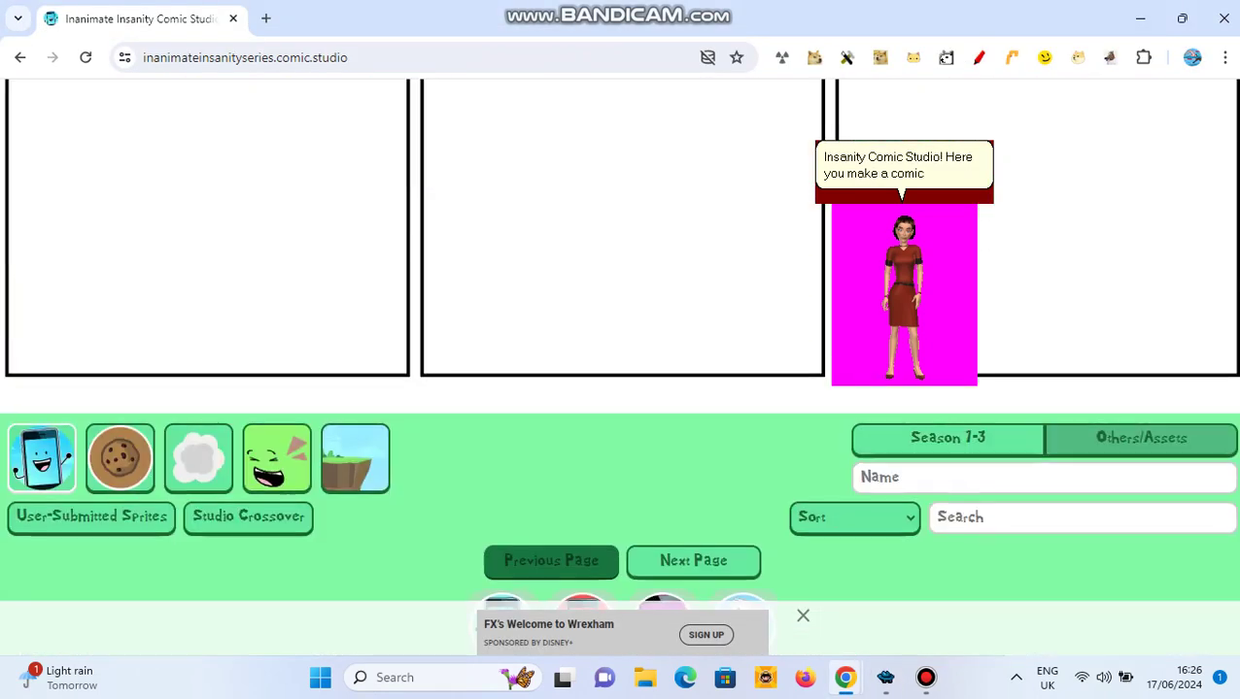
scroll(622, 389, "down", 1)
scroll(621, 389, "down", 2)
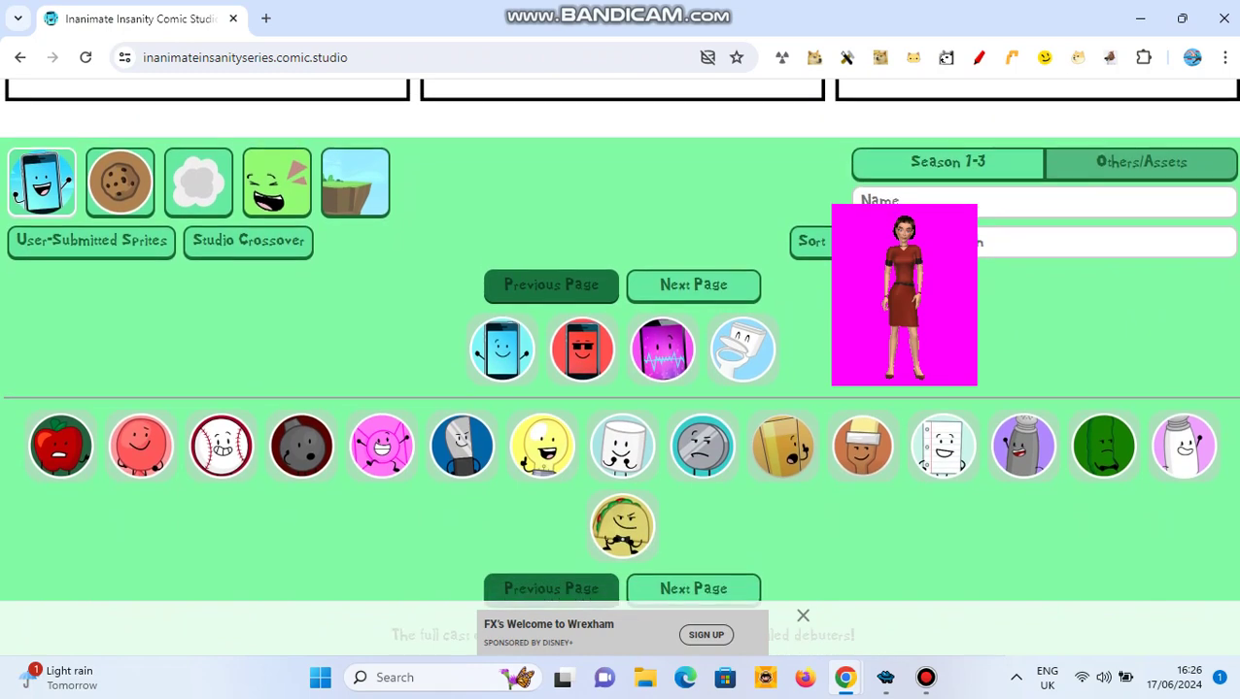
left_click(355, 177)
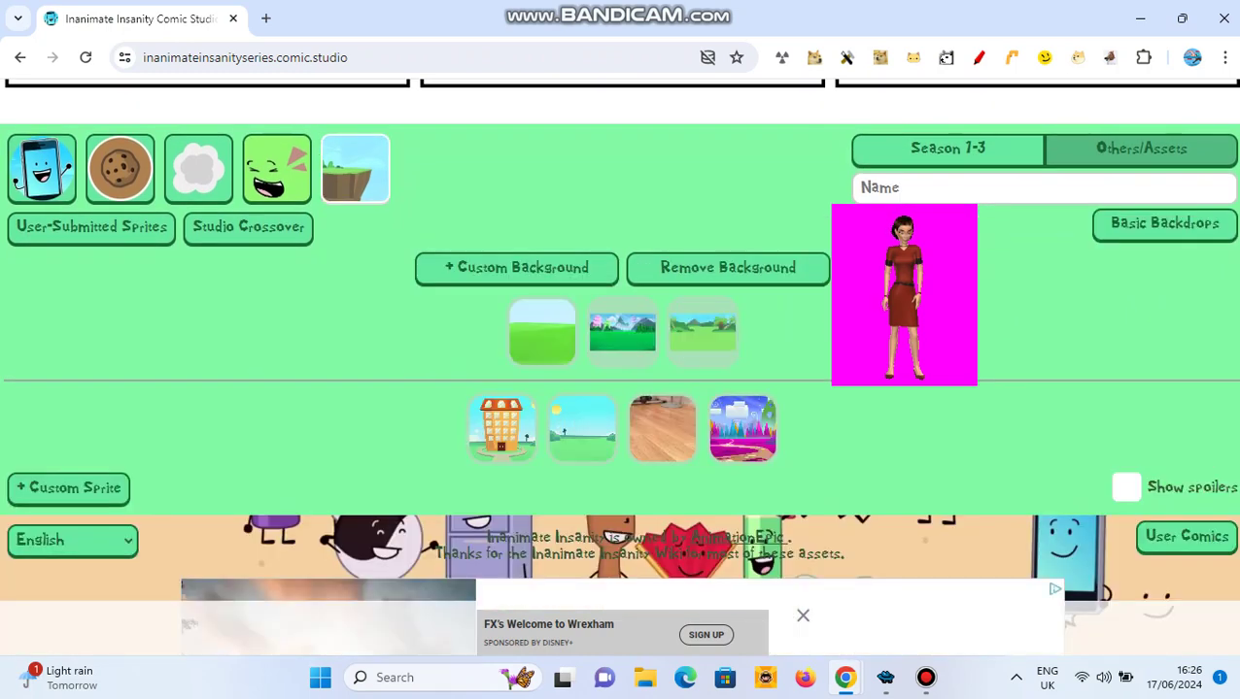
left_click(1163, 223)
scroll(621, 389, "down", 5)
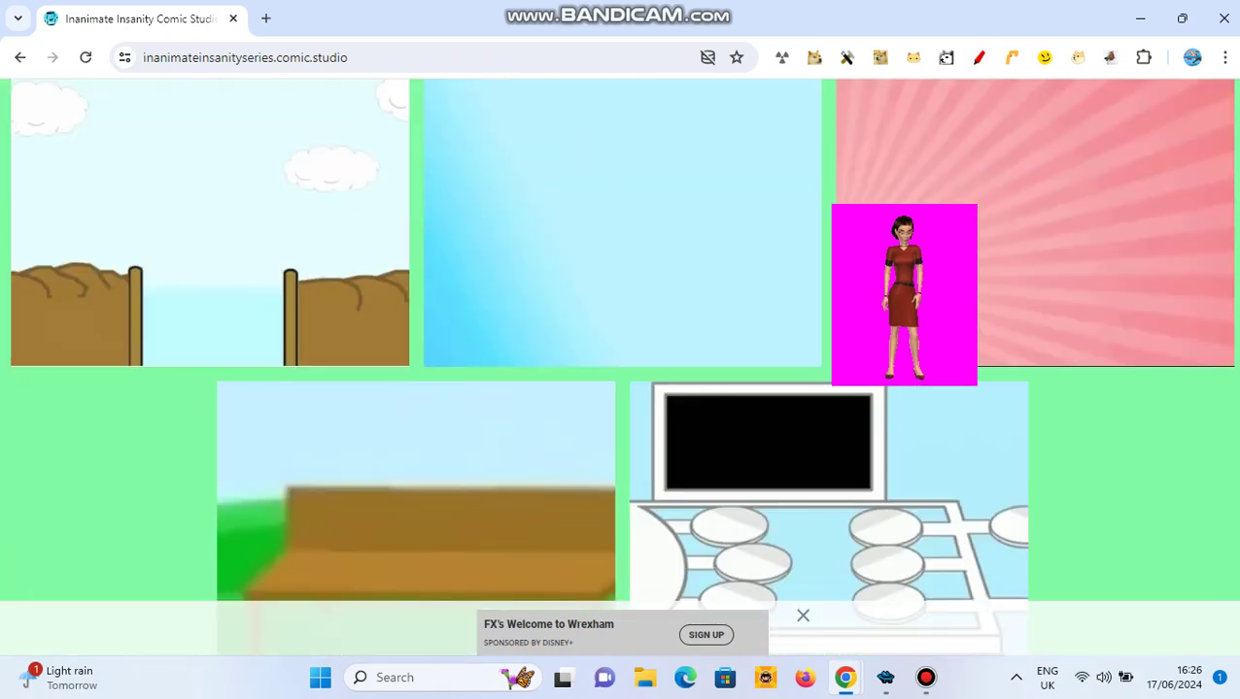
scroll(622, 389, "up", 5)
left_click(1044, 185)
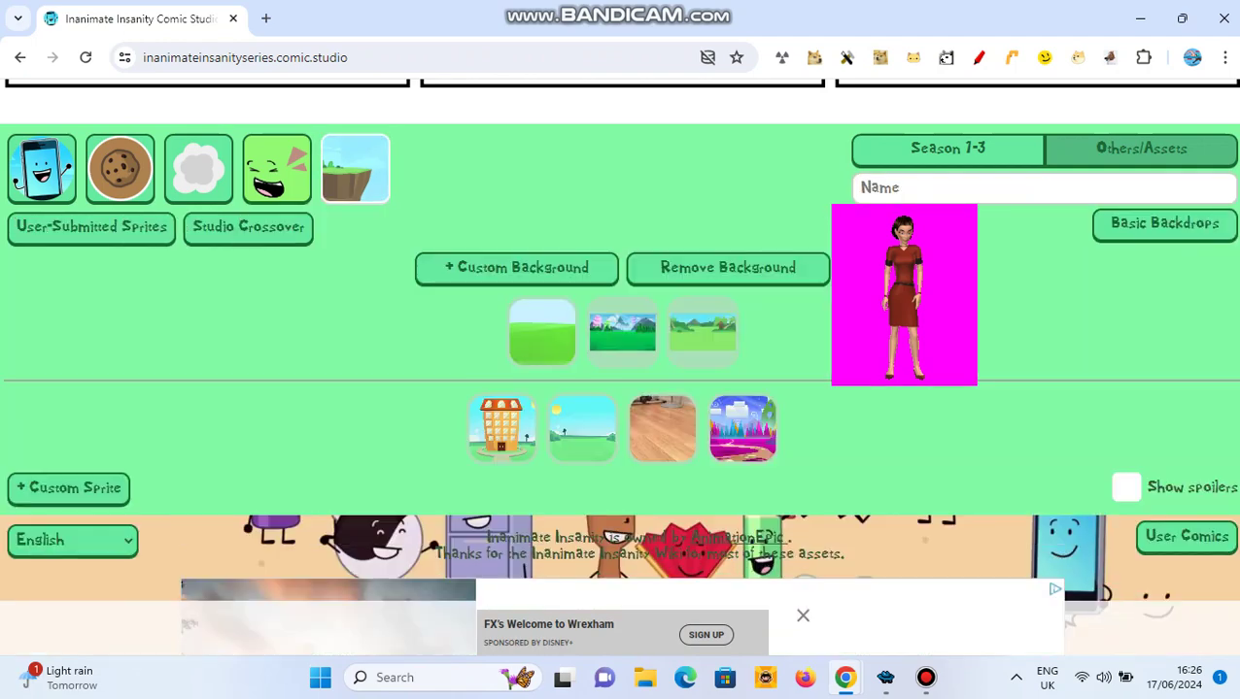
left_click(1164, 222)
scroll(622, 388, "down", 5)
scroll(621, 388, "up", 5)
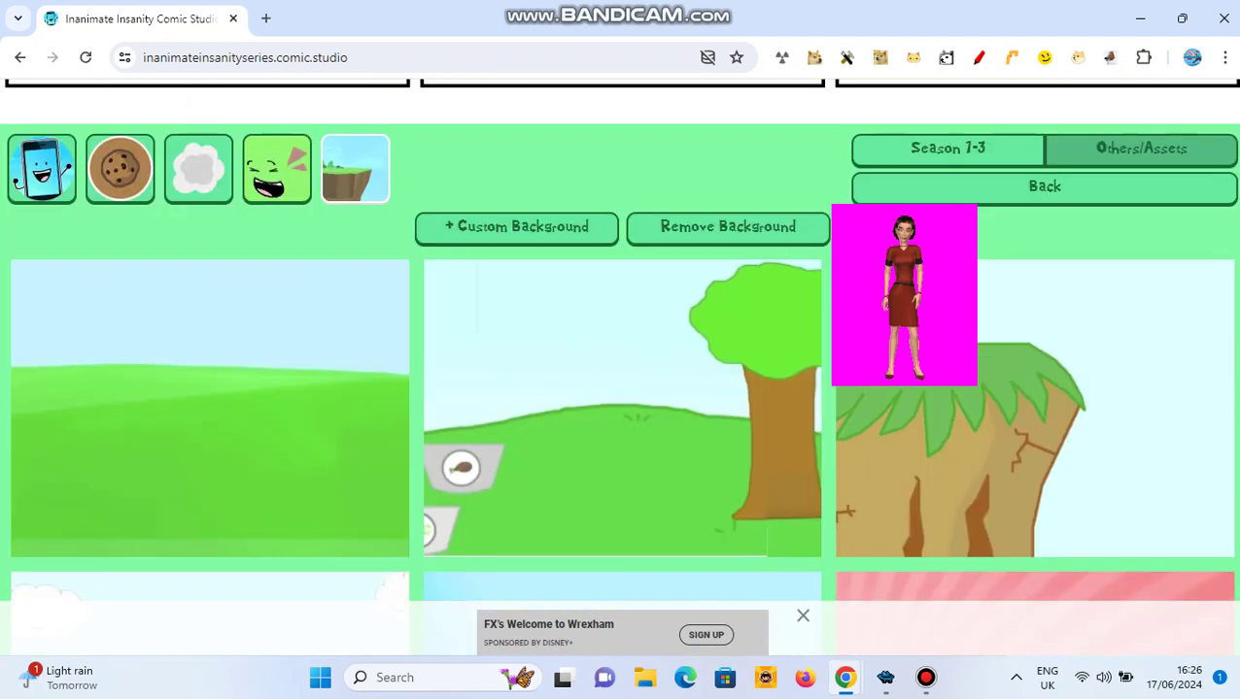
left_click(1044, 185)
left_click(1164, 222)
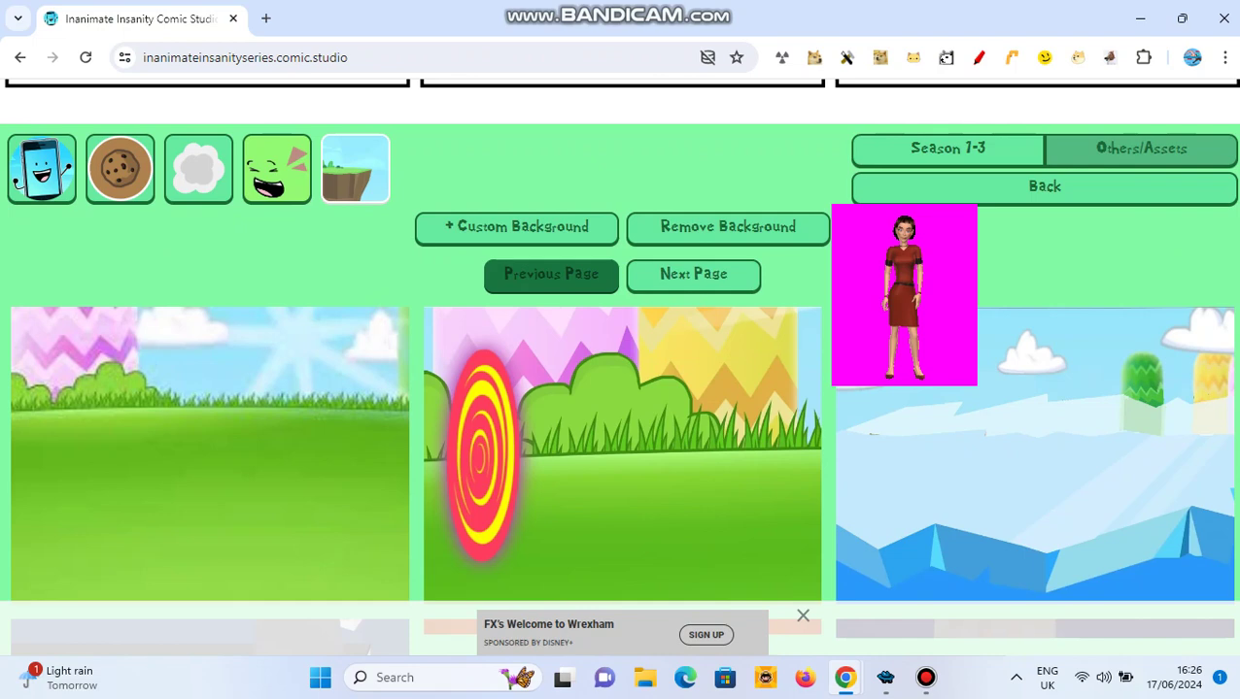
left_click(620, 498)
Step: Put the sunny zigzag grass backdrop in the first and third panels
left_click(619, 249)
scroll(622, 389, "down", 2)
scroll(622, 388, "down", 3)
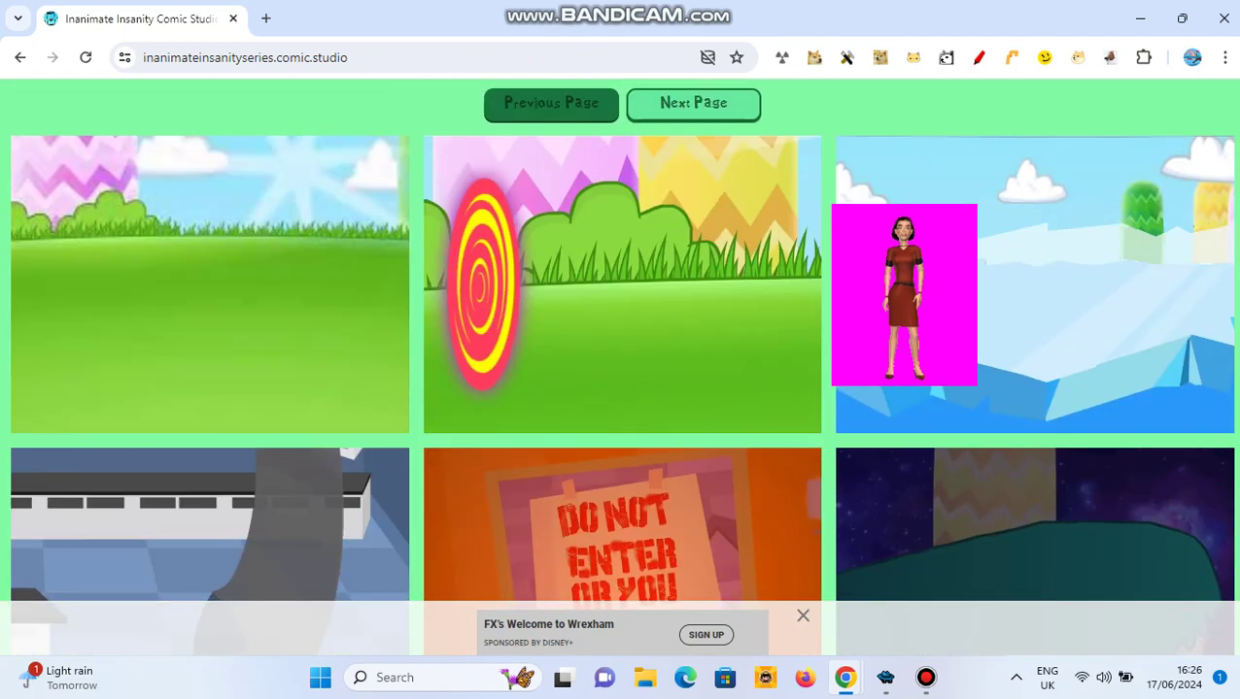
left_click(208, 249)
left_click(208, 249)
left_click(208, 248)
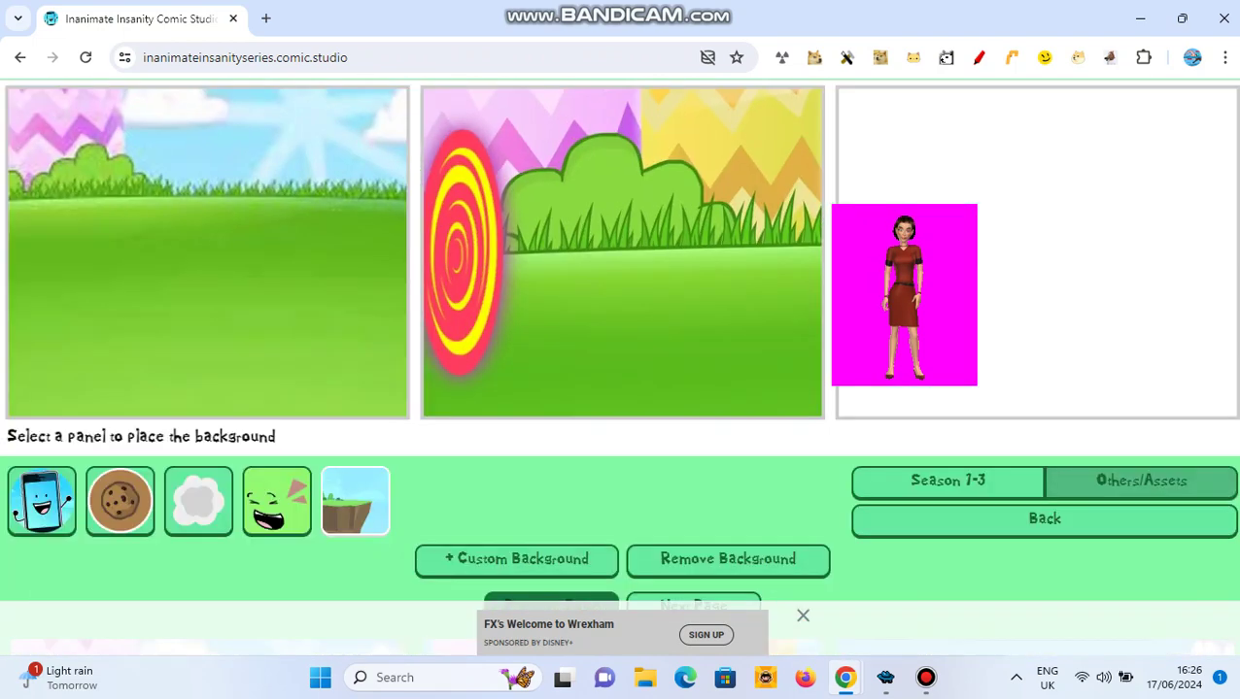
scroll(621, 389, "down", 2)
scroll(622, 388, "down", 3)
scroll(622, 388, "up", 5)
left_click(1037, 252)
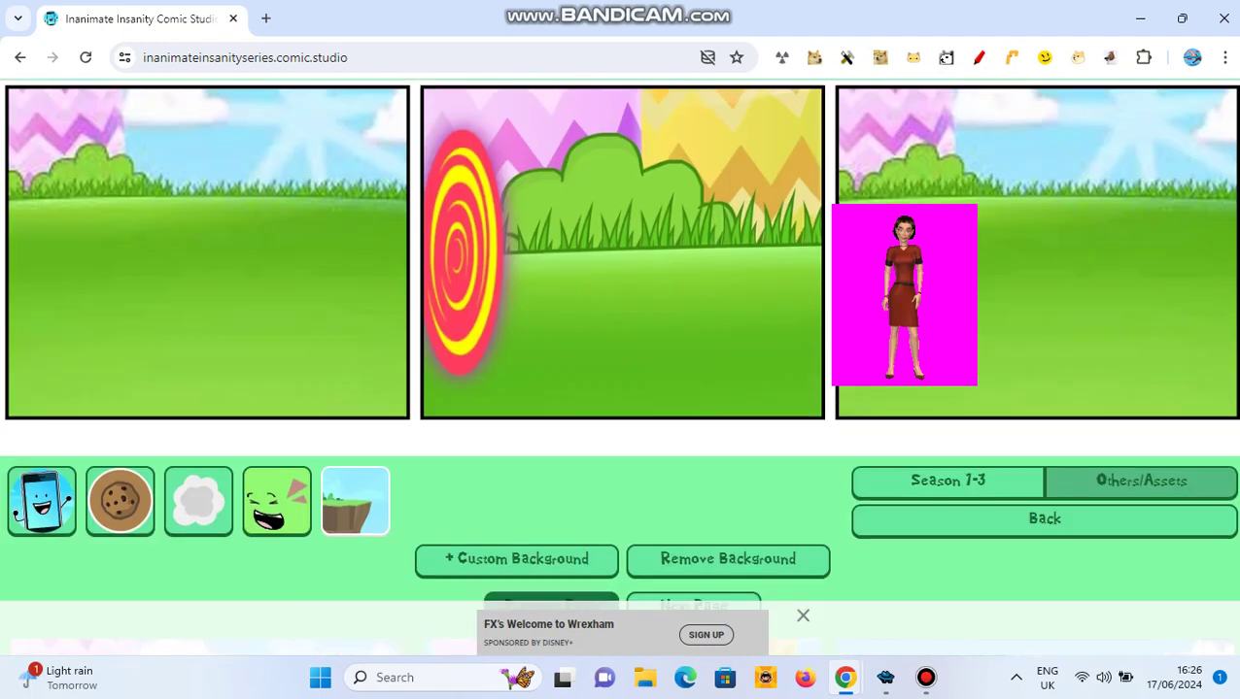
scroll(622, 389, "down", 1)
Step: Add the smiling TV character, shrunk, at the first panel's top-left
left_click(277, 431)
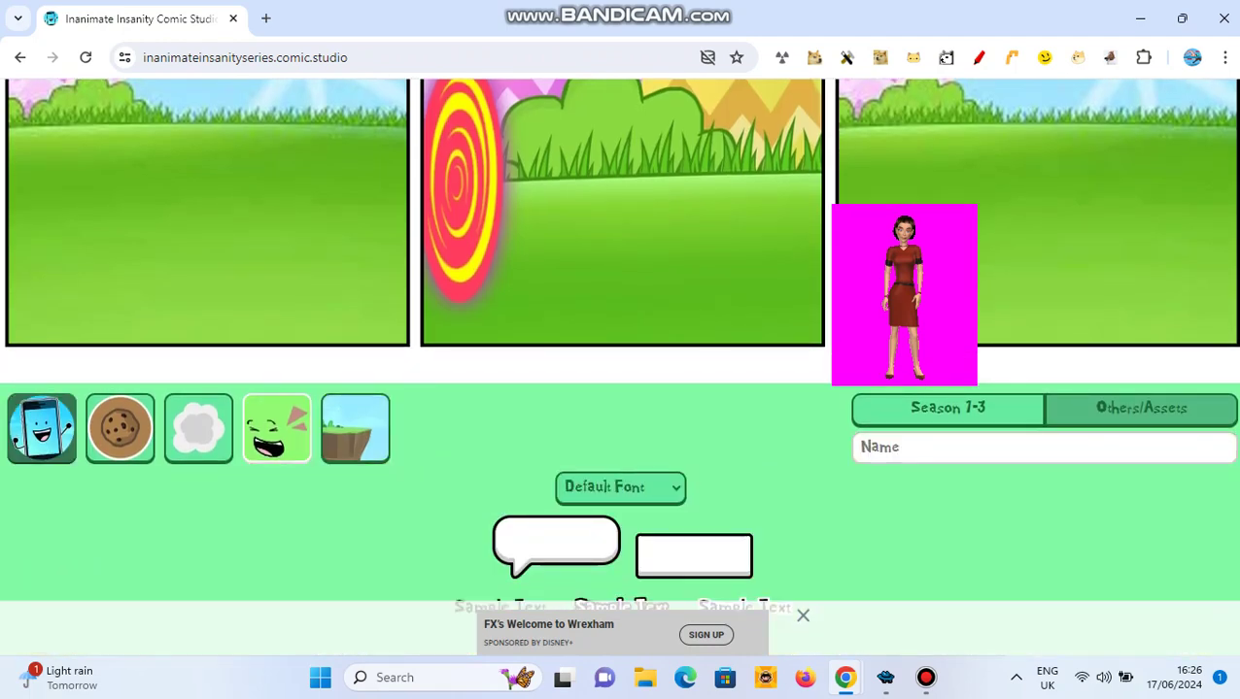
left_click(42, 427)
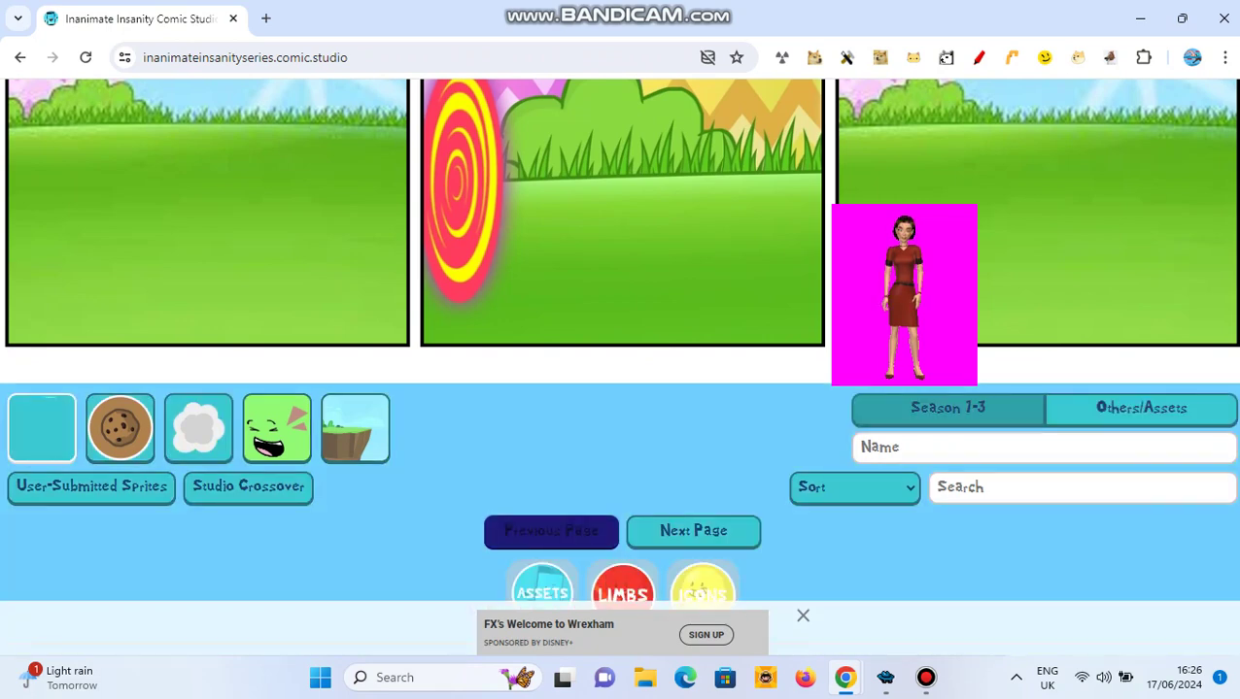
scroll(622, 389, "down", 1)
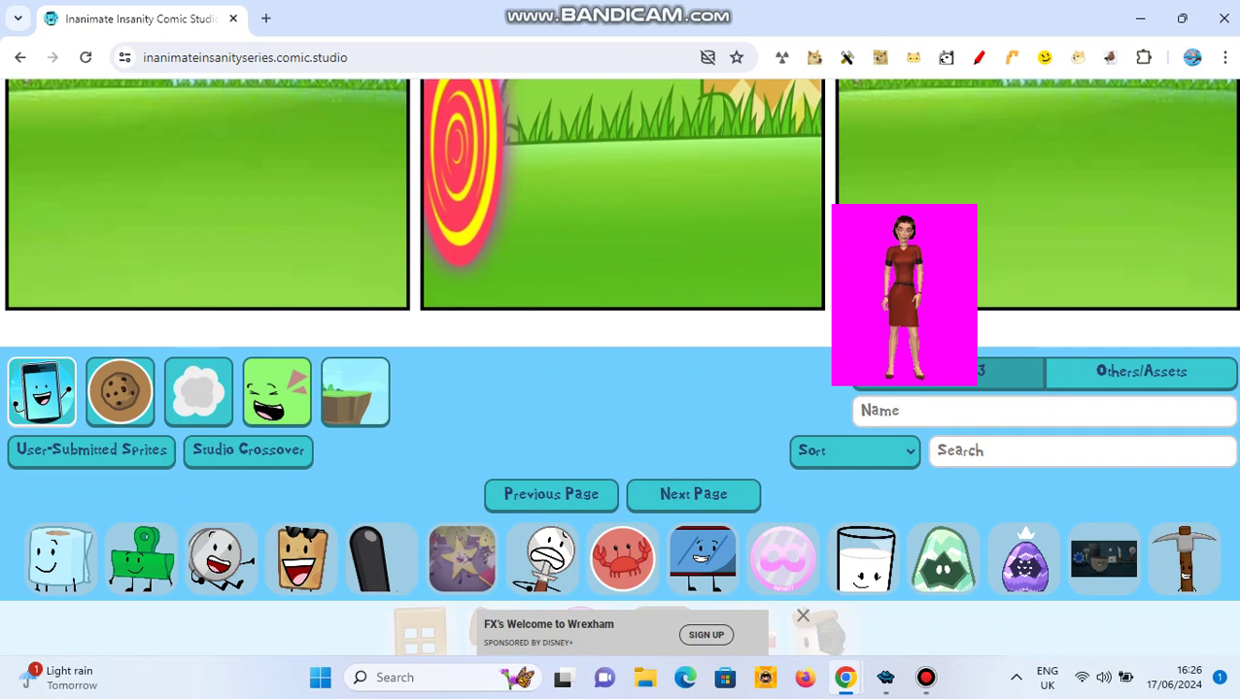
left_click(702, 556)
scroll(622, 389, "down", 1)
scroll(622, 388, "down", 3)
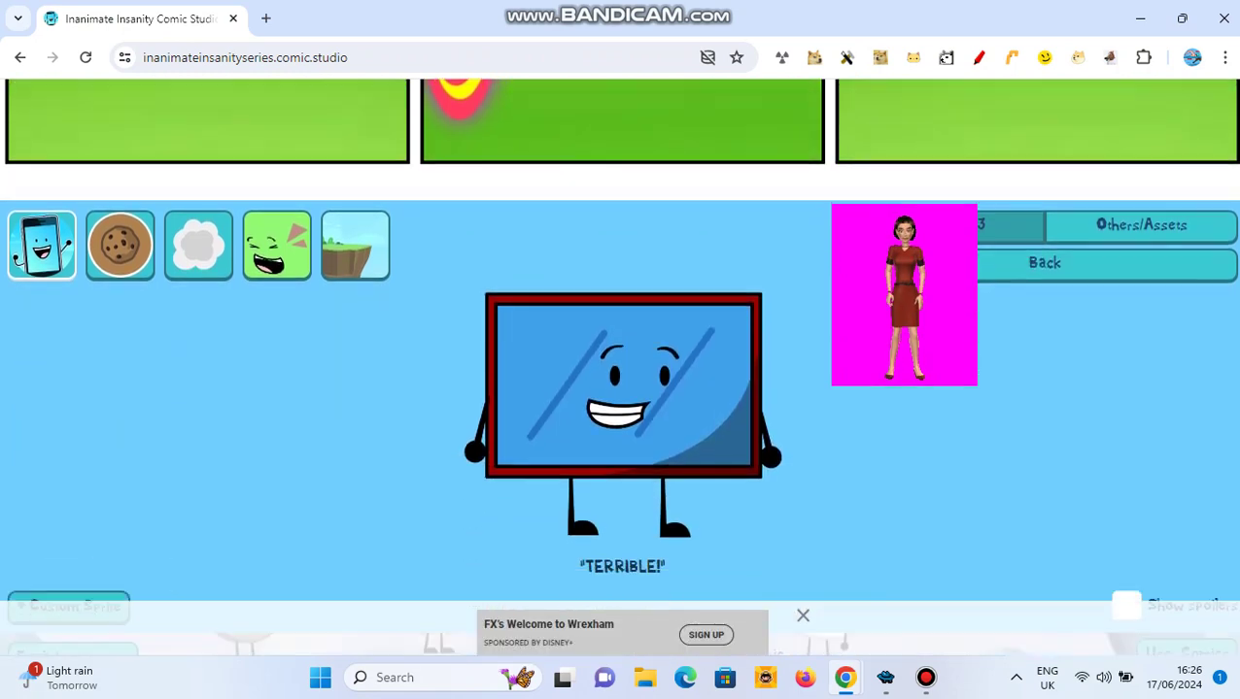
scroll(622, 388, "down", 2)
left_click(623, 388)
mouse_move(623, 301)
left_mouse_down()
mouse_move(280, 271)
mouse_move(88, 230)
left_mouse_up()
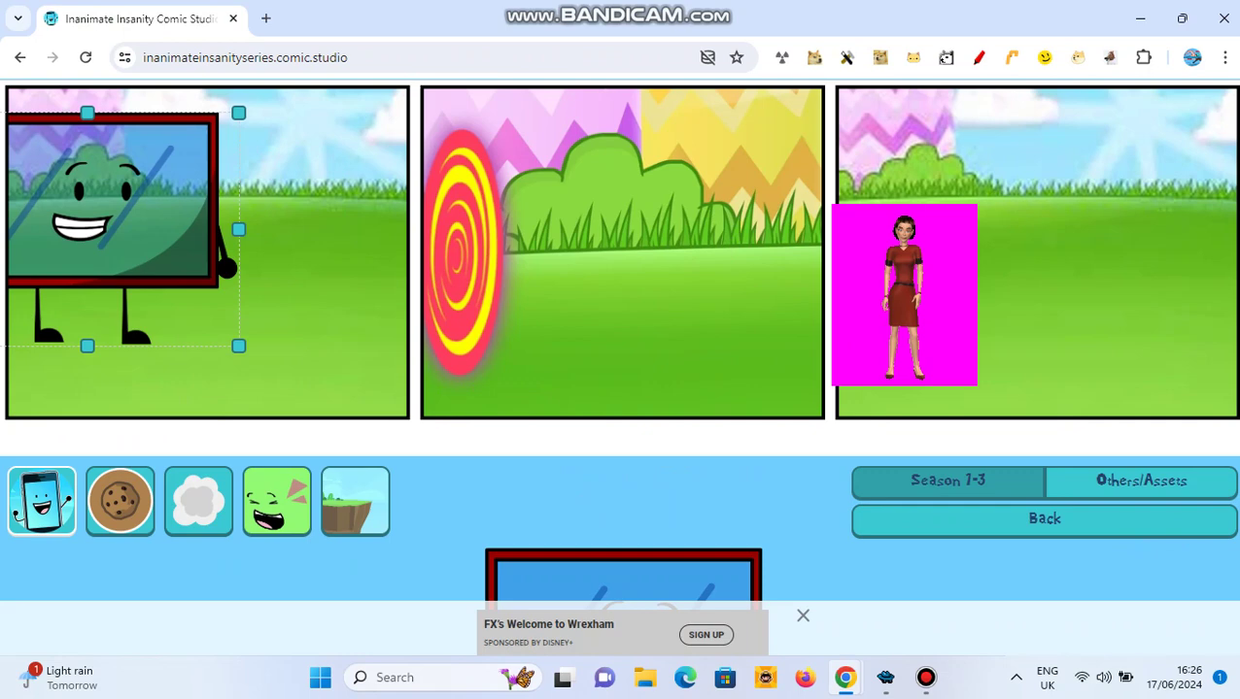
left_click_drag(238, 346, 92, 236)
left_click_drag(39, 175, 117, 205)
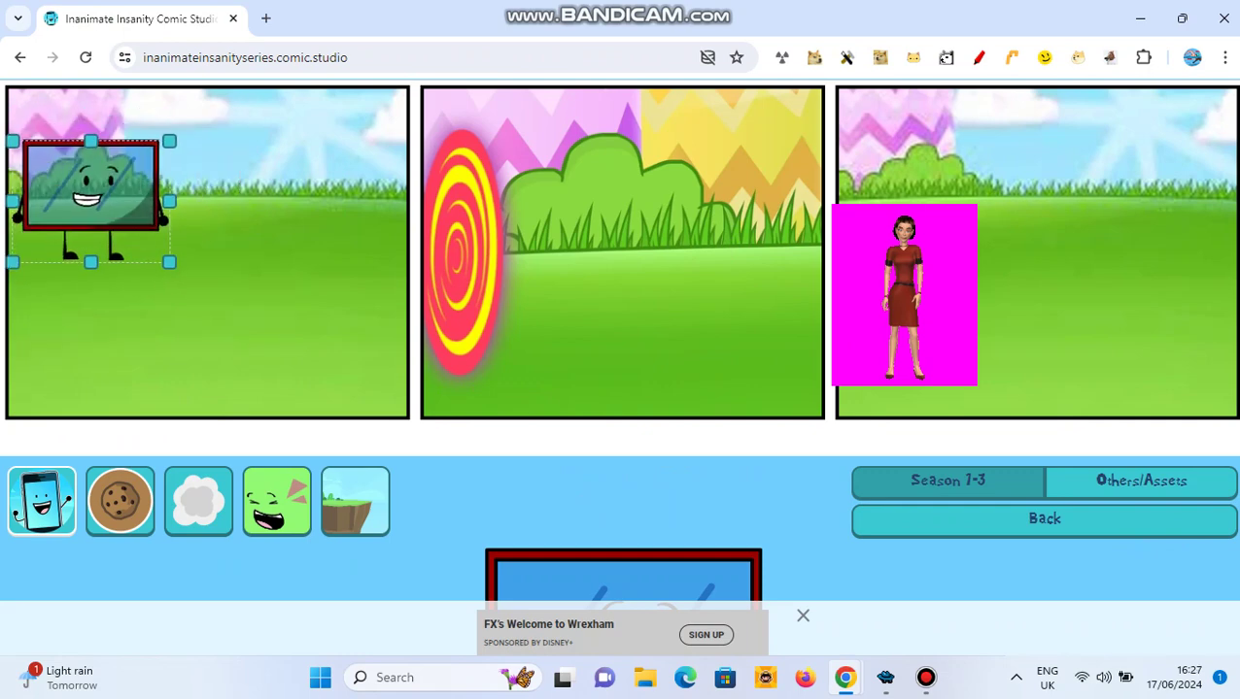
Step: Add the smiling Game Boy character, shrunk small, beside the TV in the first panel
scroll(622, 388, "down", 1)
scroll(622, 388, "down", 2)
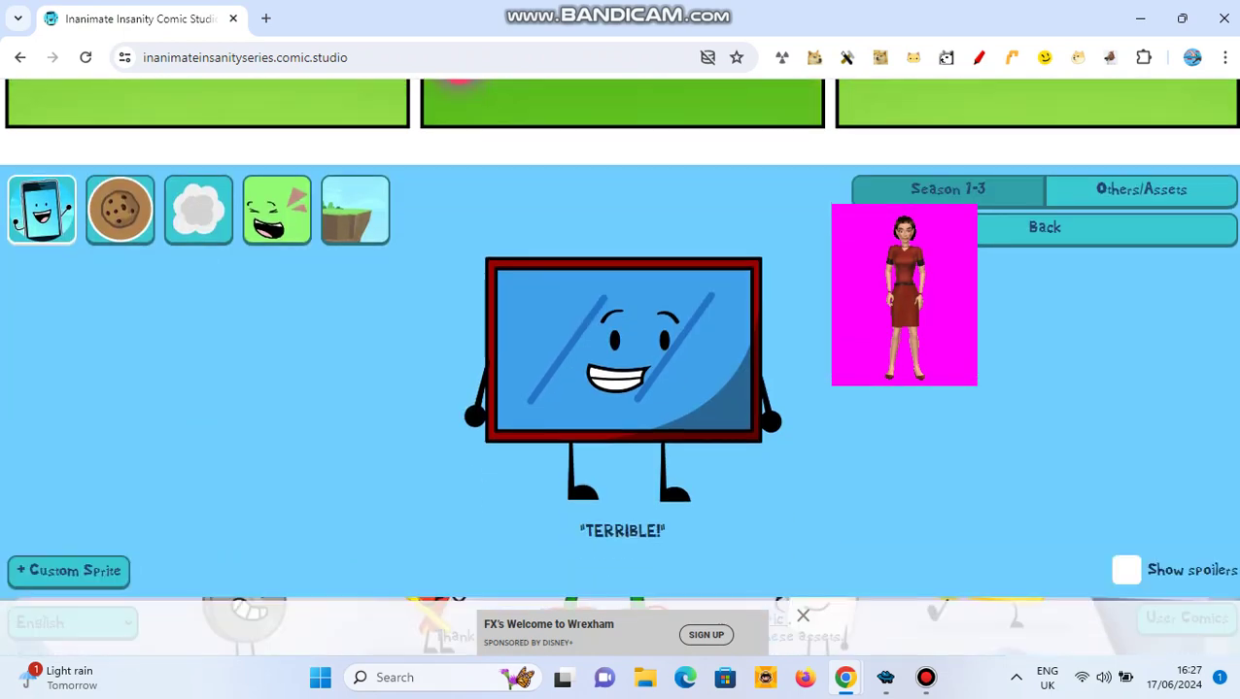
left_click(1044, 190)
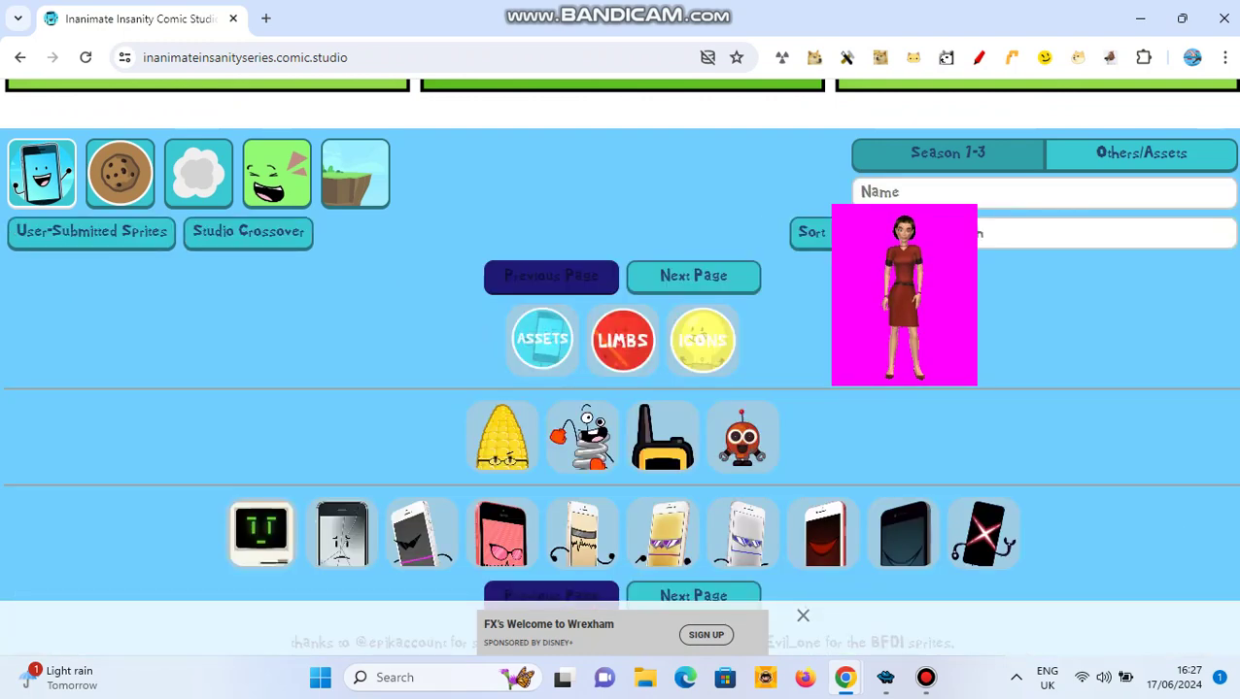
left_click(663, 420)
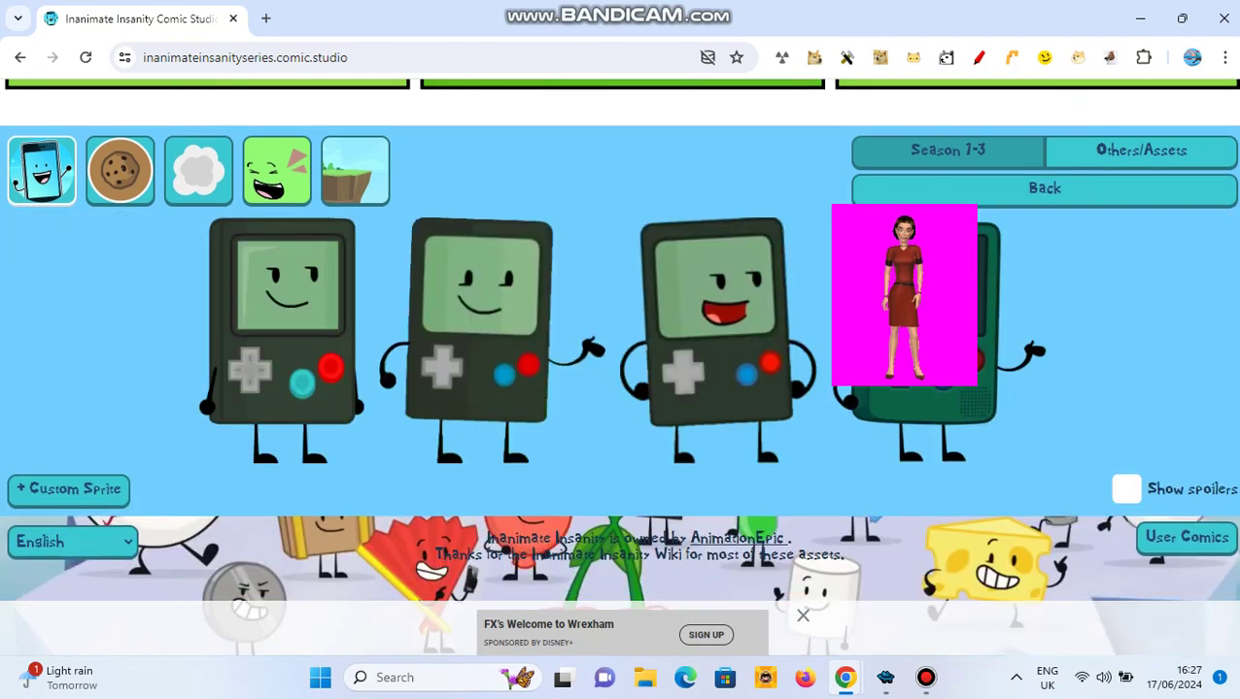
left_click(481, 291)
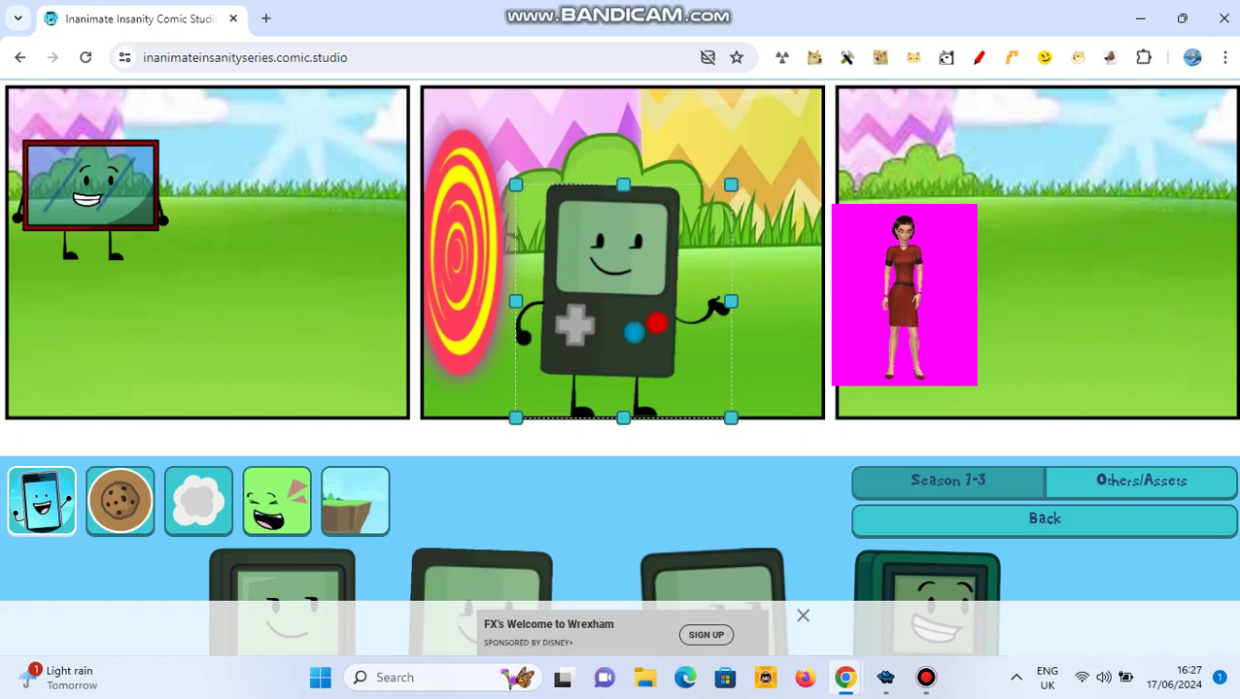
left_click_drag(515, 418, 568, 360)
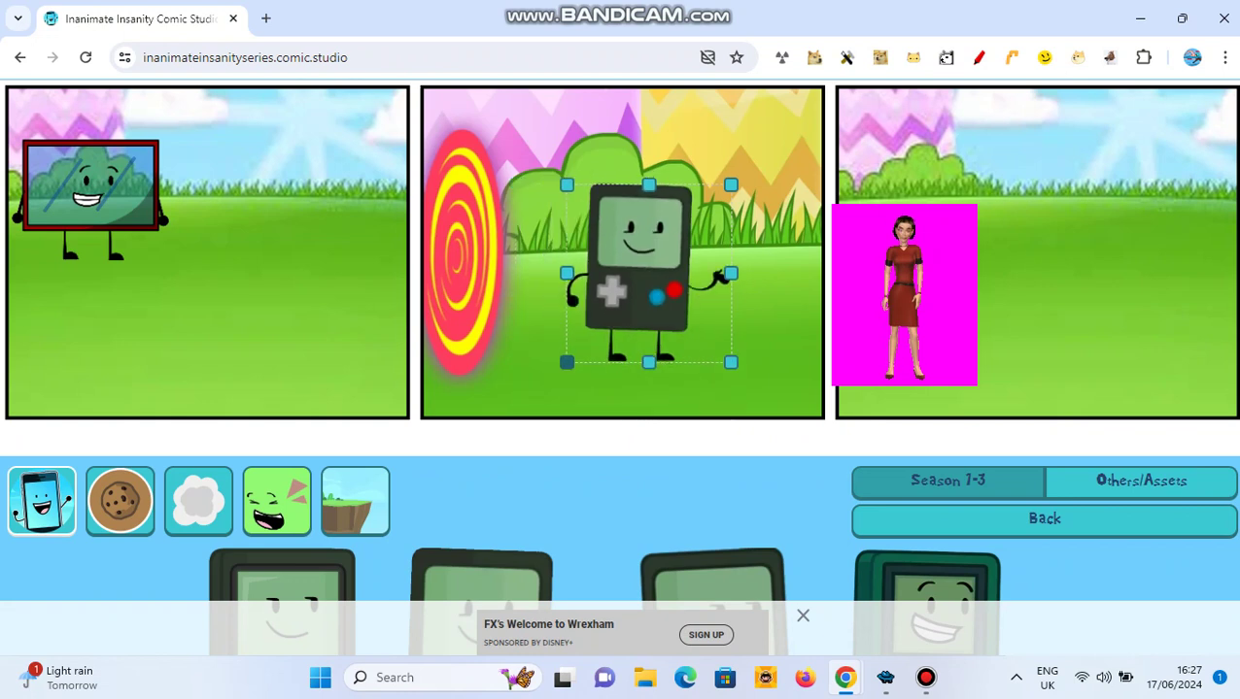
mouse_move(641, 272)
left_mouse_down()
mouse_move(330, 219)
mouse_move(83, 226)
mouse_move(102, 253)
left_mouse_up()
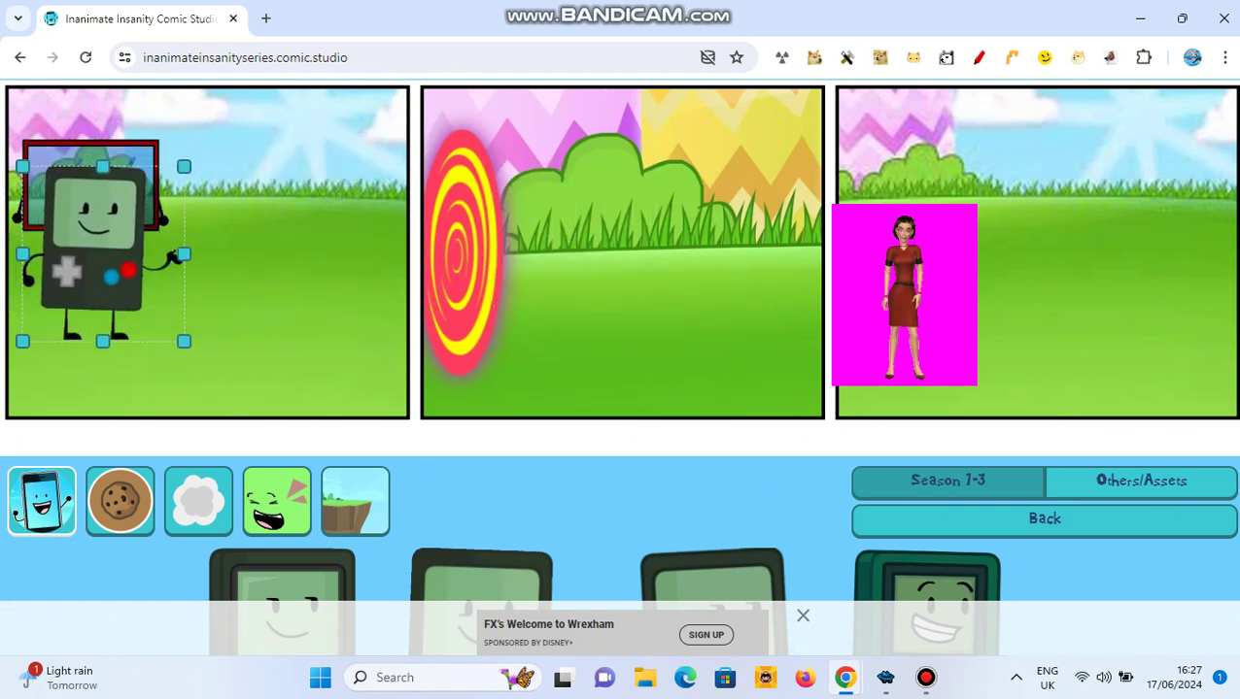
left_click_drag(22, 341, 59, 301)
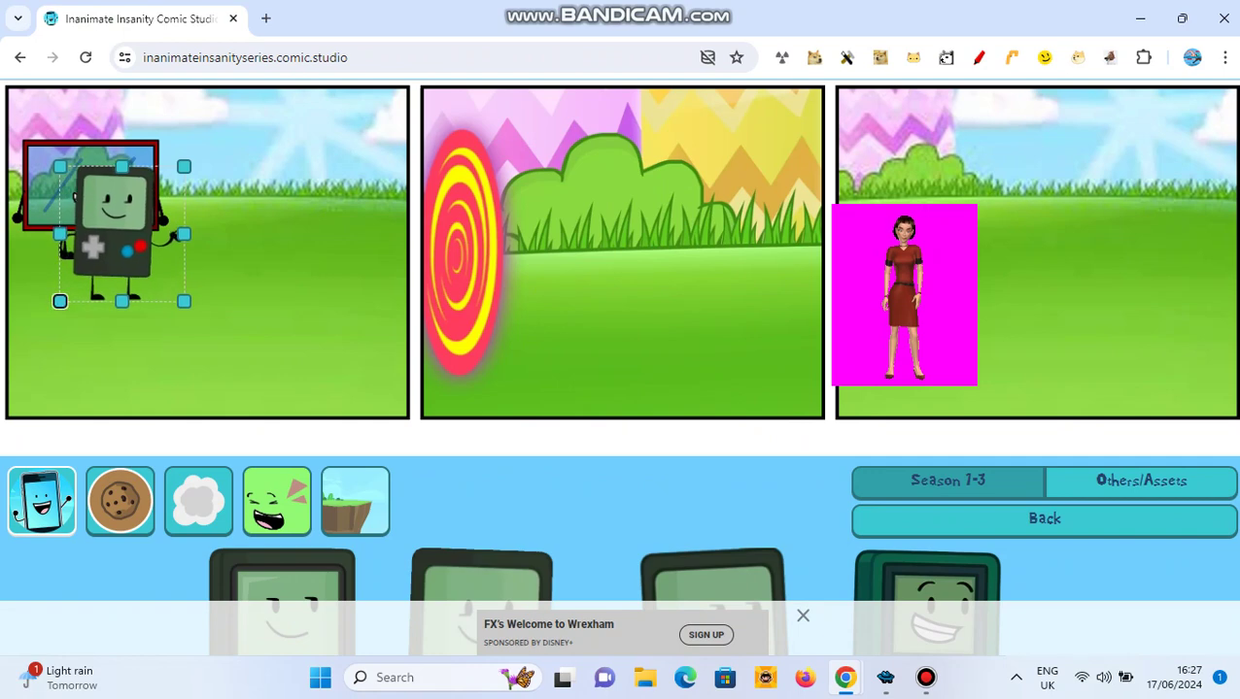
scroll(60, 301, "down", 1)
right_click(102, 248)
left_click(102, 247)
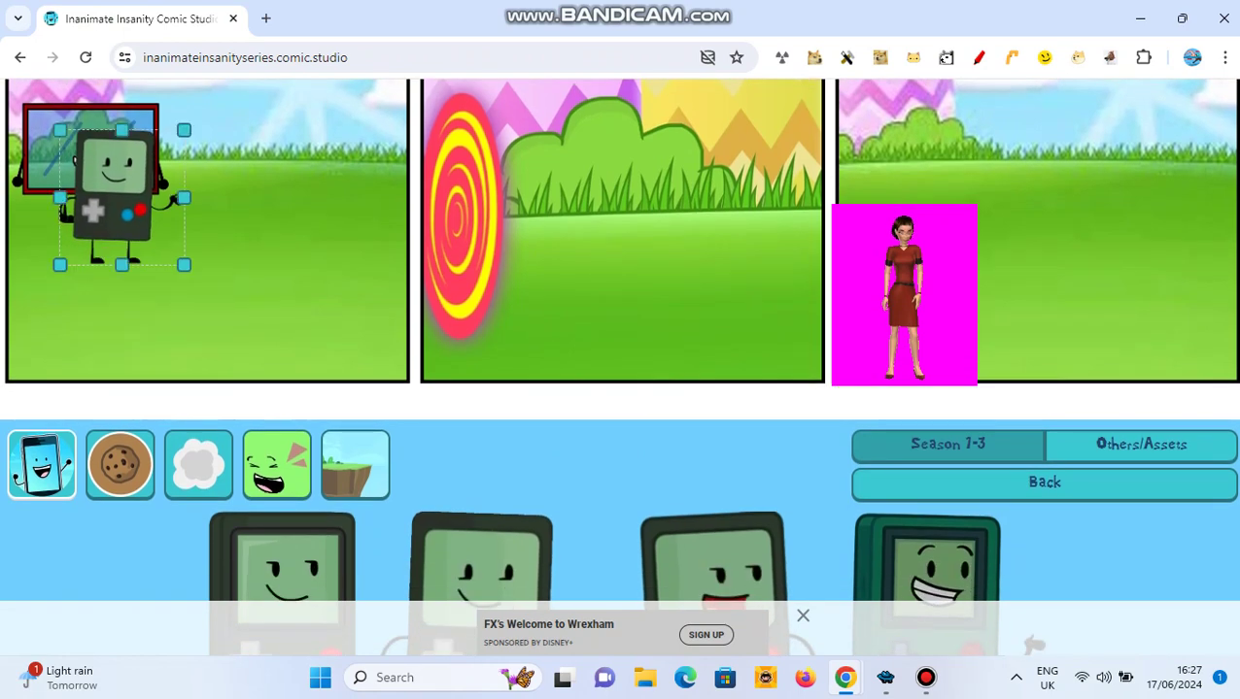
left_click_drag(102, 247, 85, 274)
scroll(620, 366, "down", 3)
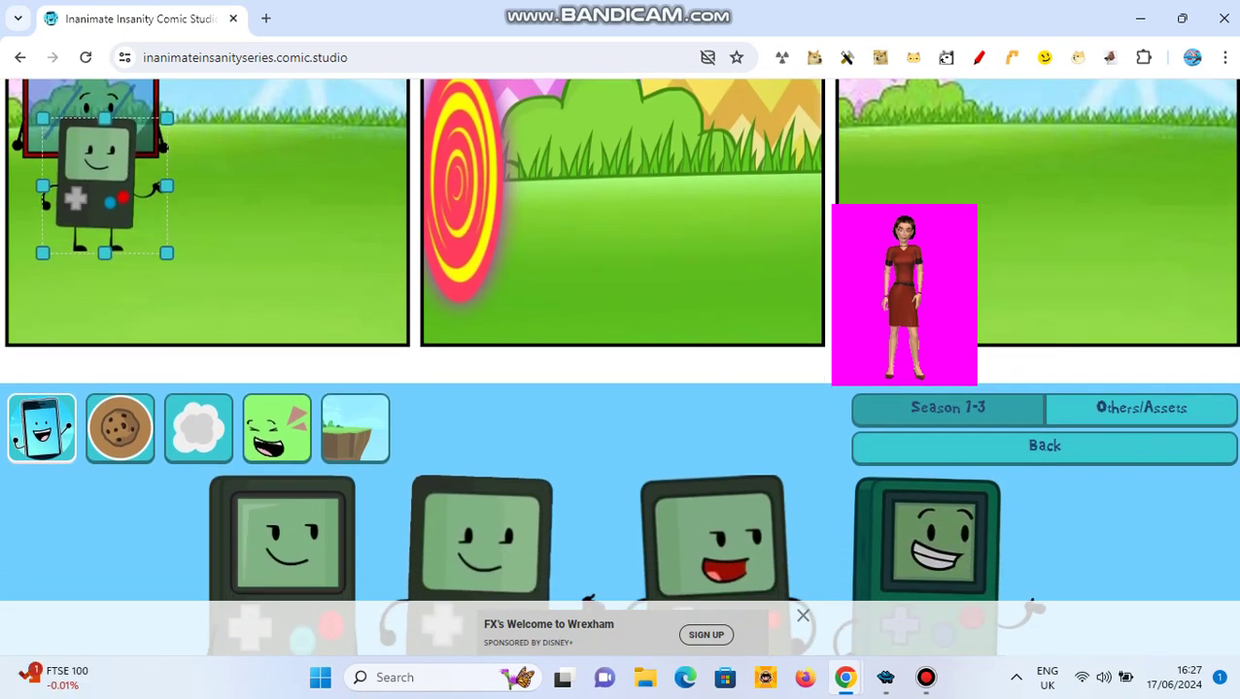
scroll(620, 366, "down", 2)
scroll(620, 366, "up", 1)
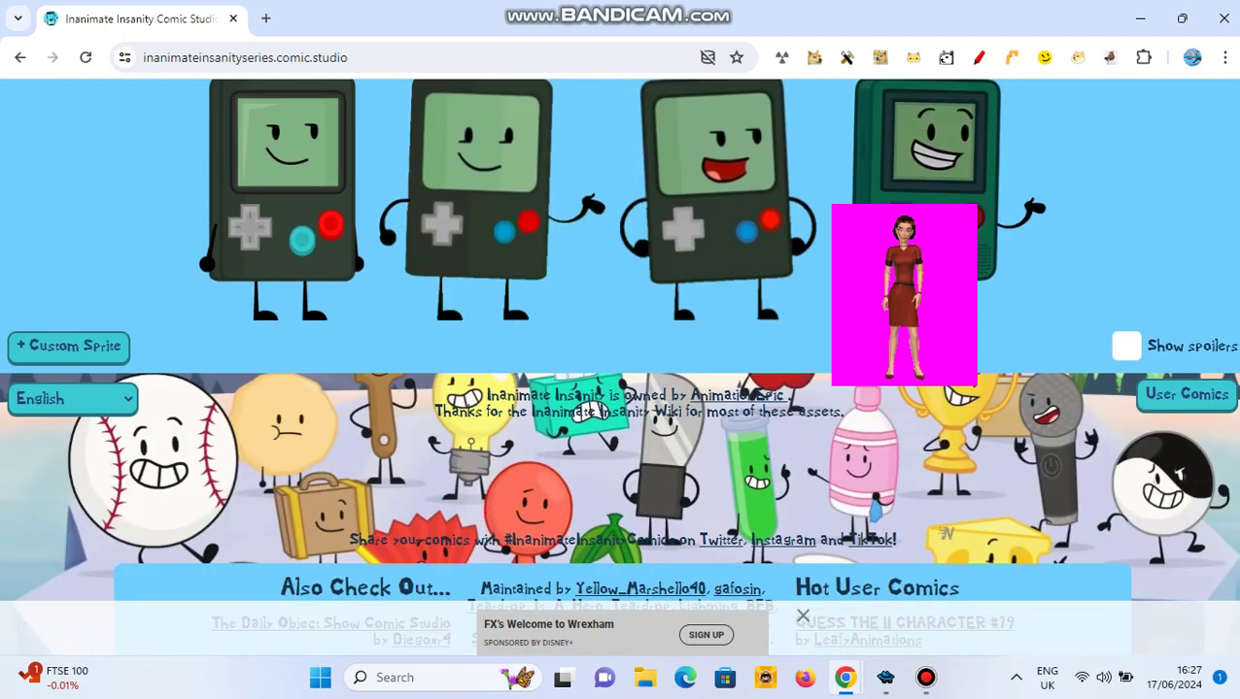
scroll(620, 365, "up", 3)
Step: Add the pink fluffy character, shrunk and placed below the TV in the left panel
left_click(1044, 300)
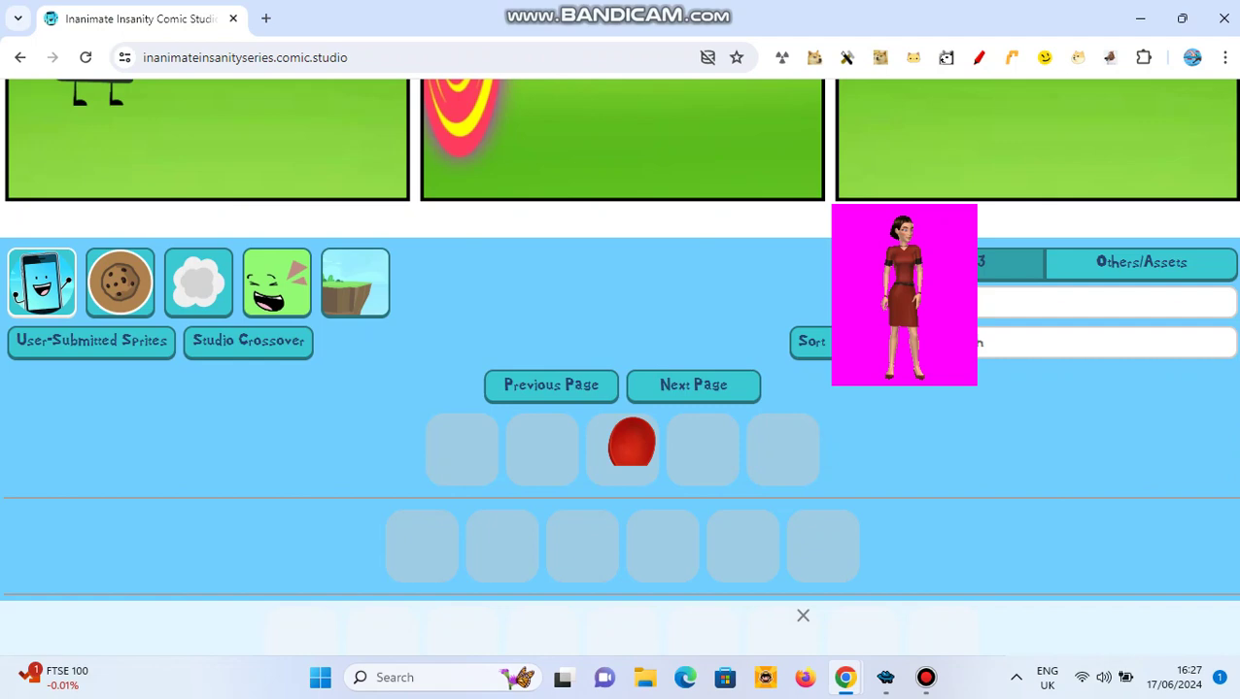
scroll(620, 389, "down", 2)
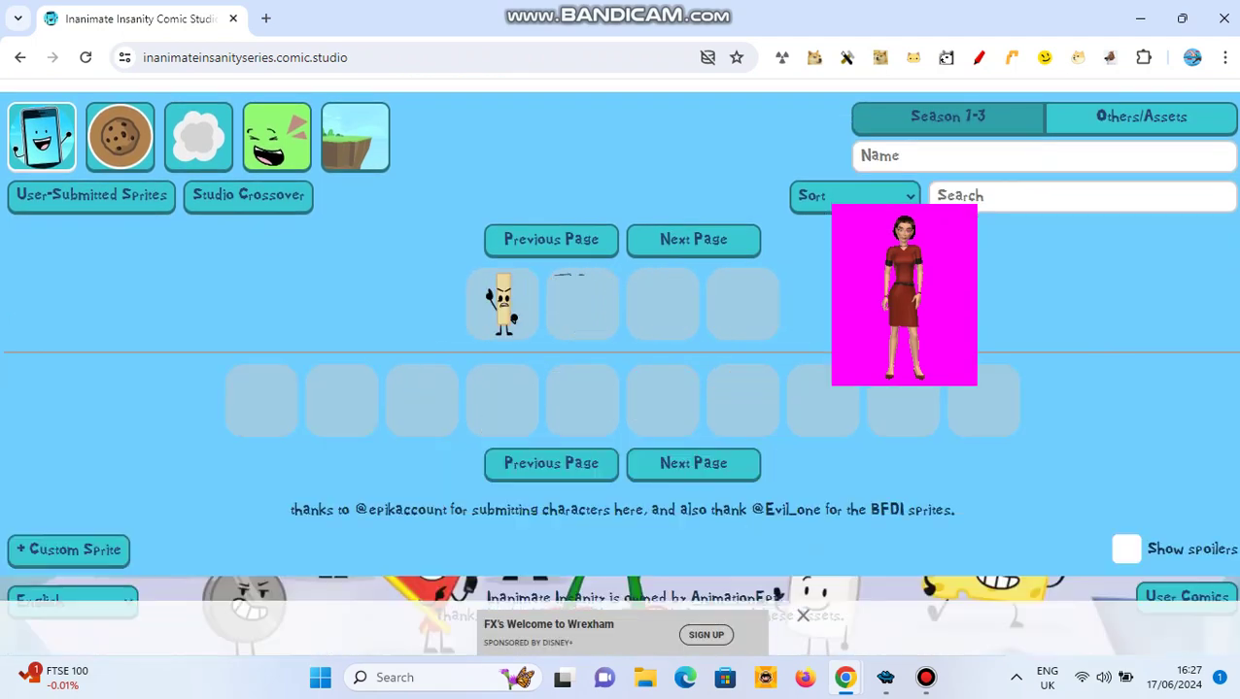
left_click(420, 399)
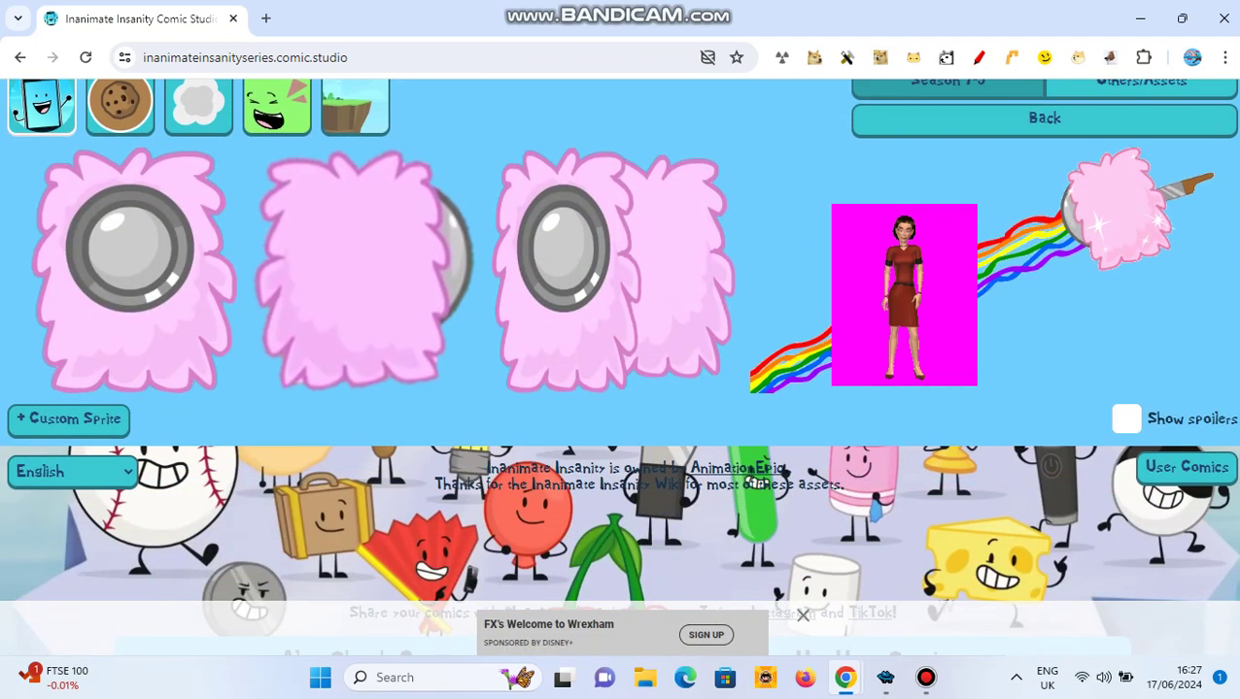
left_click(354, 272)
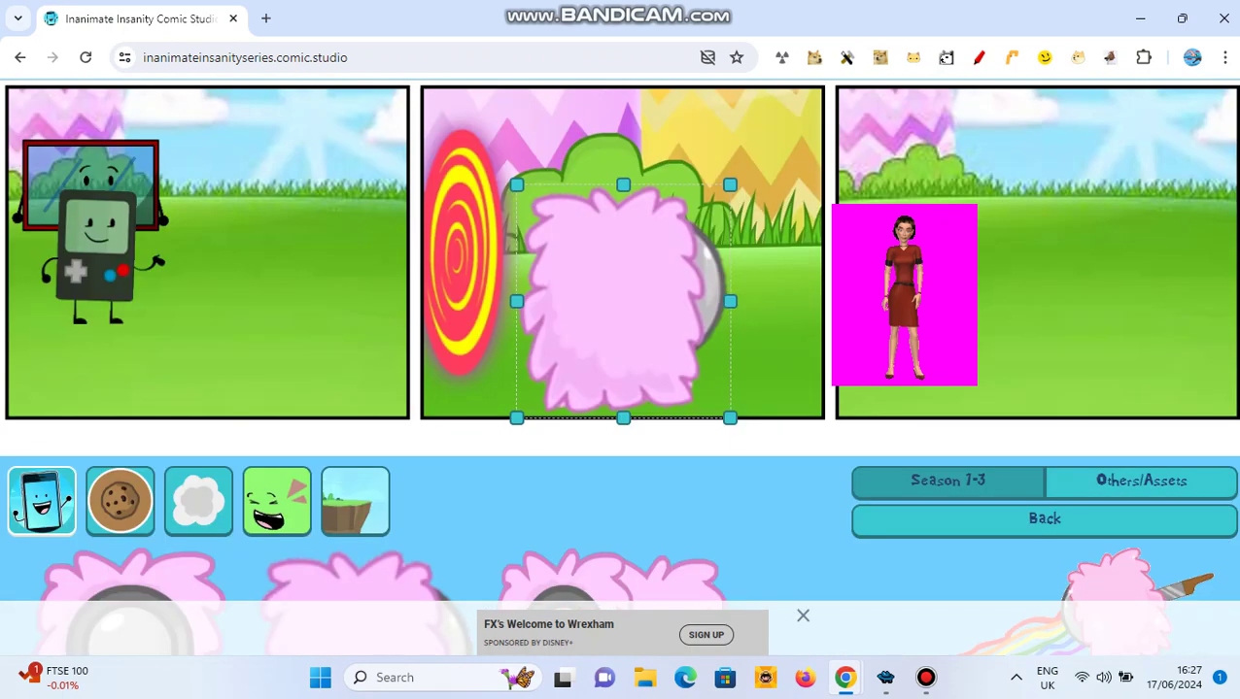
left_click_drag(623, 301, 122, 288)
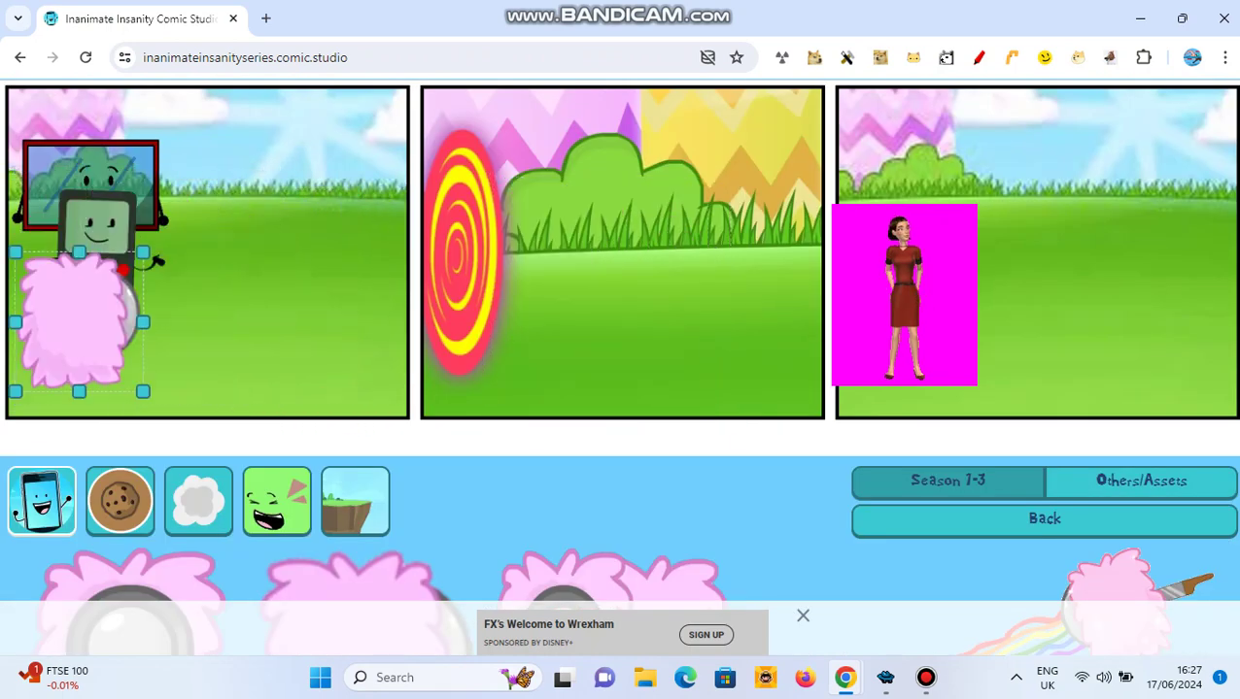
left_click_drag(16, 216, 45, 276)
Step: Add a sad phone character to the left panel and shrink it
scroll(45, 277, "down", 5)
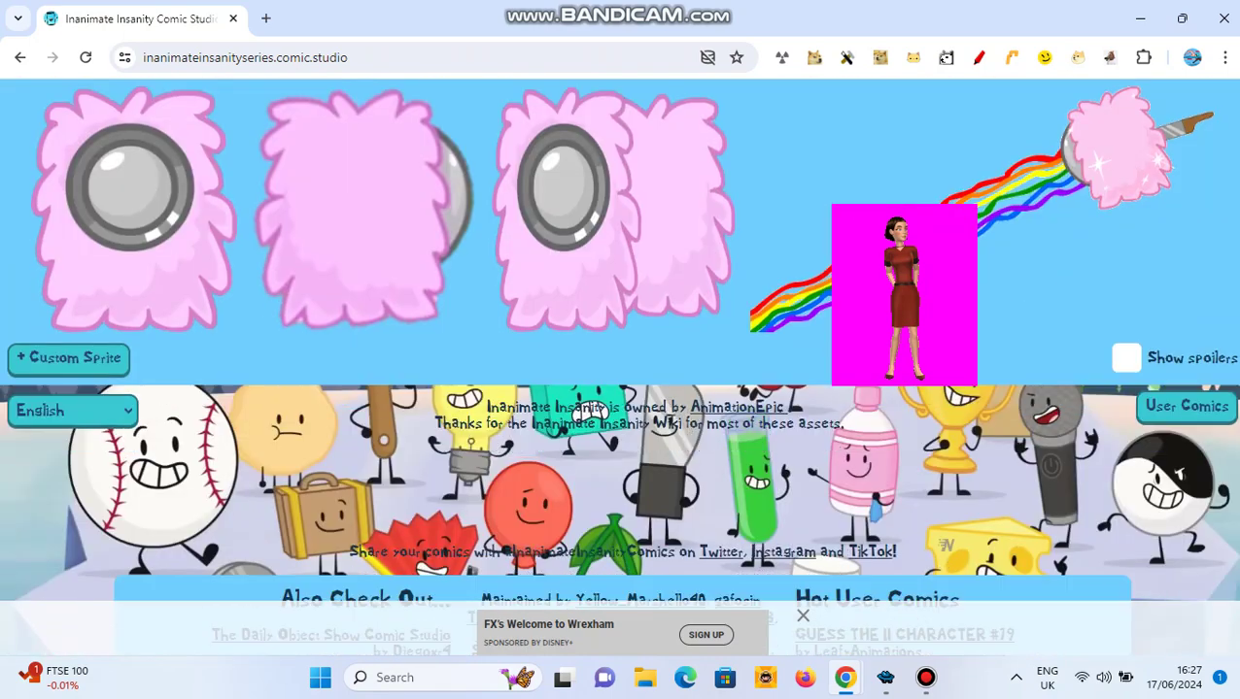
scroll(619, 362, "up", 3)
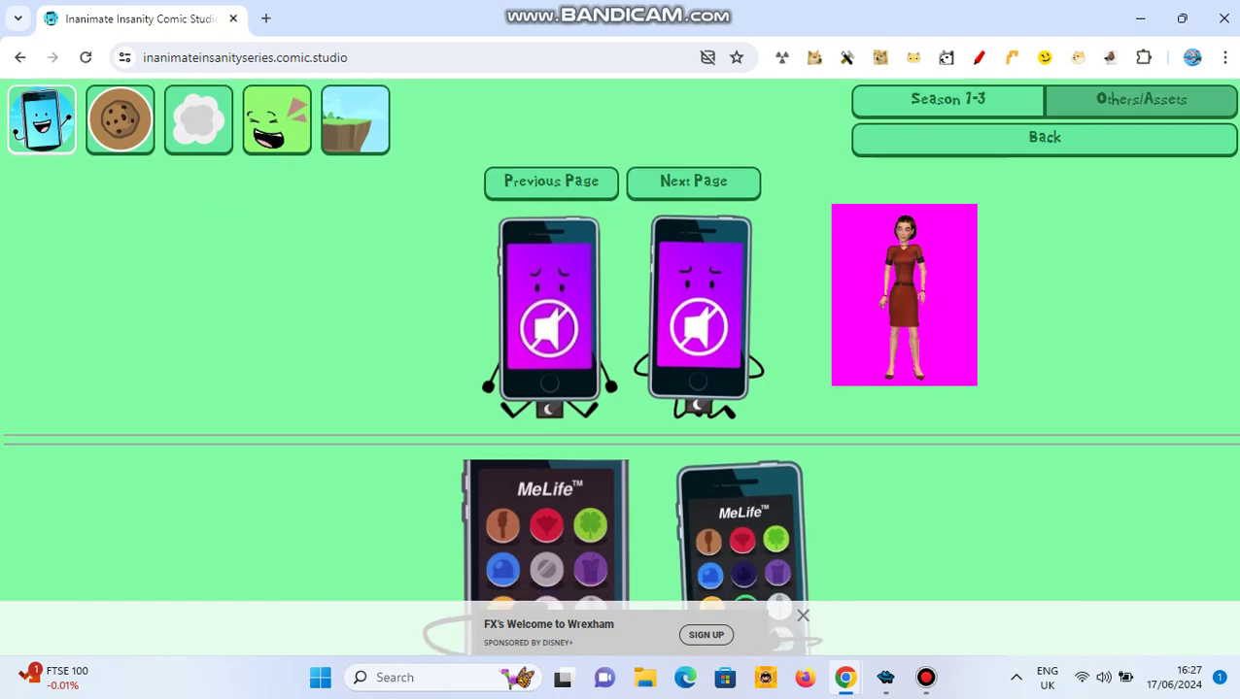
scroll(620, 366, "down", 3)
scroll(620, 366, "down", 1)
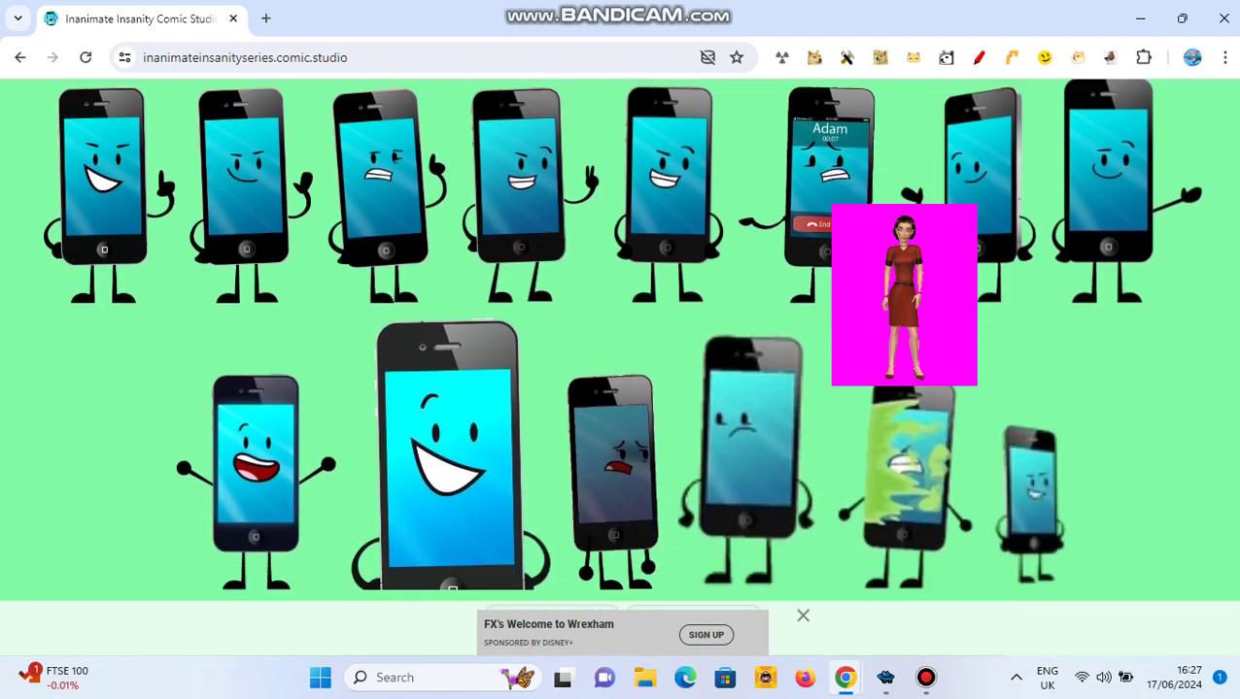
left_click(753, 437)
left_click_drag(623, 272, 294, 224)
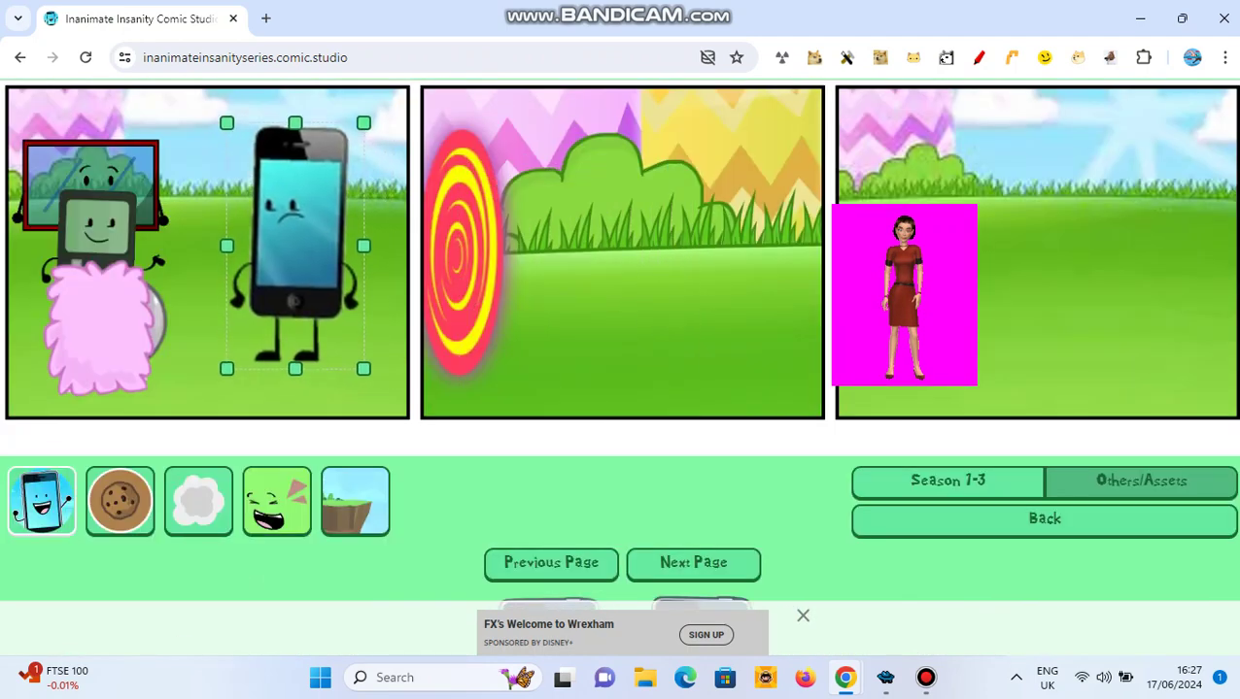
left_click_drag(227, 368, 261, 304)
left_click_drag(310, 212, 306, 257)
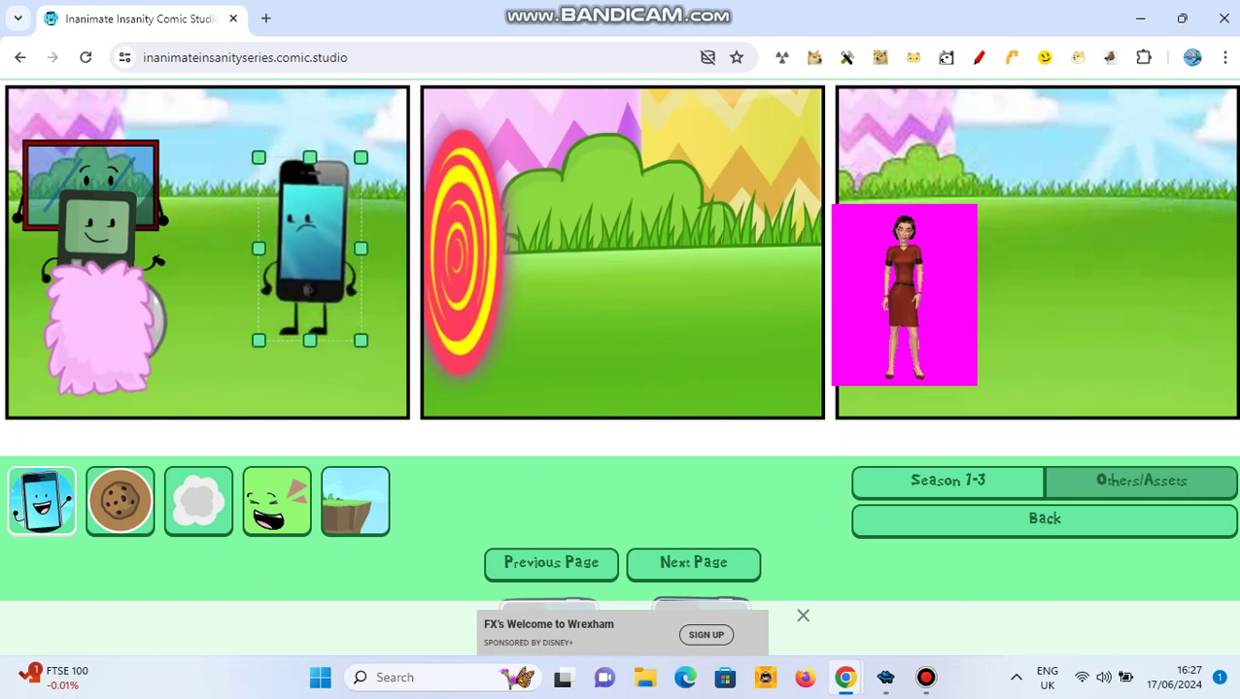
Step: Shrink the middle-panel sad phone and move it right onto the grass
scroll(620, 340, "down", 1)
scroll(620, 340, "down", 4)
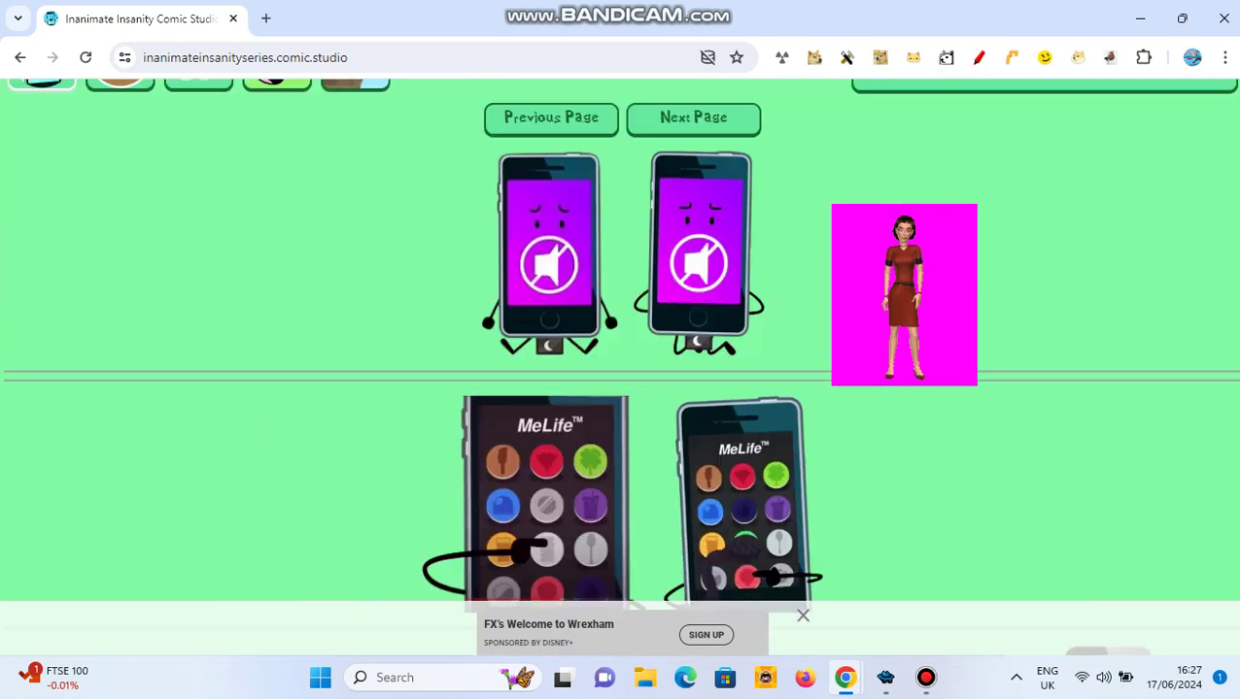
scroll(620, 340, "down", 2)
scroll(620, 340, "down", 1)
scroll(620, 340, "down", 3)
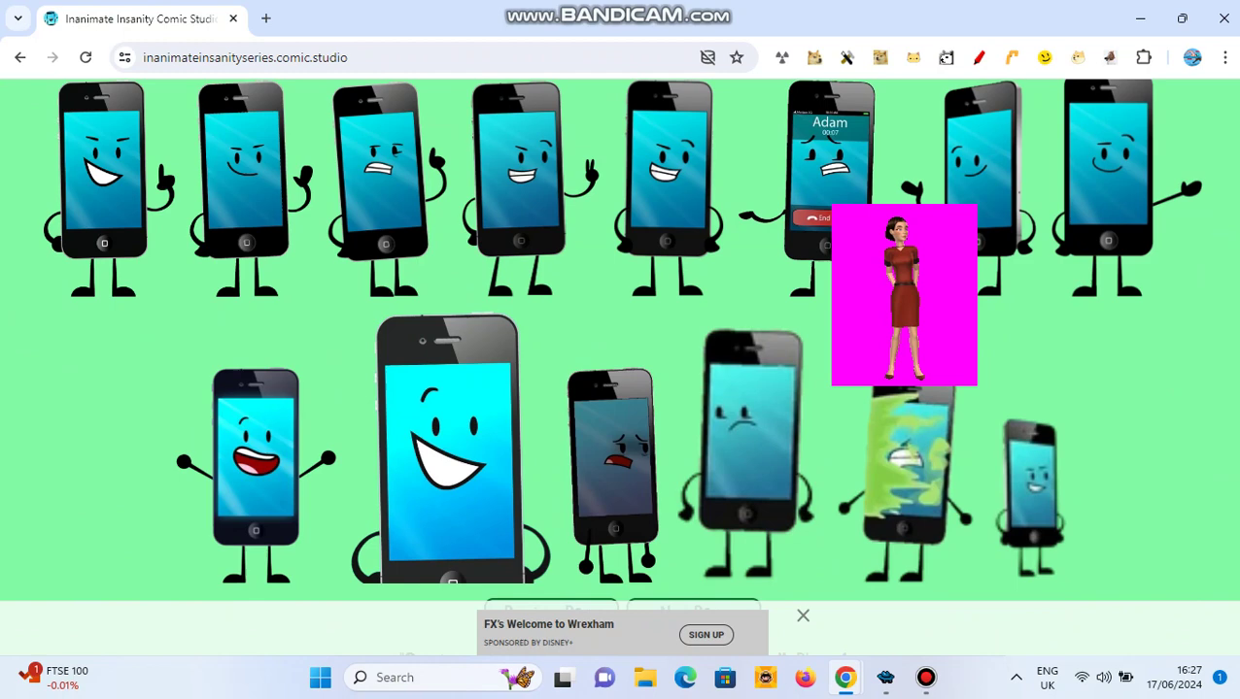
scroll(620, 340, "up", 10)
left_click_drag(555, 418, 590, 346)
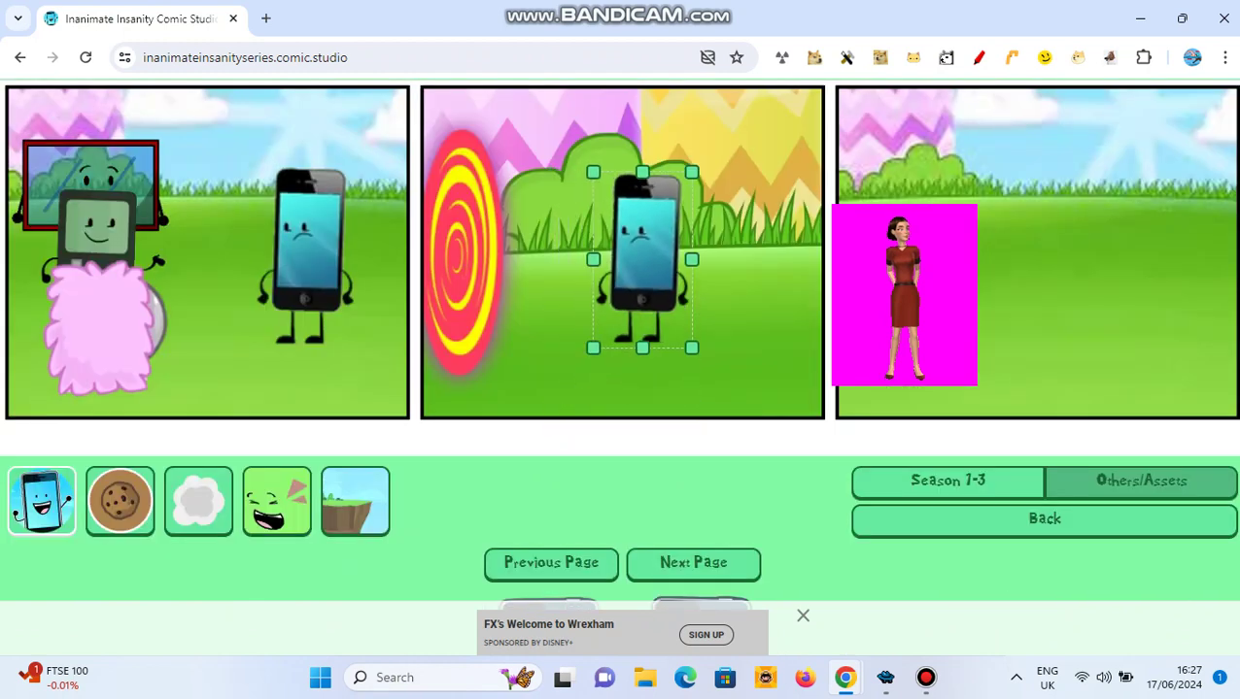
left_click_drag(639, 259, 729, 260)
Step: Add the grinning phone character and drag it into the third panel
scroll(619, 340, "down", 1)
scroll(620, 340, "down", 2)
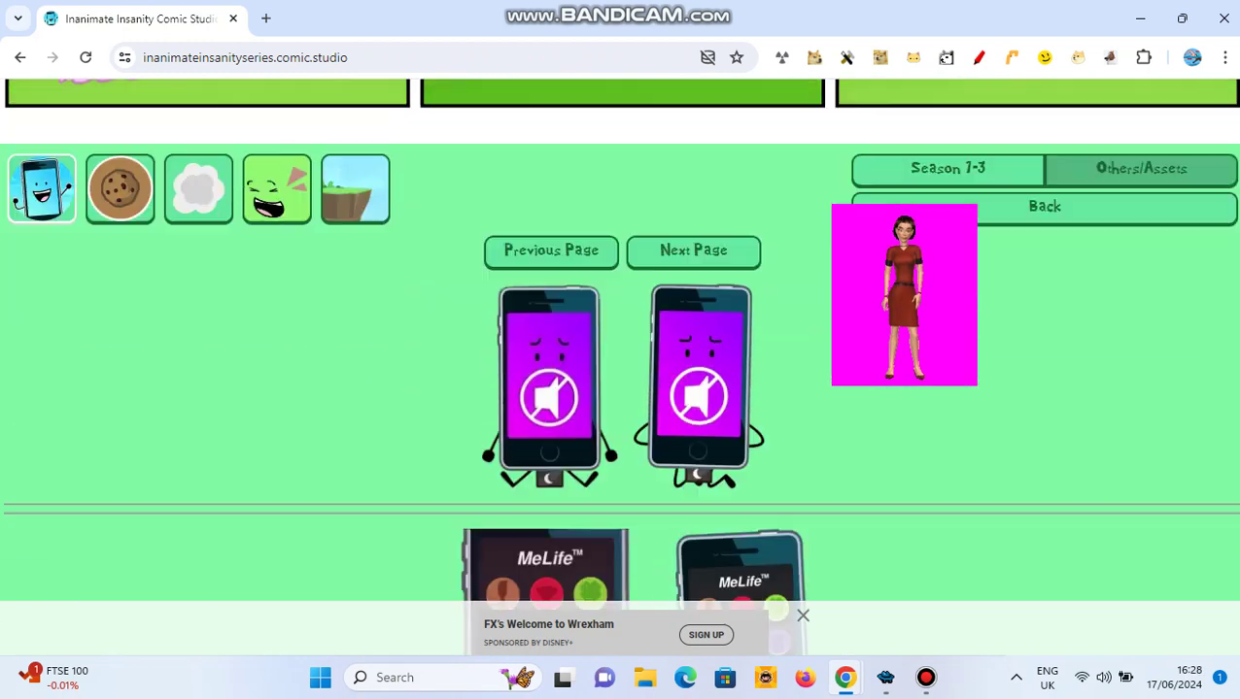
scroll(619, 340, "down", 4)
right_click(637, 412)
left_click(641, 417)
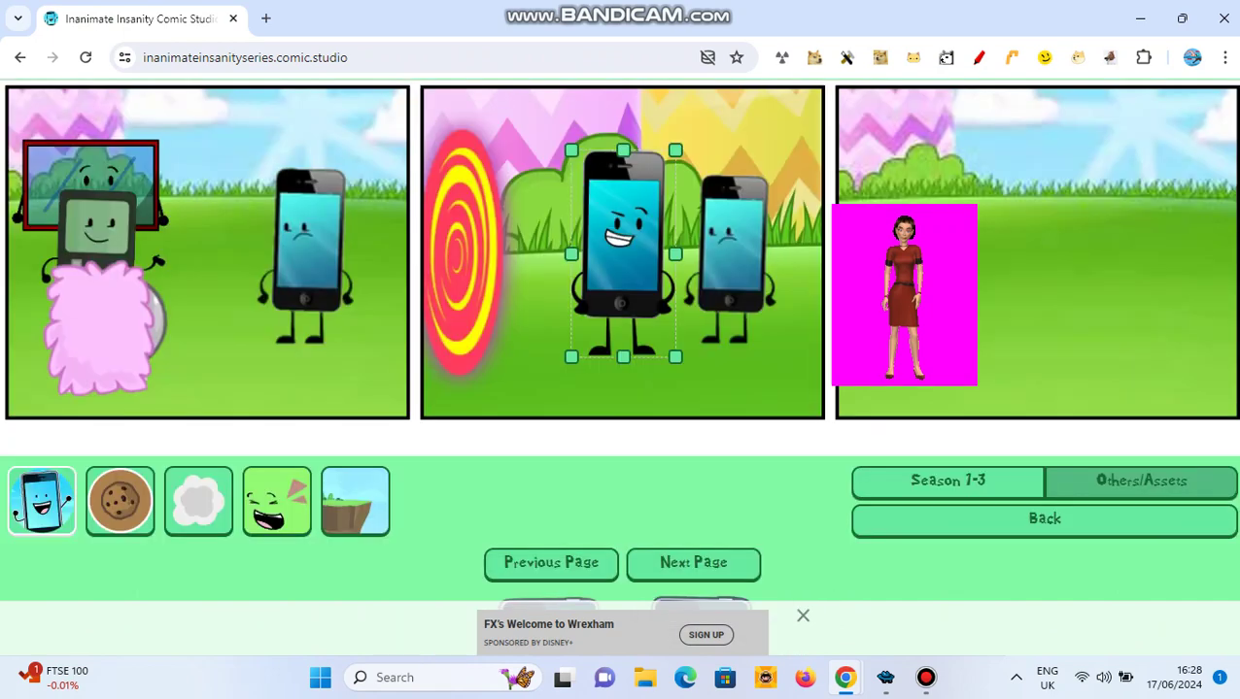
left_click_drag(623, 253, 1062, 255)
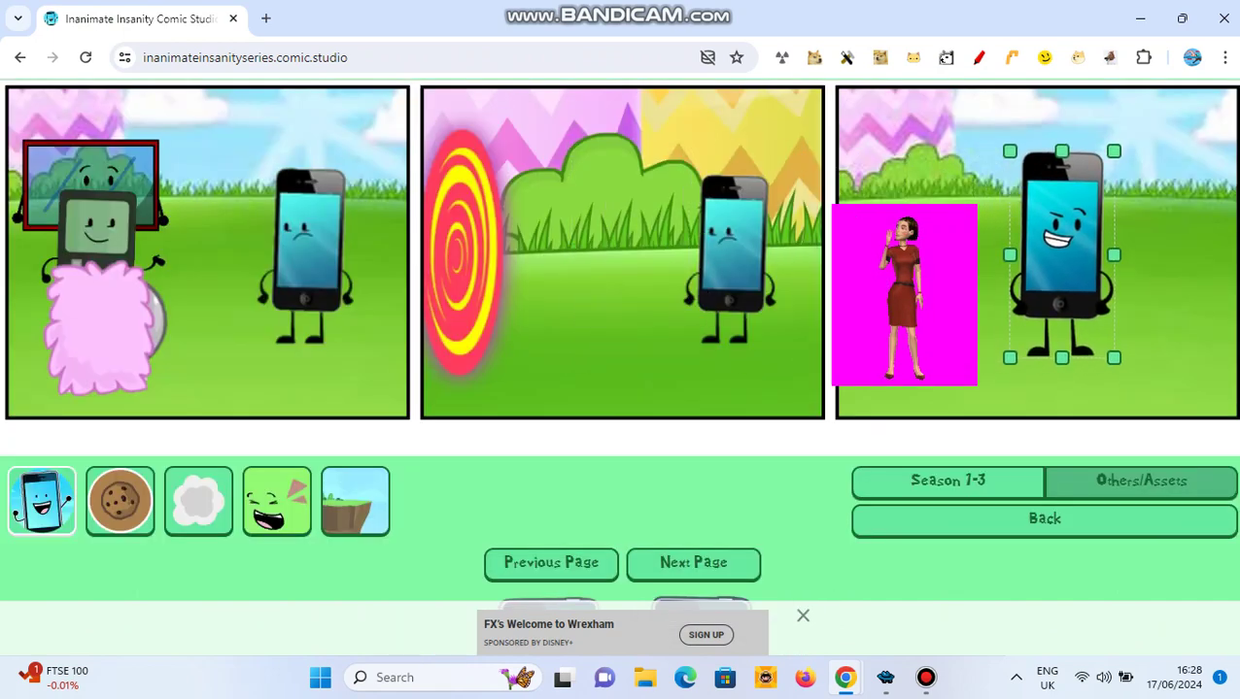
scroll(1062, 255, "down", 1)
scroll(620, 340, "down", 2)
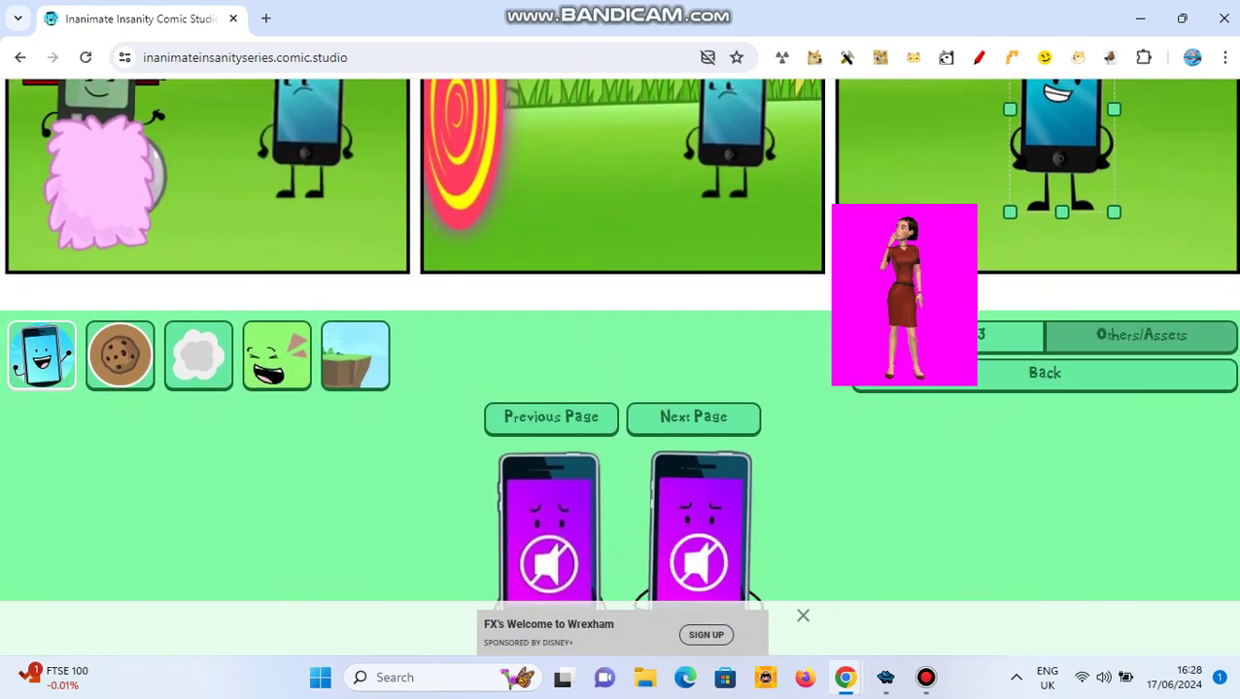
Step: Page through the Others/Assets sprites and add the red-framed smiling TV character
left_click(1044, 373)
left_click(1141, 335)
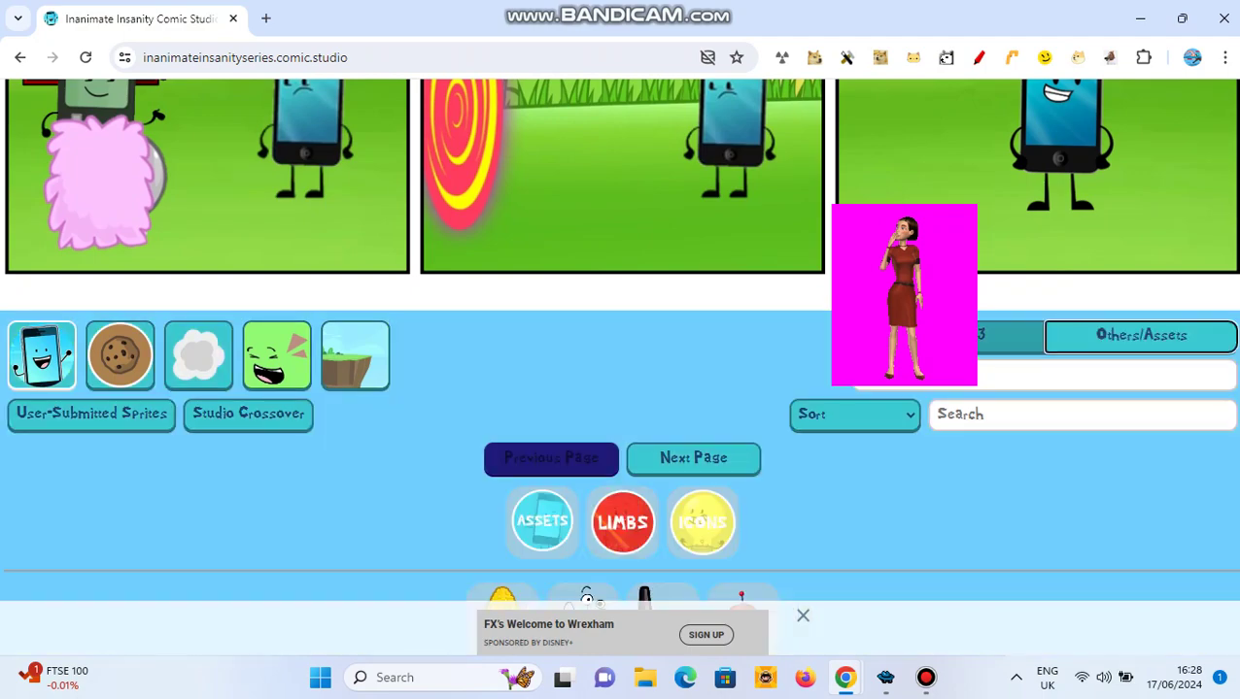
scroll(619, 340, "down", 1)
scroll(620, 340, "down", 3)
scroll(620, 340, "down", 1)
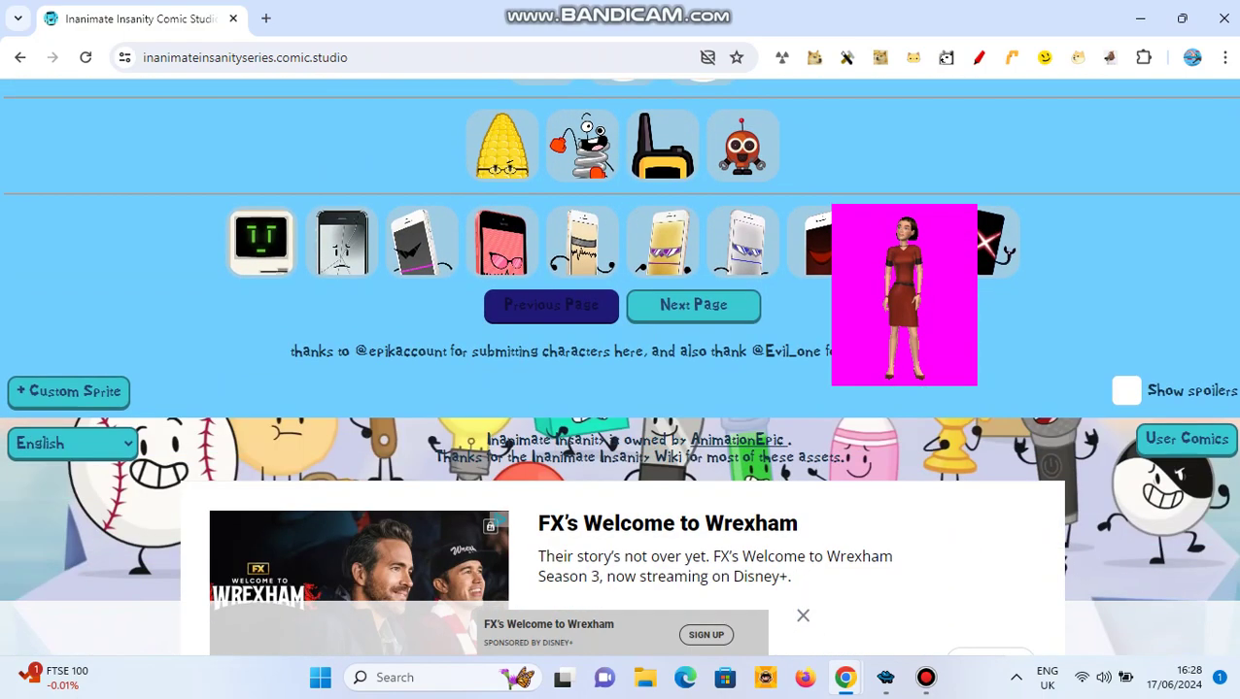
scroll(692, 292, "up", 2)
left_click(692, 129)
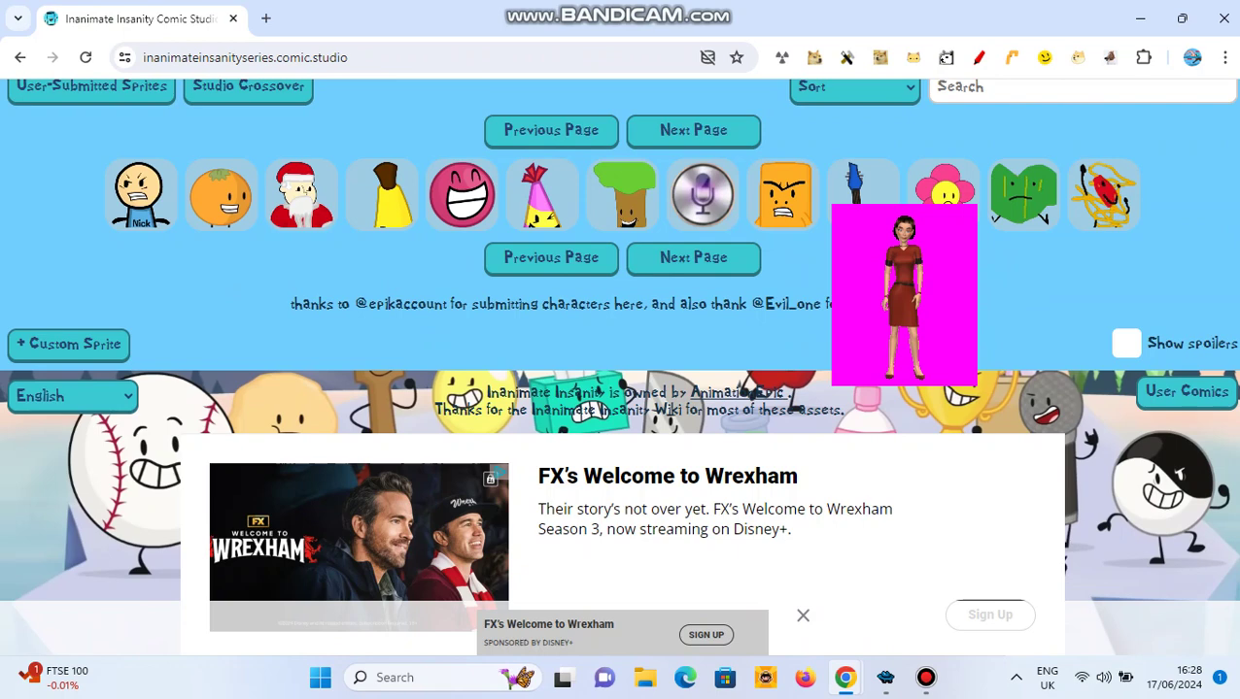
left_click(693, 130)
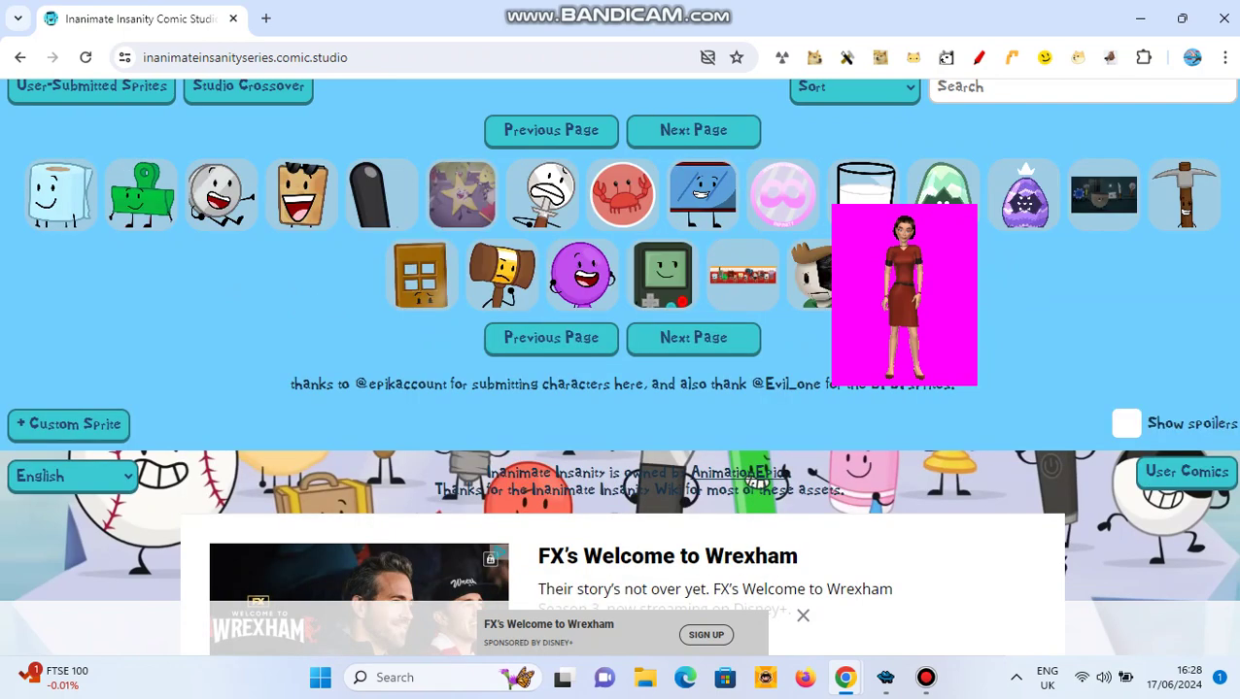
left_click(701, 195)
Step: Shrink and tilt the framed TV, placing it left of the sad phone in the middle panel
scroll(620, 340, "up", 4)
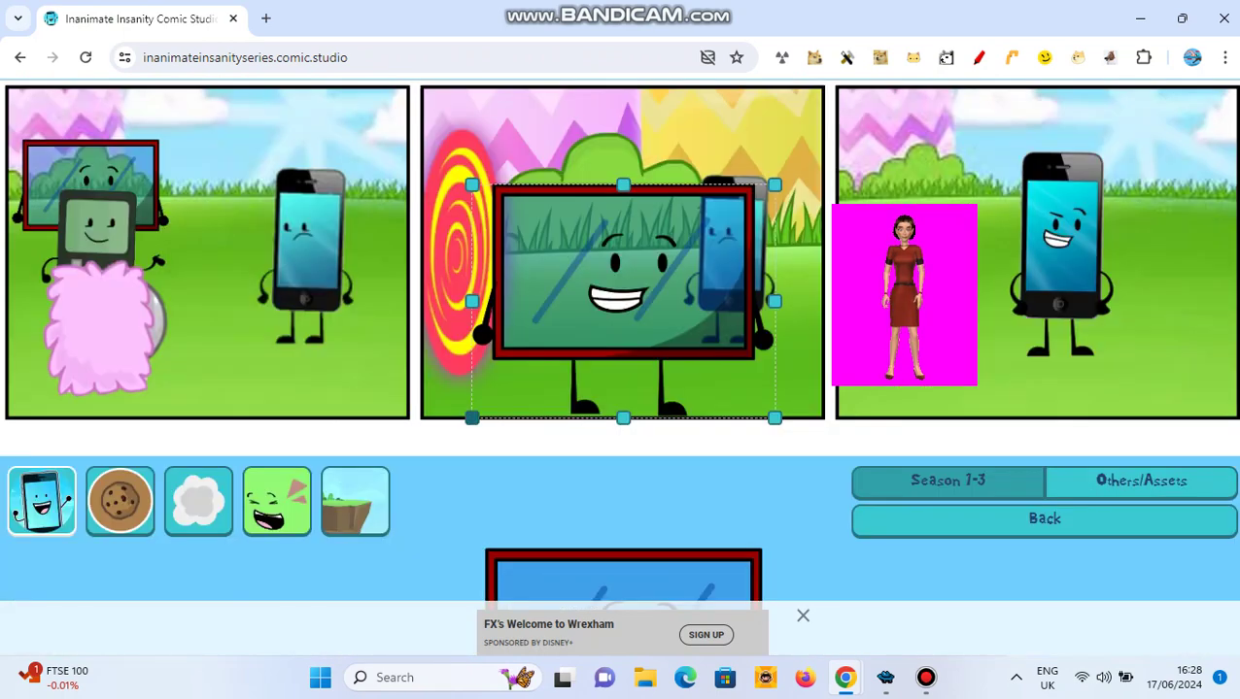
left_click_drag(471, 418, 602, 318)
scroll(620, 340, "up", 3)
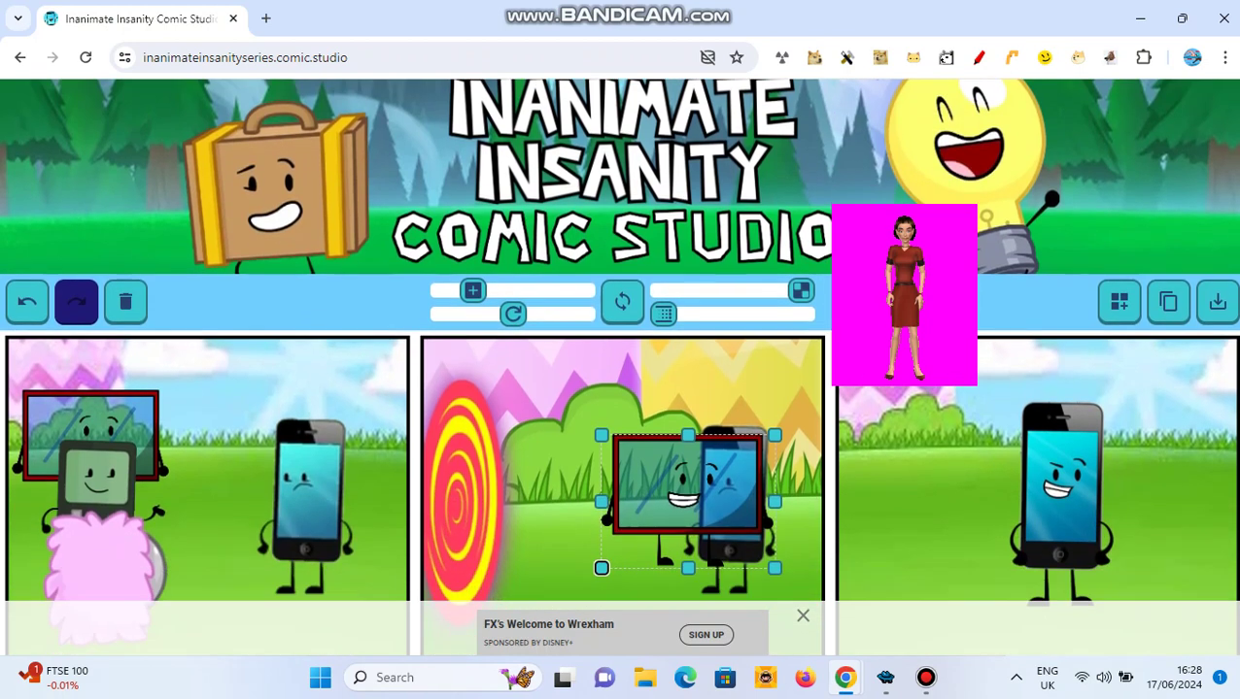
scroll(620, 437, "down", 1)
mouse_move(601, 531)
left_mouse_down()
mouse_move(694, 575)
mouse_move(659, 570)
left_mouse_up()
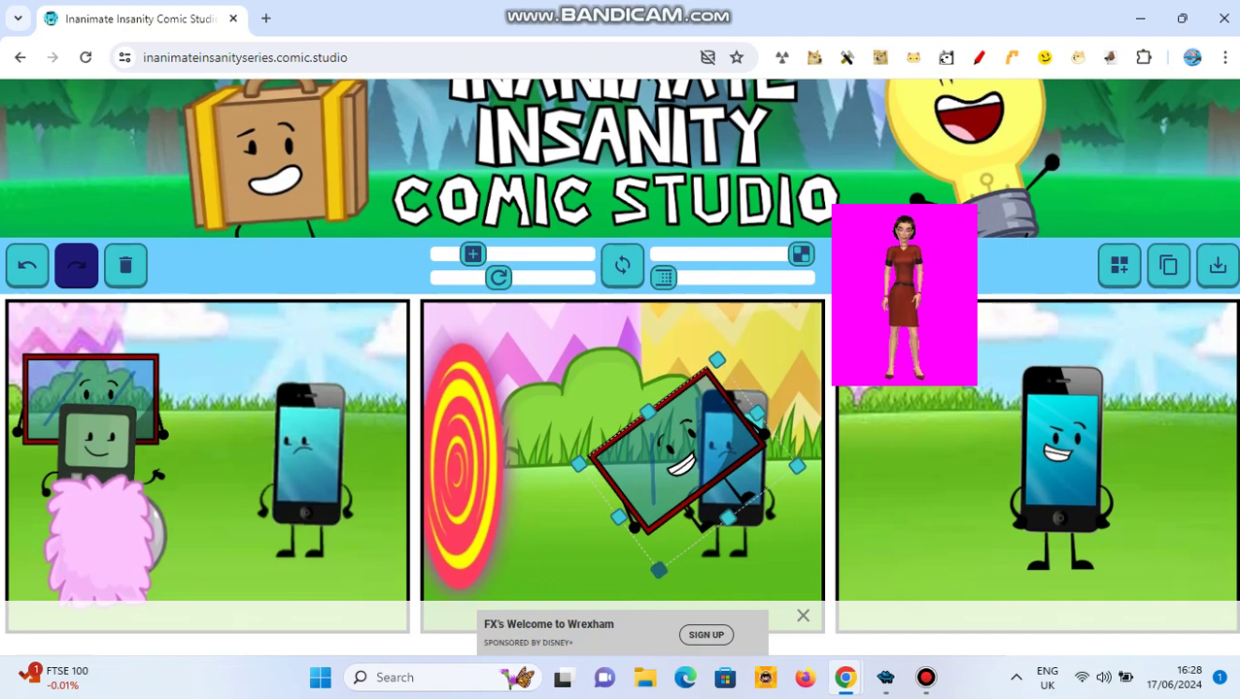
left_click_drag(472, 254, 464, 254)
left_click_drag(671, 447, 557, 405)
scroll(620, 350, "down", 2)
Step: Add a smiling GameBoy from the user-submitted sprites to the middle panel
scroll(619, 350, "down", 2)
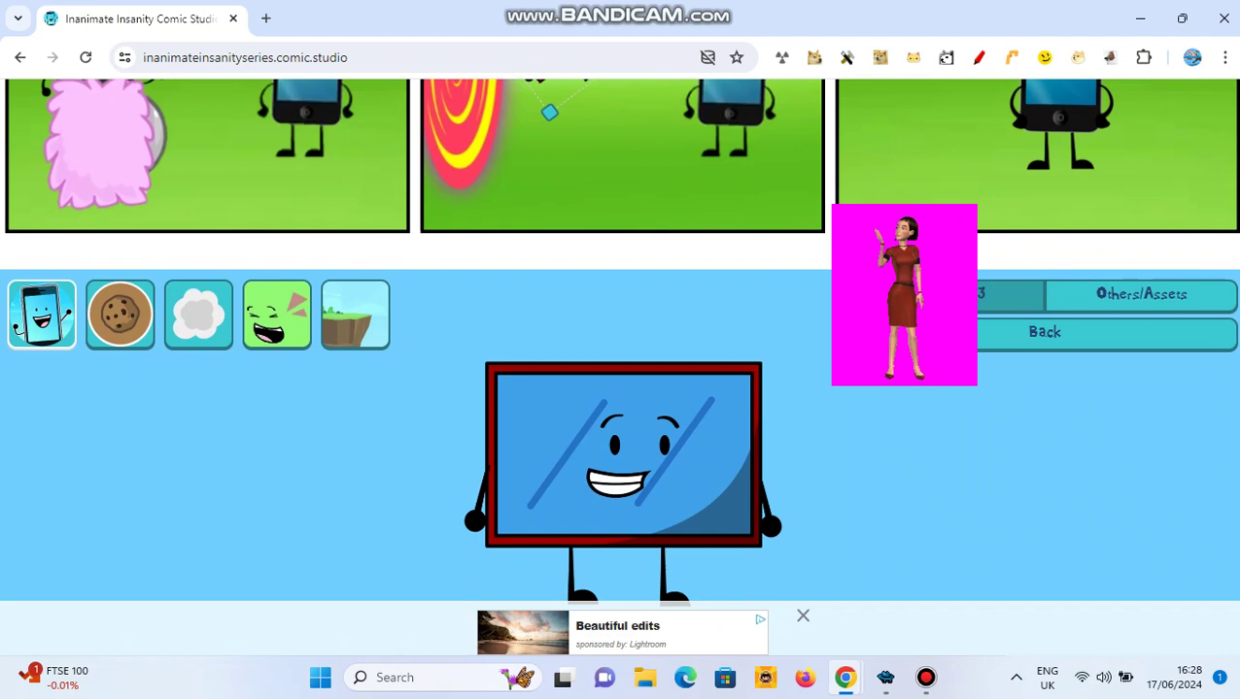
scroll(620, 366, "down", 1)
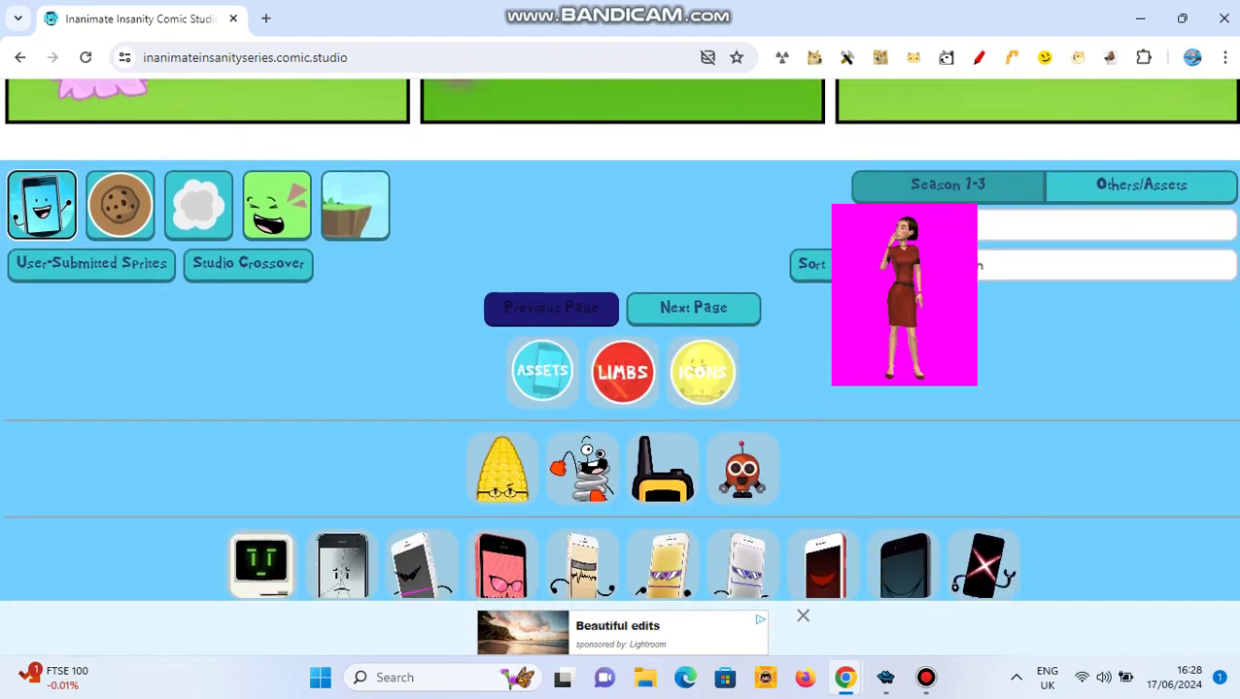
left_click(550, 307)
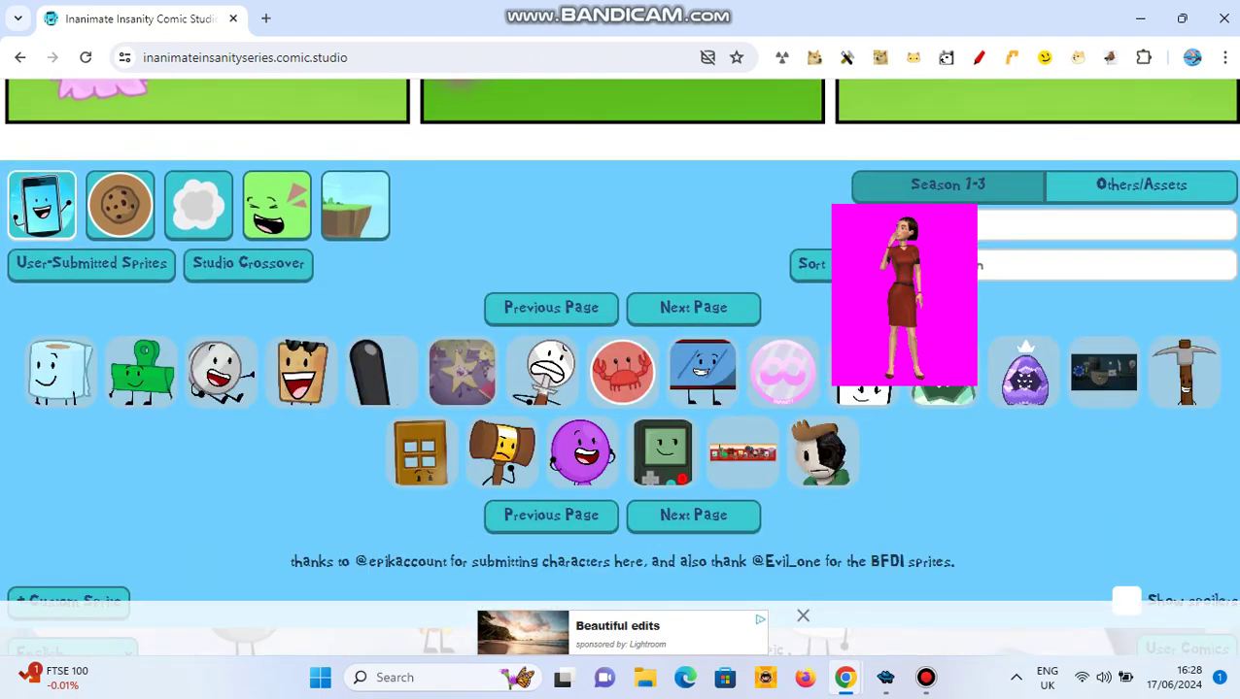
left_click(663, 452)
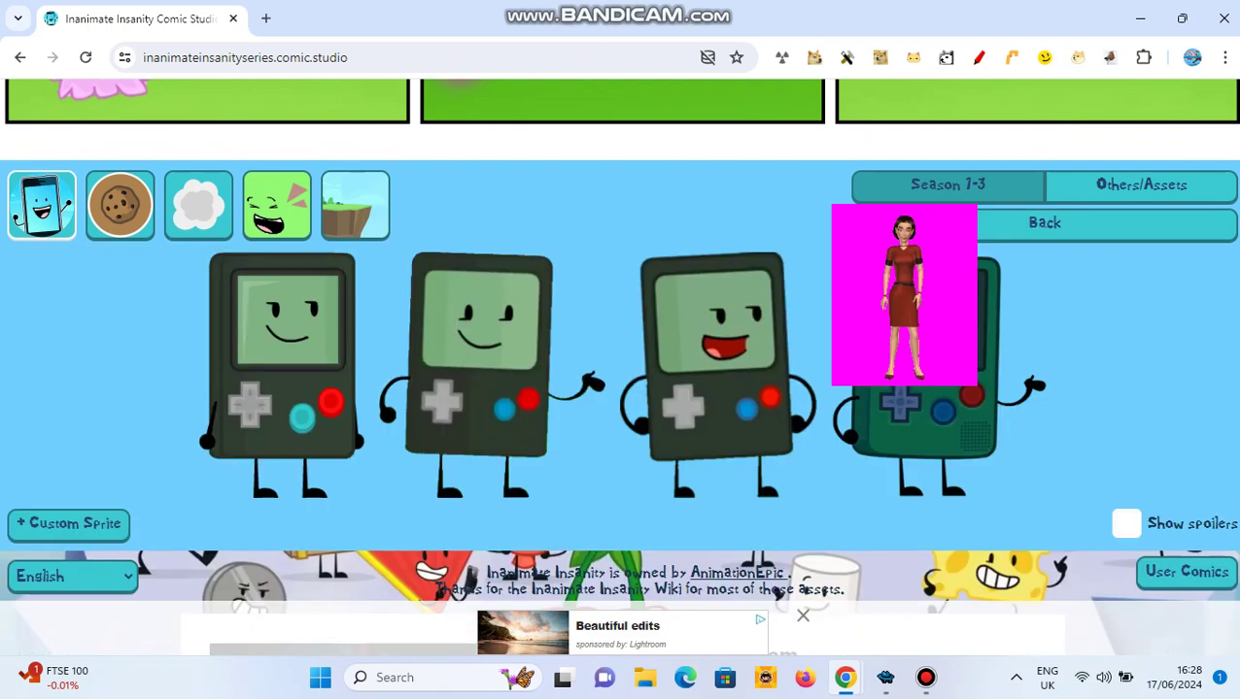
left_click(282, 388)
Step: Shrink and tilt the GameBoy, then move it left onto the tilted picture frame
left_click_drag(545, 418, 608, 325)
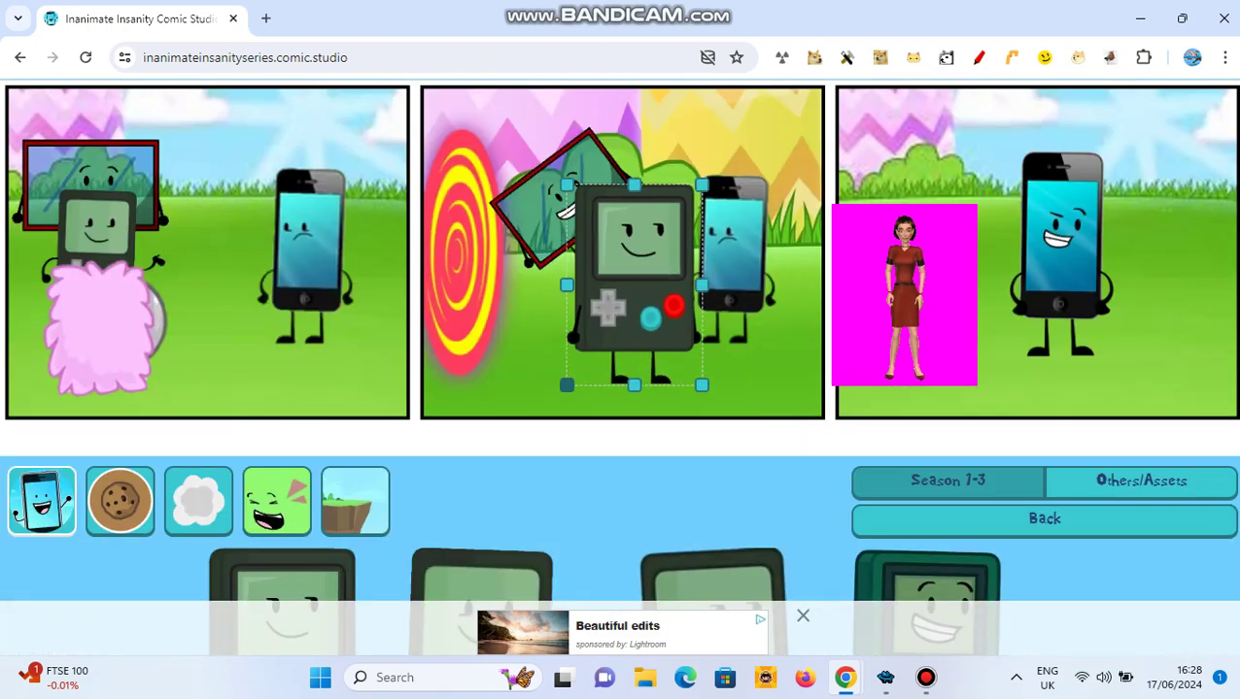
scroll(607, 325, "up", 4)
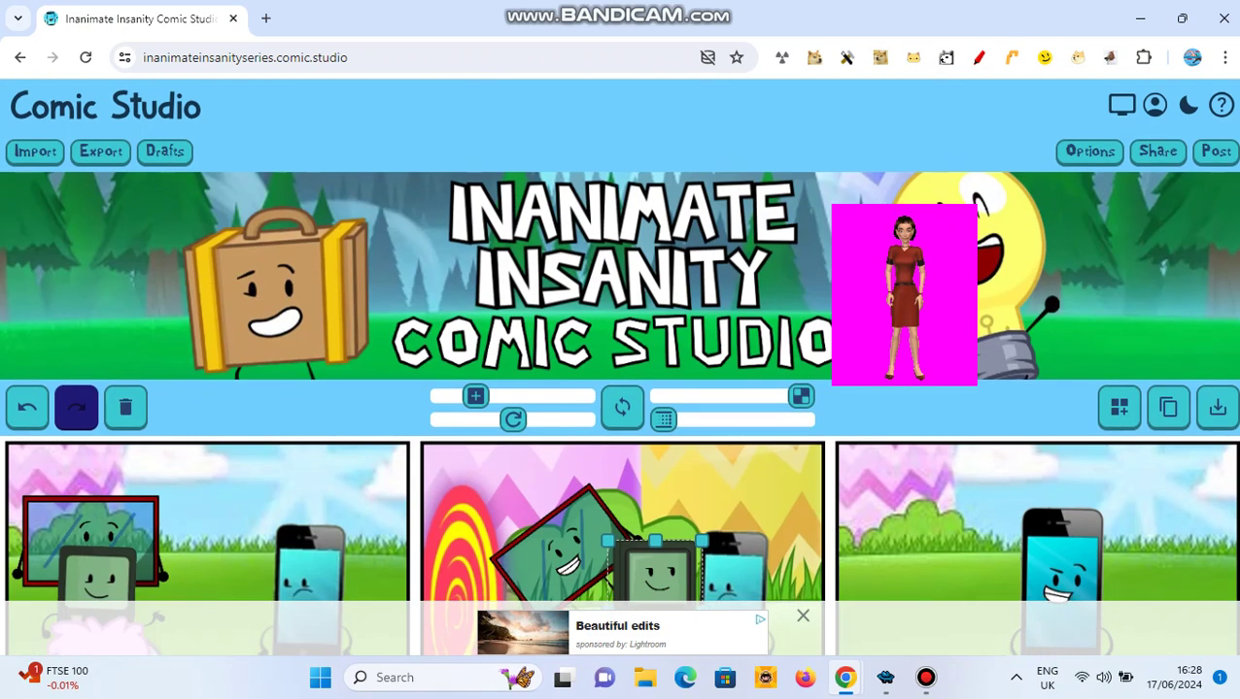
scroll(622, 389, "down", 3)
mouse_move(515, 337)
left_mouse_down()
mouse_move(535, 278)
mouse_move(566, 278)
left_mouse_up()
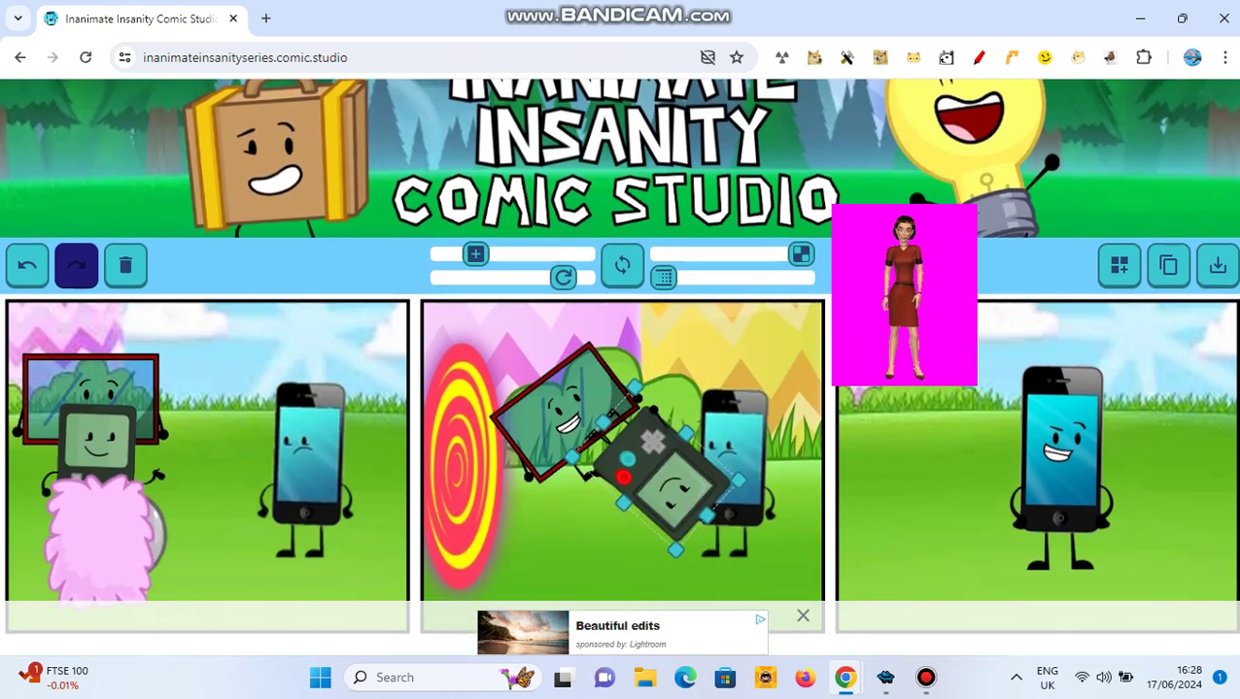
left_click_drag(656, 442, 581, 443)
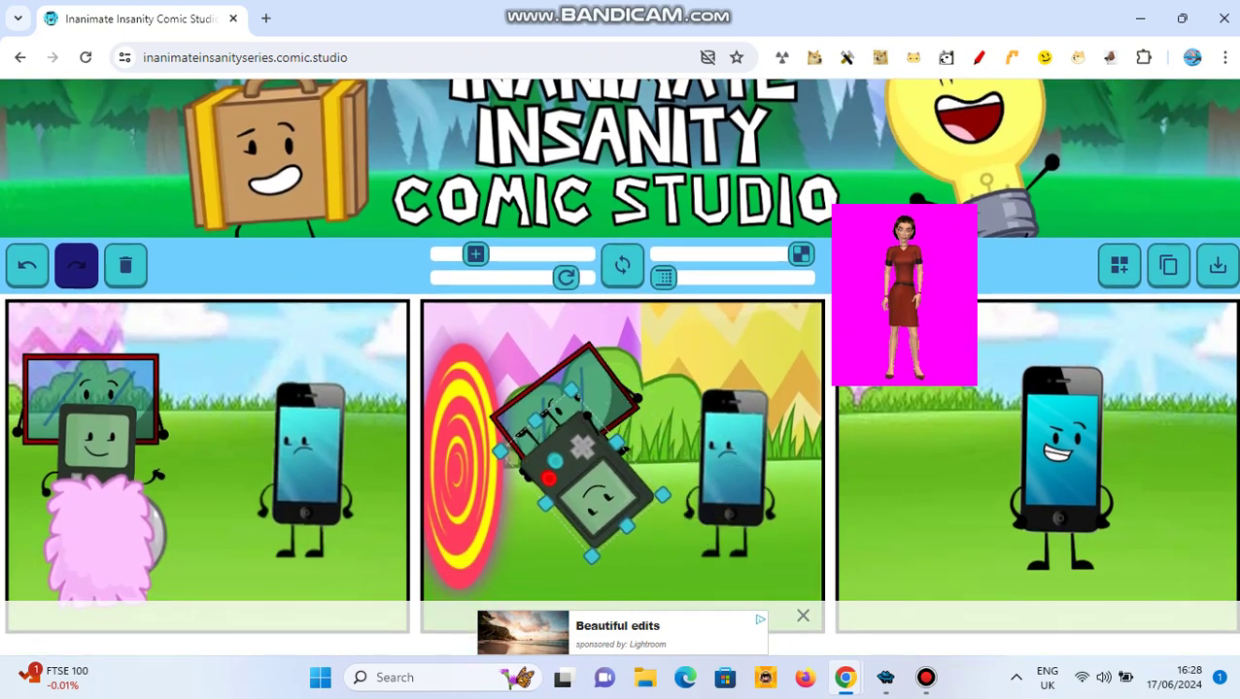
left_click_drag(565, 277, 563, 278)
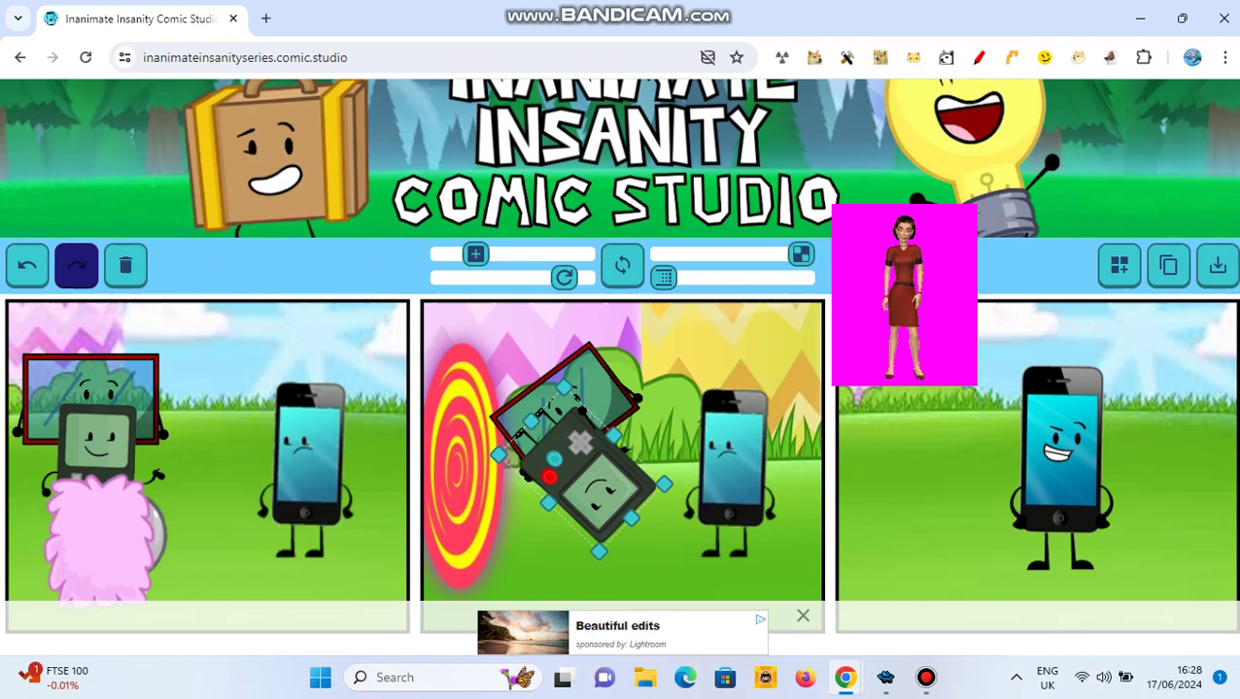
Step: Add a Puffball sprite from the user-submitted sprites to the middle panel
scroll(620, 389, "down", 1)
scroll(620, 388, "down", 4)
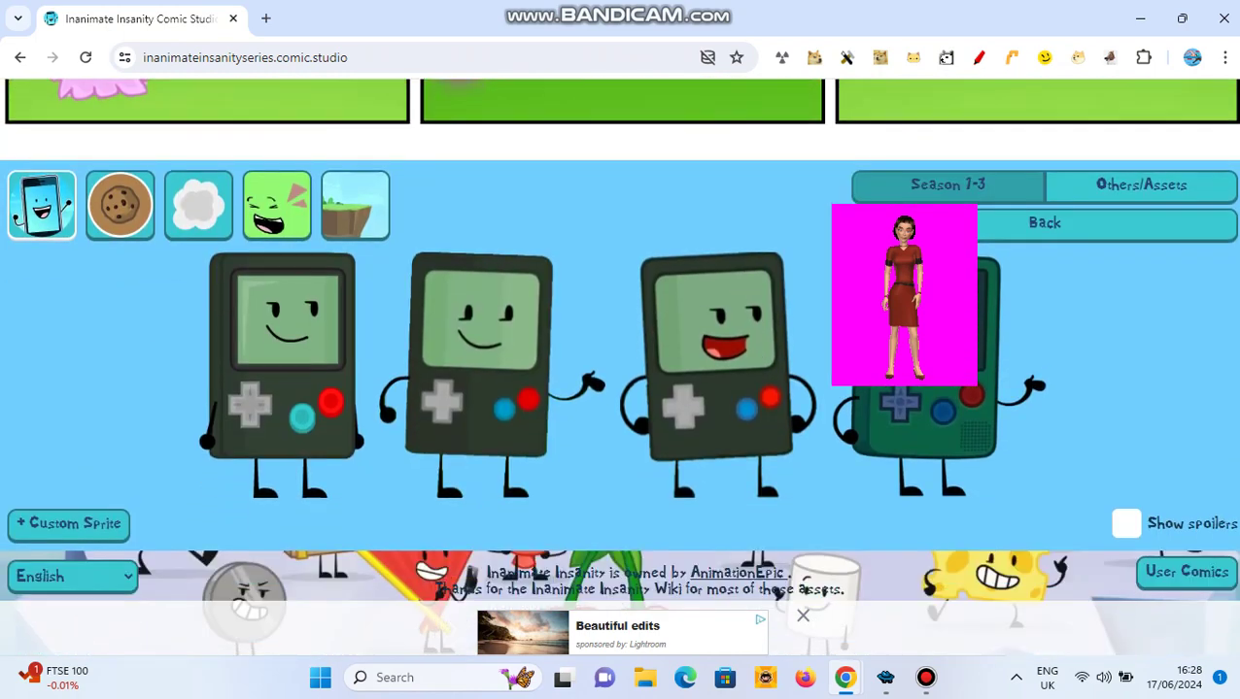
left_click(913, 223)
left_click(693, 307)
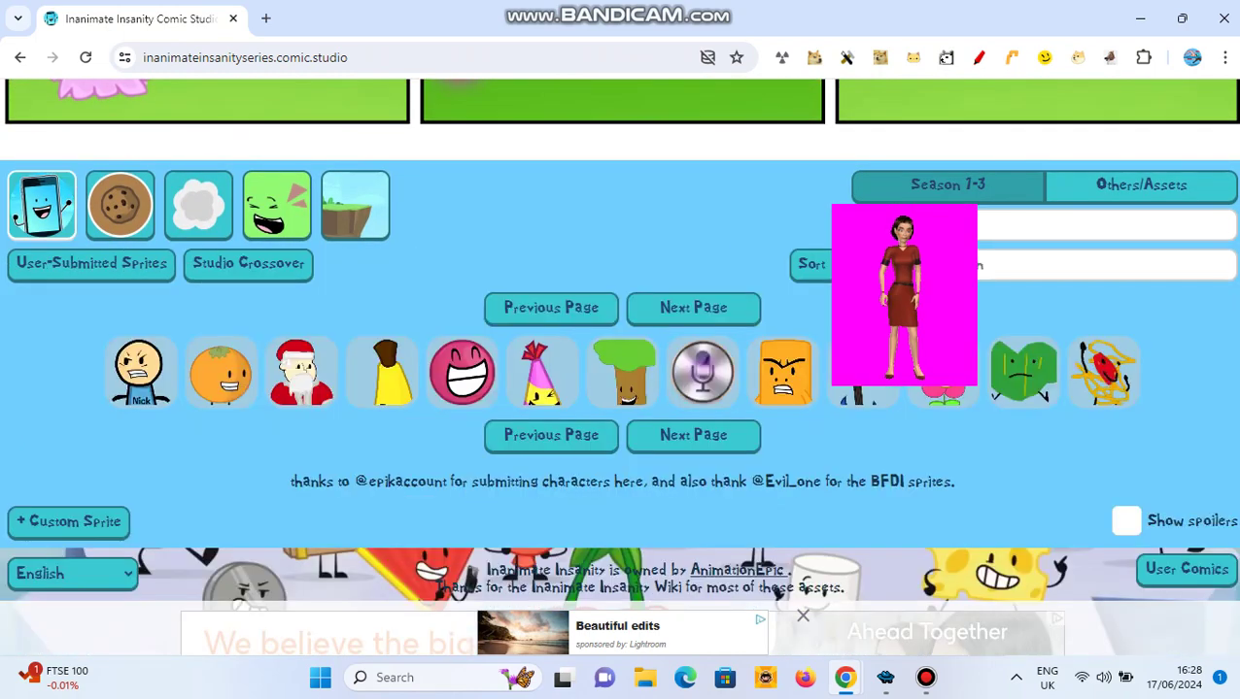
left_click(693, 307)
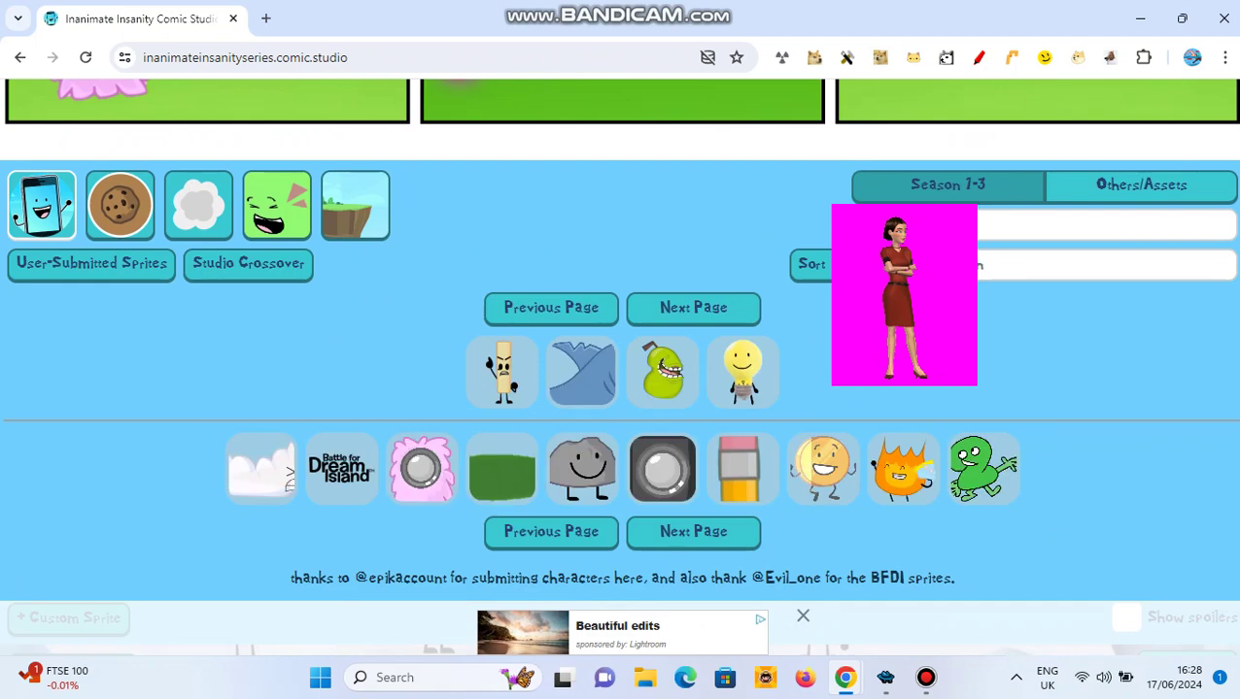
left_click(420, 469)
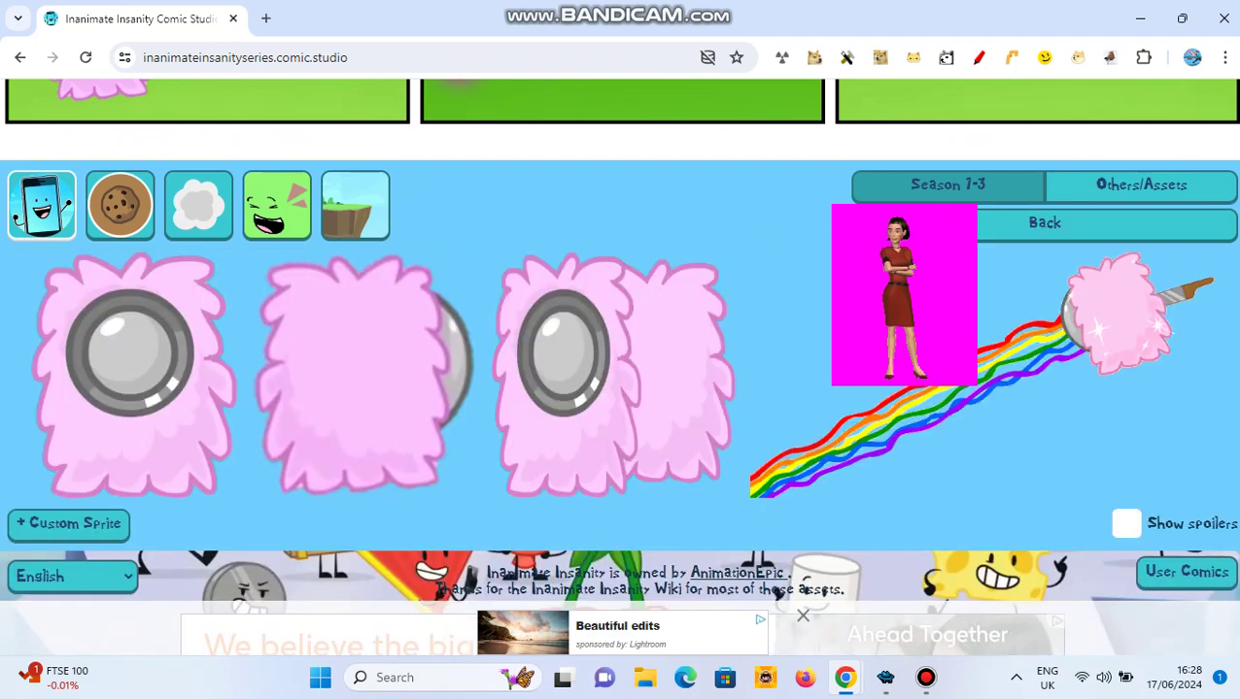
left_click(612, 374)
Step: Resize the Puffball and move it down-left in front of the GameBoy
scroll(621, 301, "up", 5)
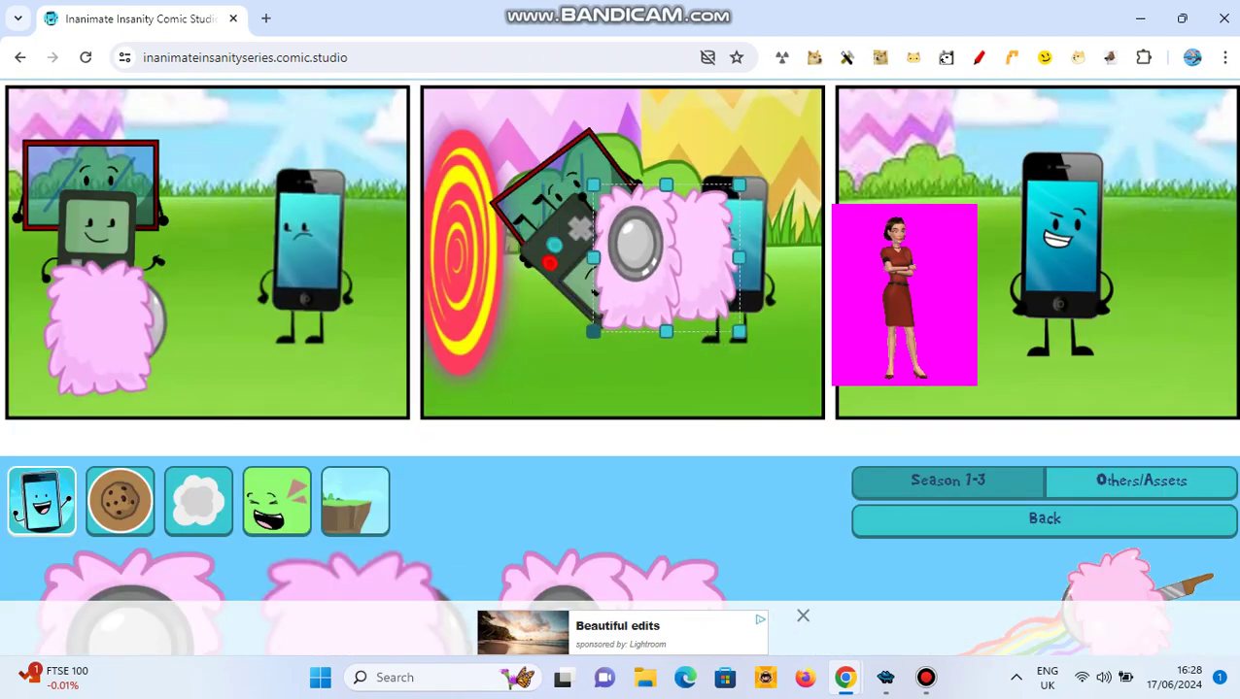
scroll(622, 301, "up", 5)
scroll(622, 389, "down", 2)
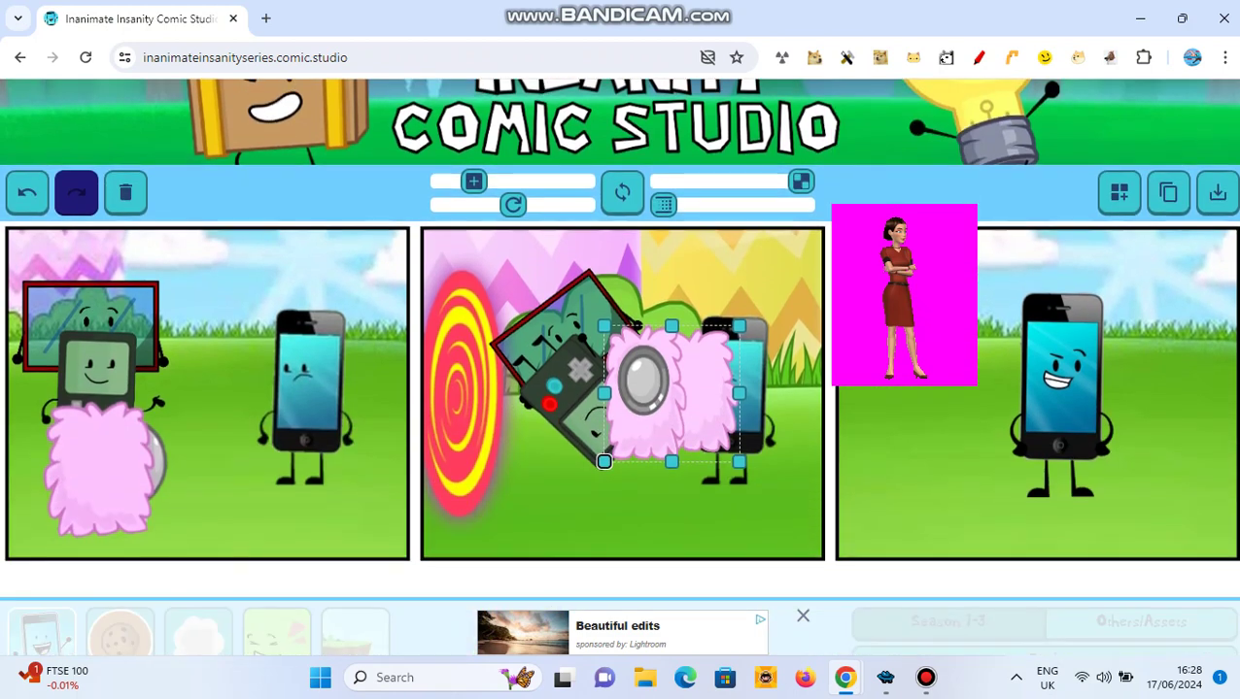
left_click_drag(513, 204, 445, 204)
mouse_move(670, 393)
left_mouse_down()
mouse_move(612, 436)
mouse_move(563, 442)
left_mouse_up()
Step: Switch the asset picker to the effects and symbols assets
scroll(622, 388, "down", 1)
scroll(622, 389, "down", 1)
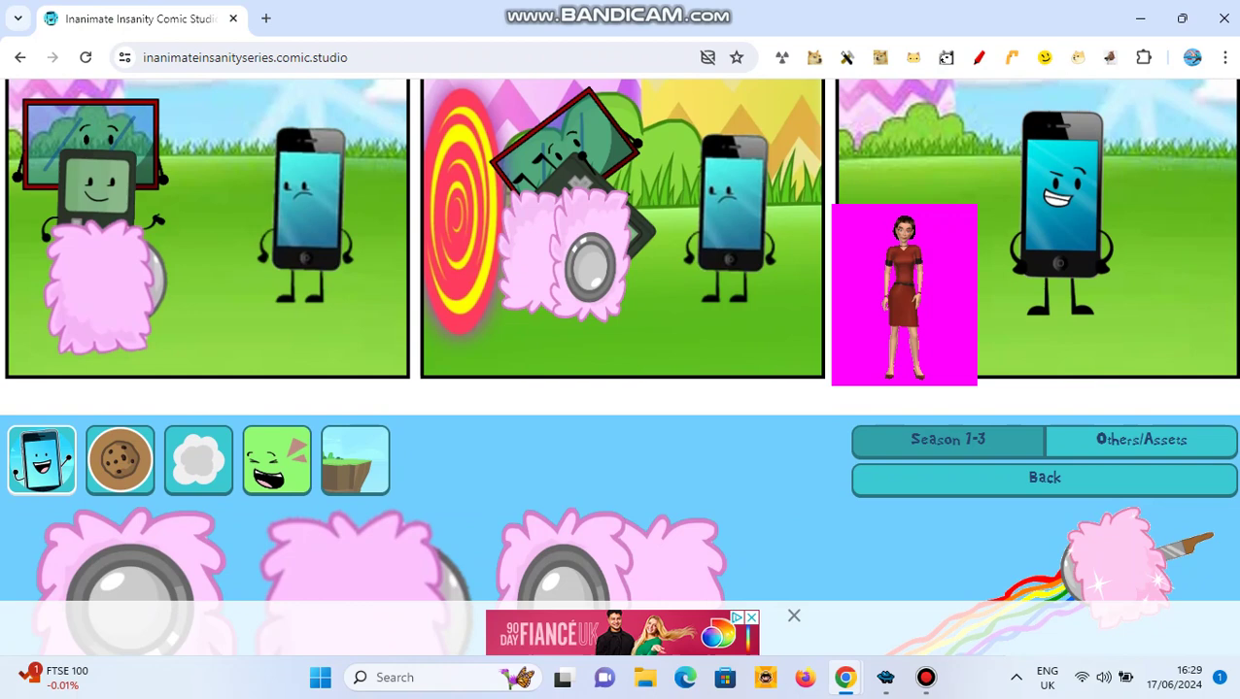
scroll(622, 388, "down", 1)
left_click(199, 314)
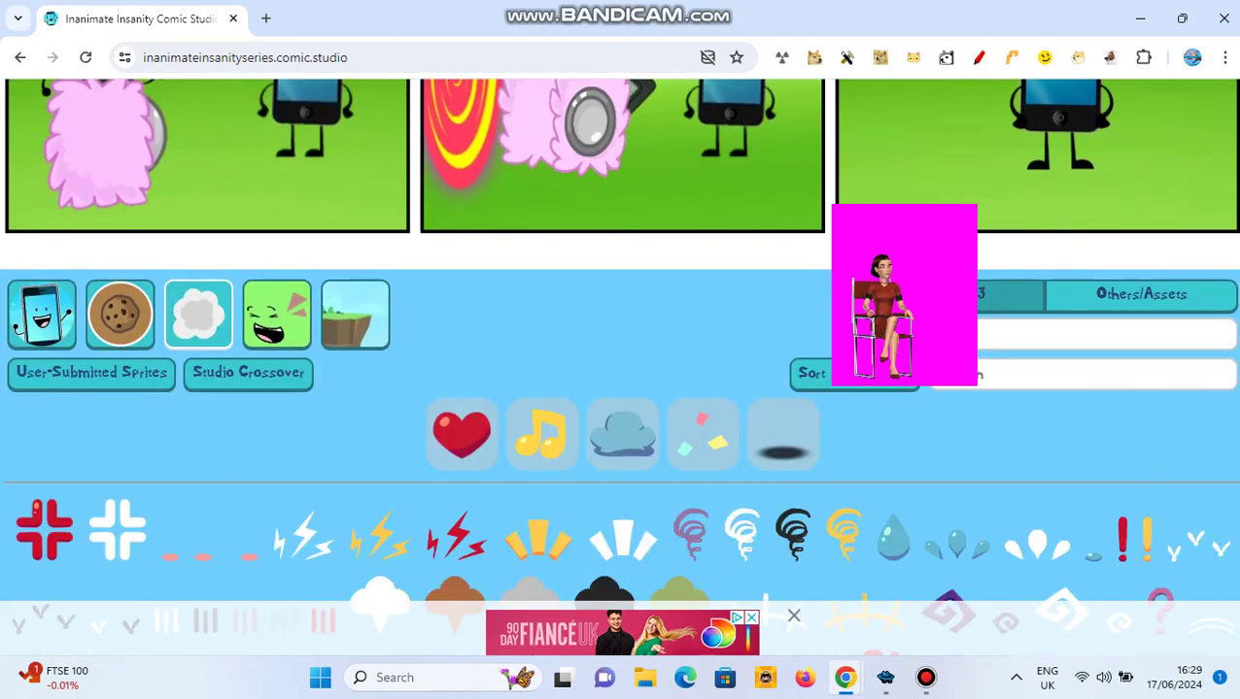
Step: Add a speech bubble above panel 1's phone reading 'Go back to your own object shows now!'
left_click(553, 429)
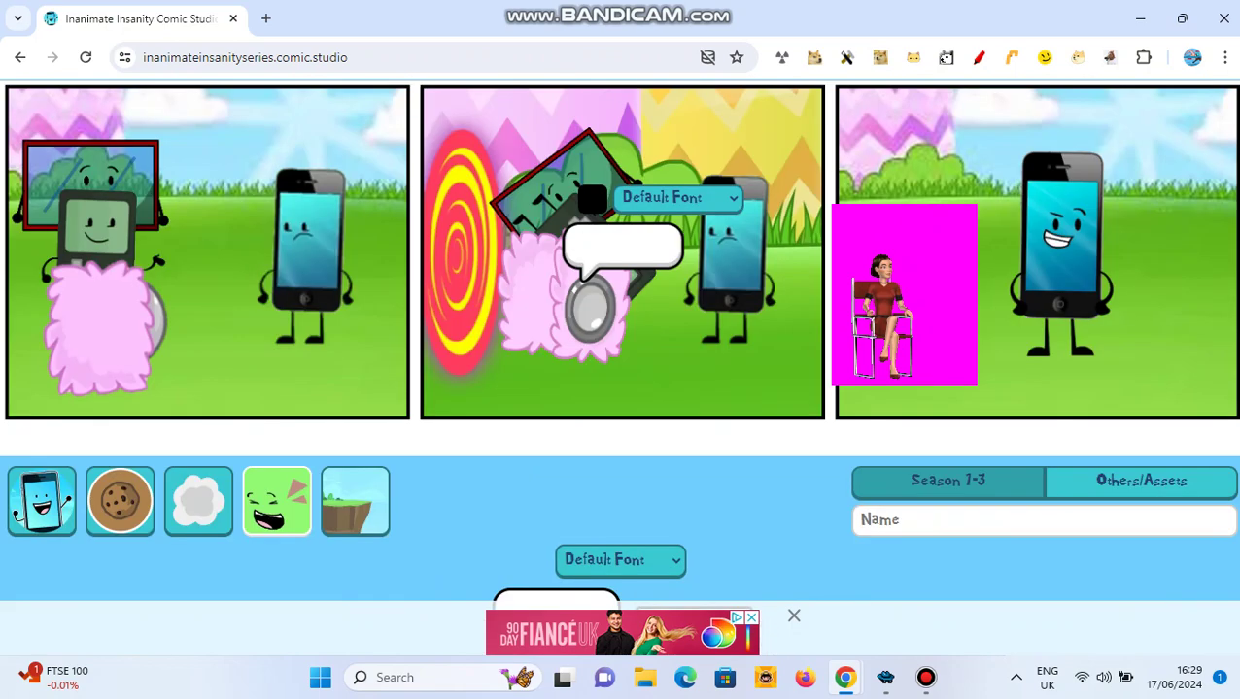
left_click(881, 267)
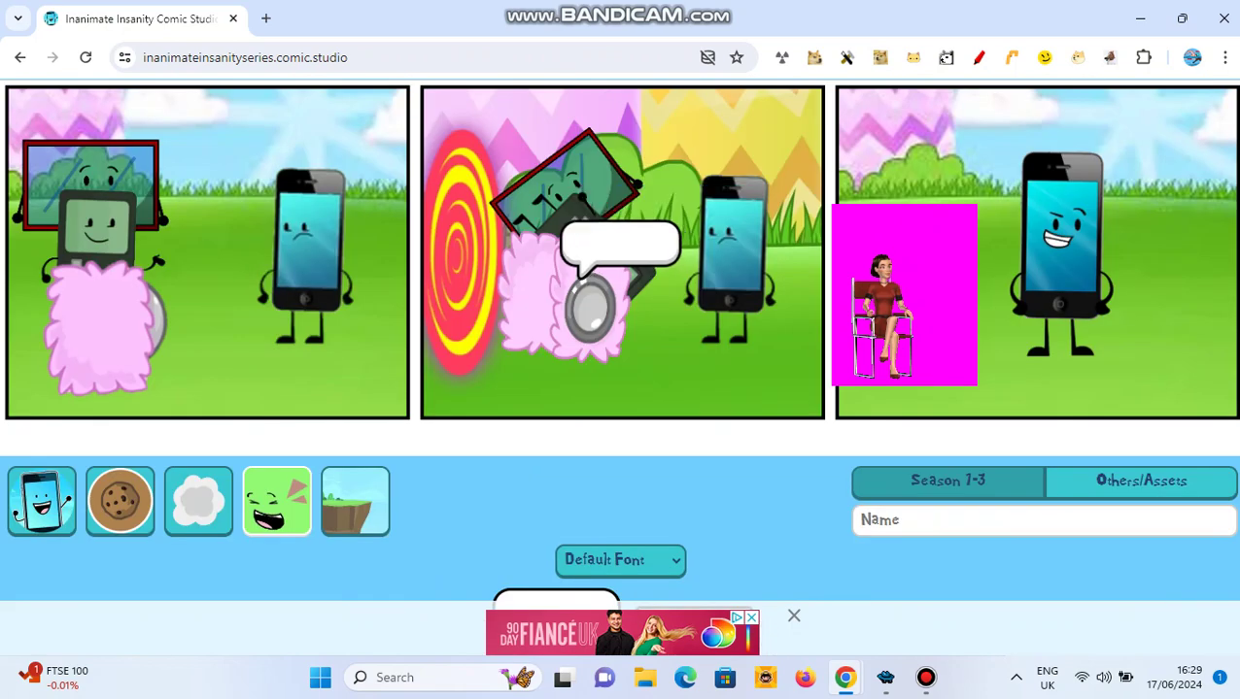
left_click_drag(622, 248, 317, 117)
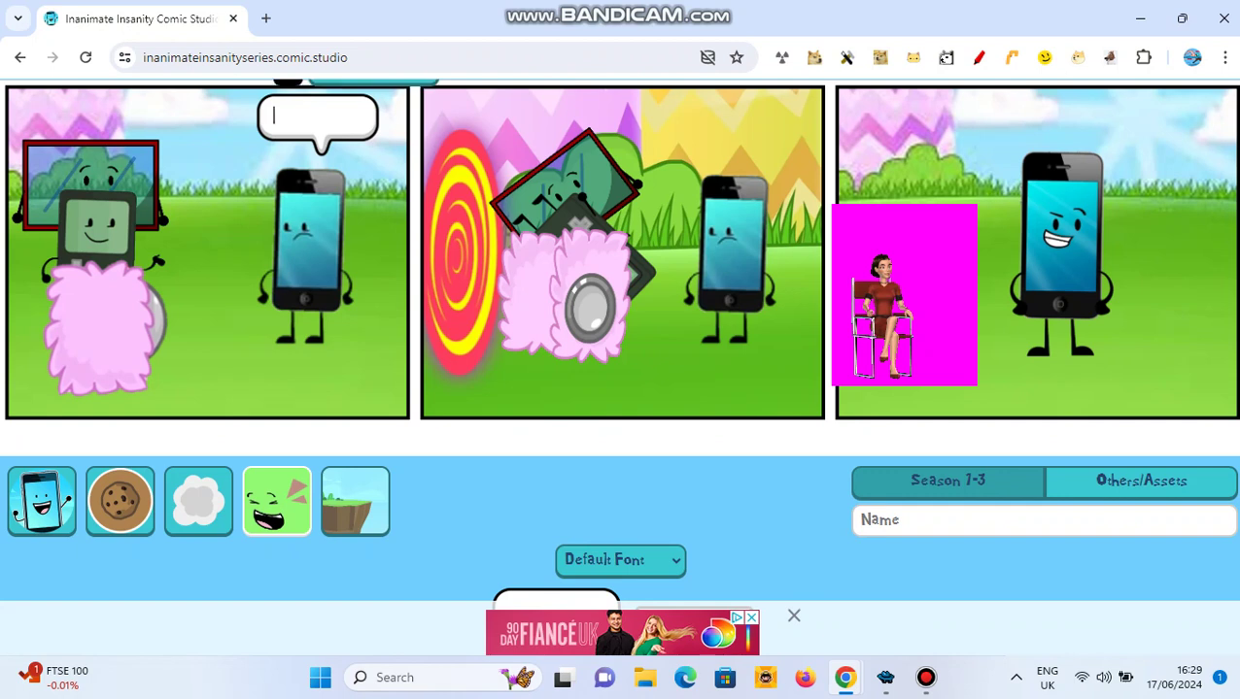
type("Go back to")
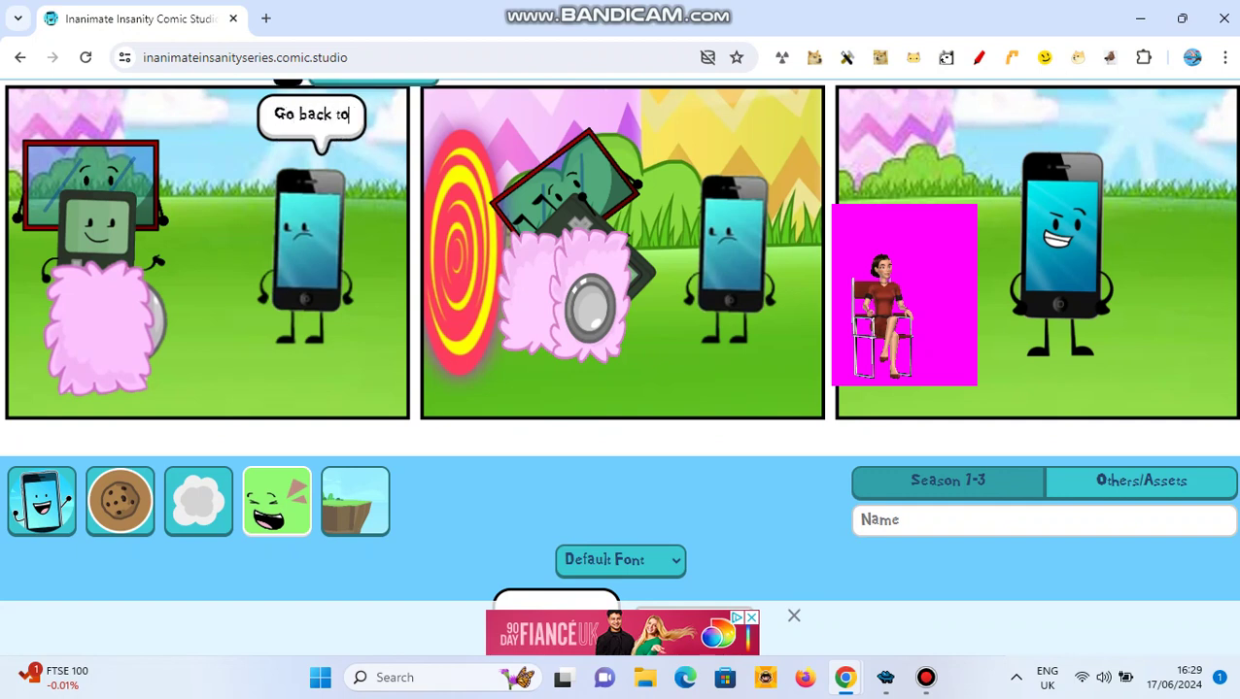
type(" your own object shows now!")
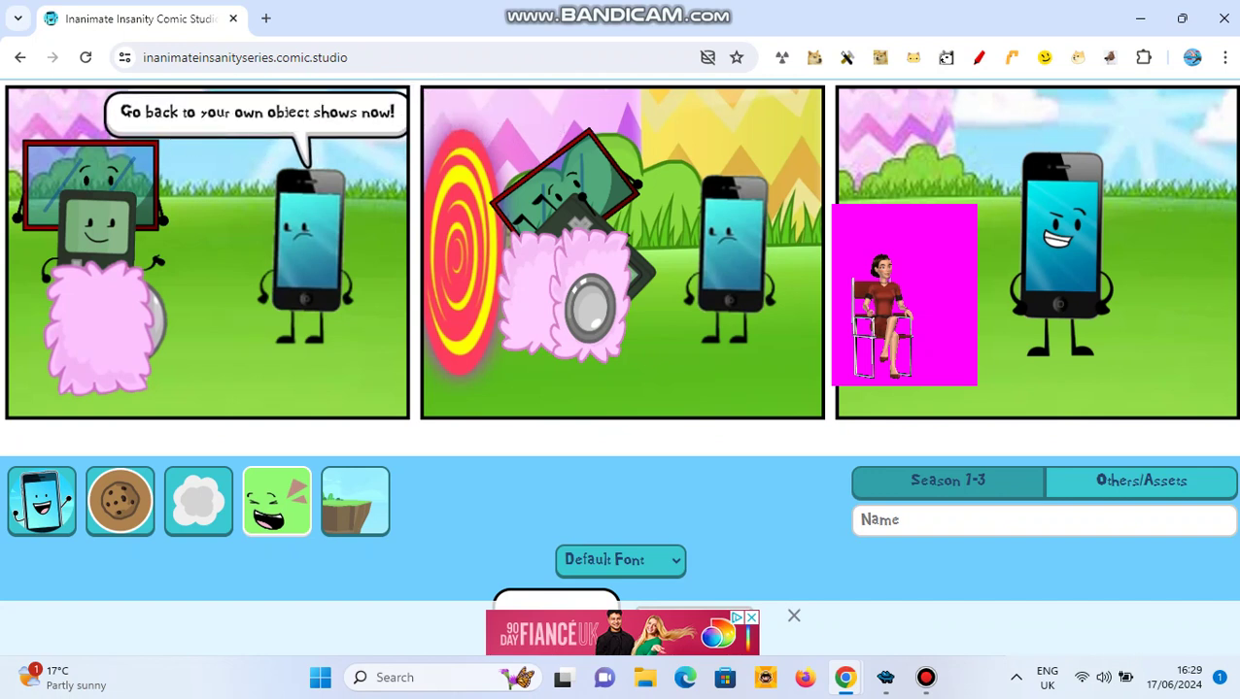
Step: Add a second speech bubble at the top of panel 3 reading 'Finnaly!'
scroll(620, 340, "down", 1)
left_click(555, 539)
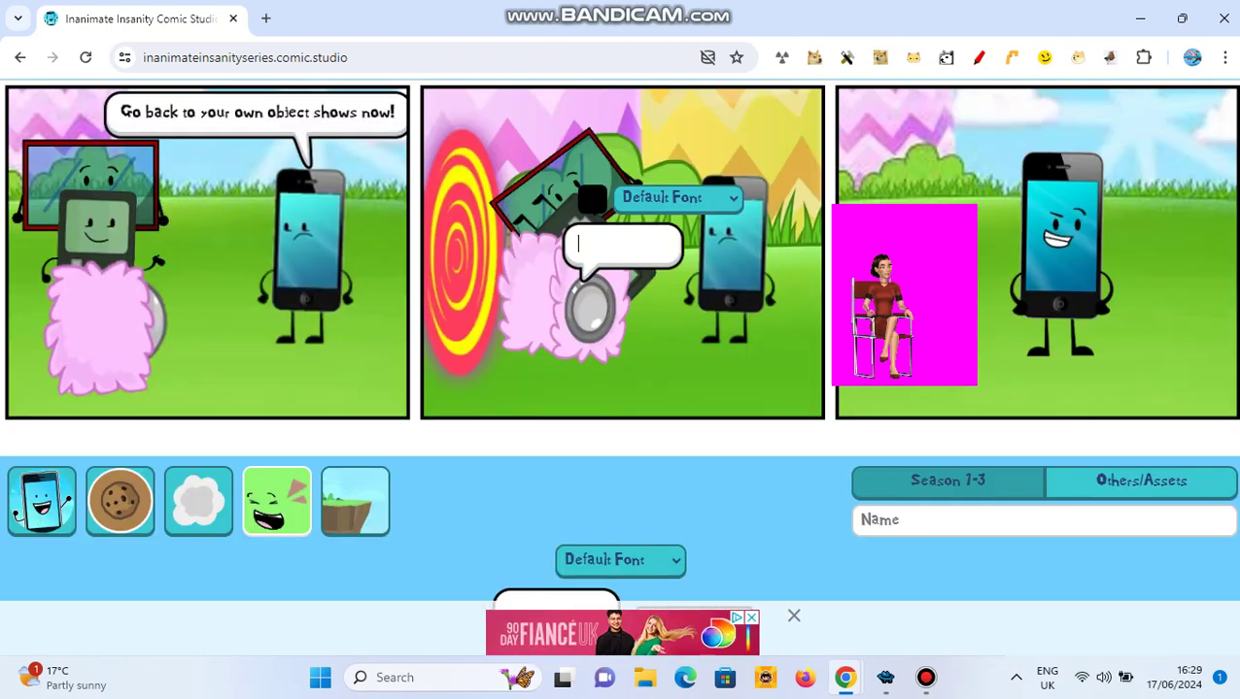
left_click_drag(621, 248, 1122, 115)
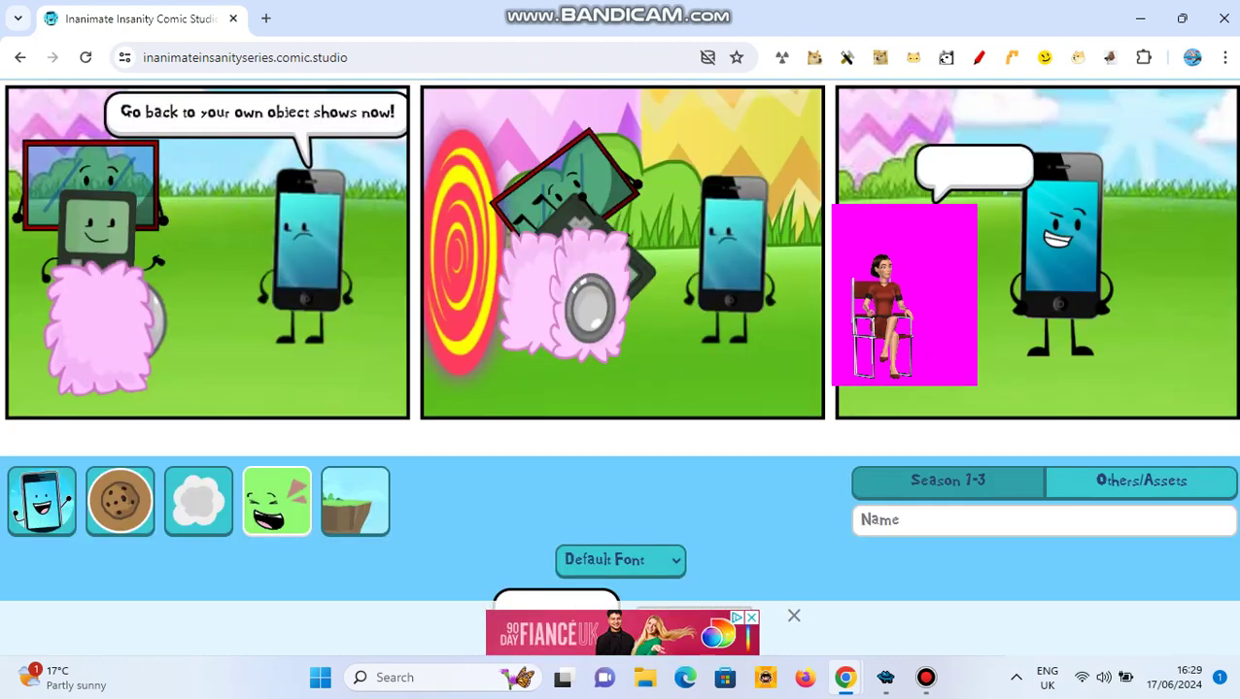
right_click(990, 117)
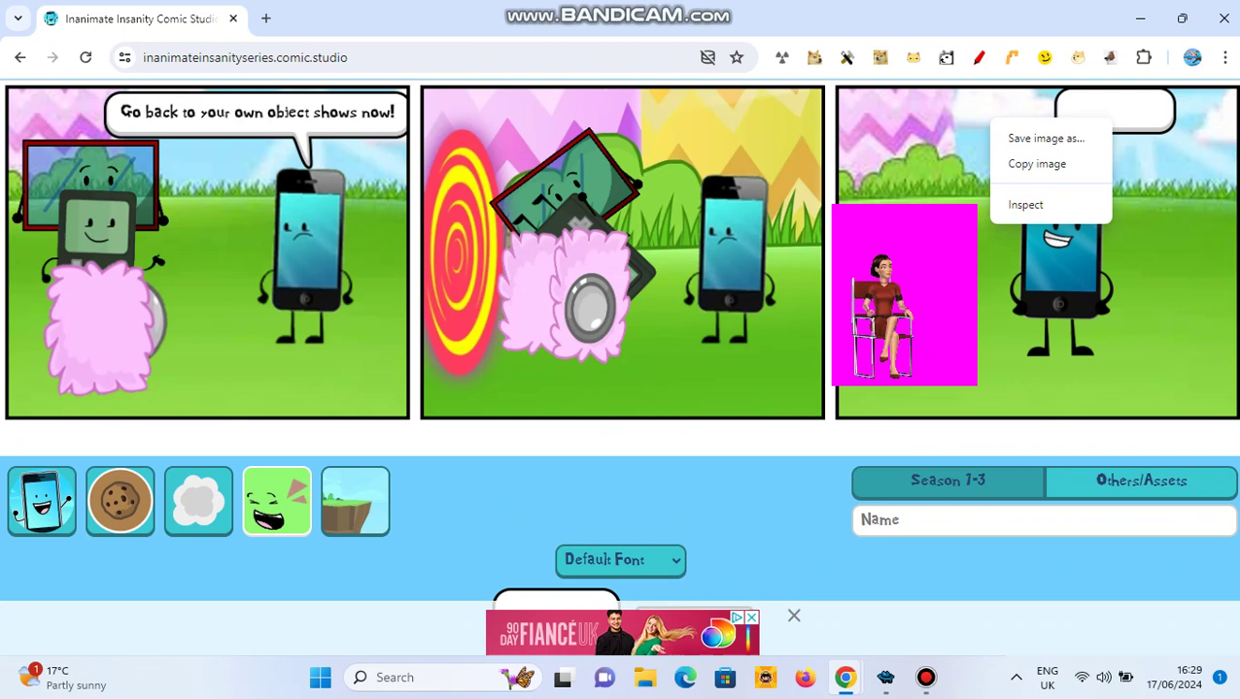
key("Escape")
type("Finnaly!")
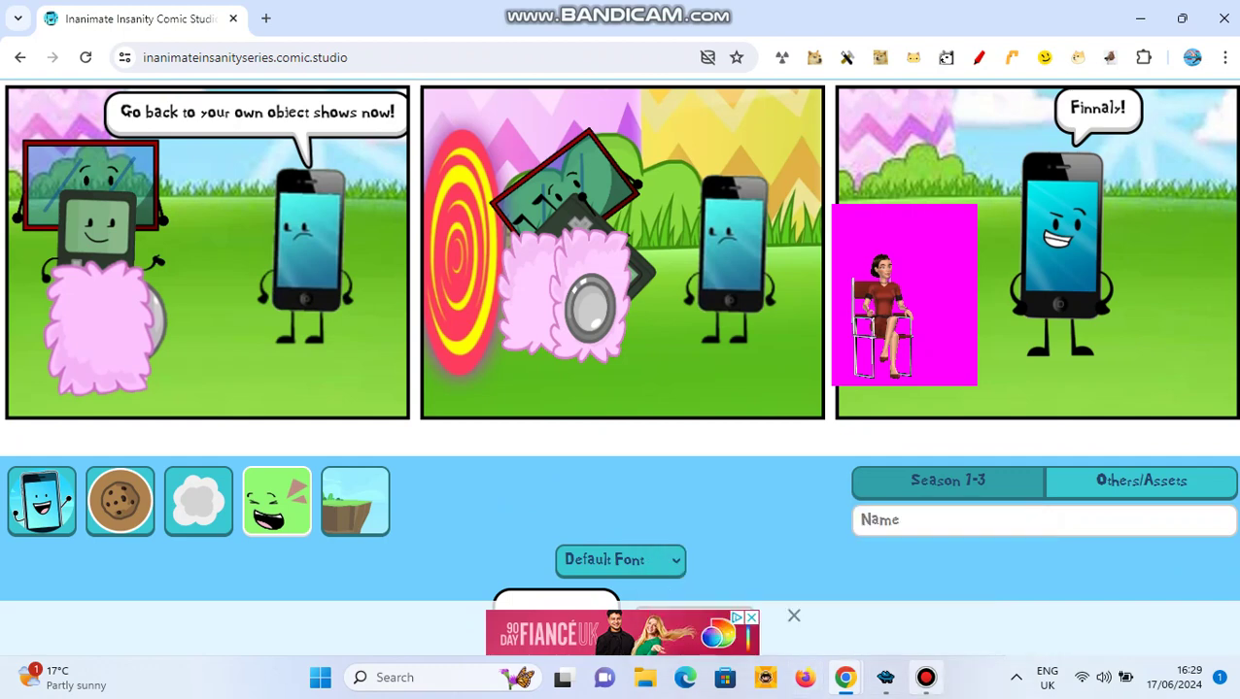
left_click(925, 677)
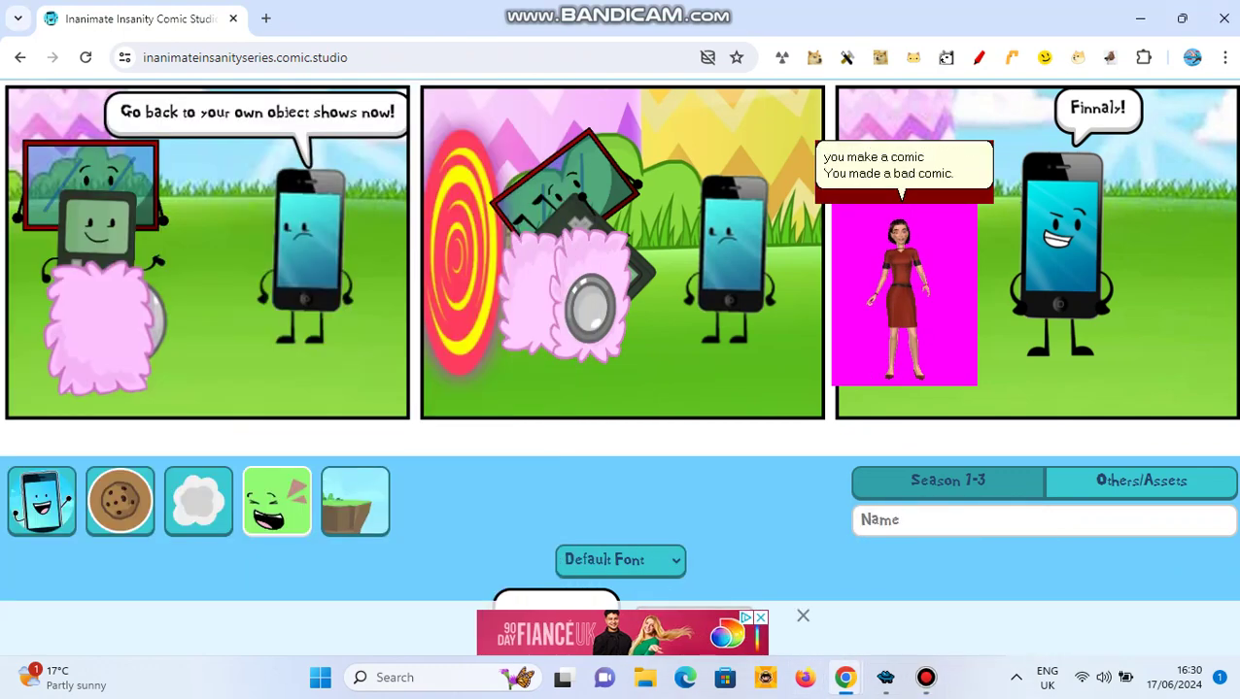
Step: Bring up the screen recorder window from the taskbar while switching to Kleki
left_click(925, 677)
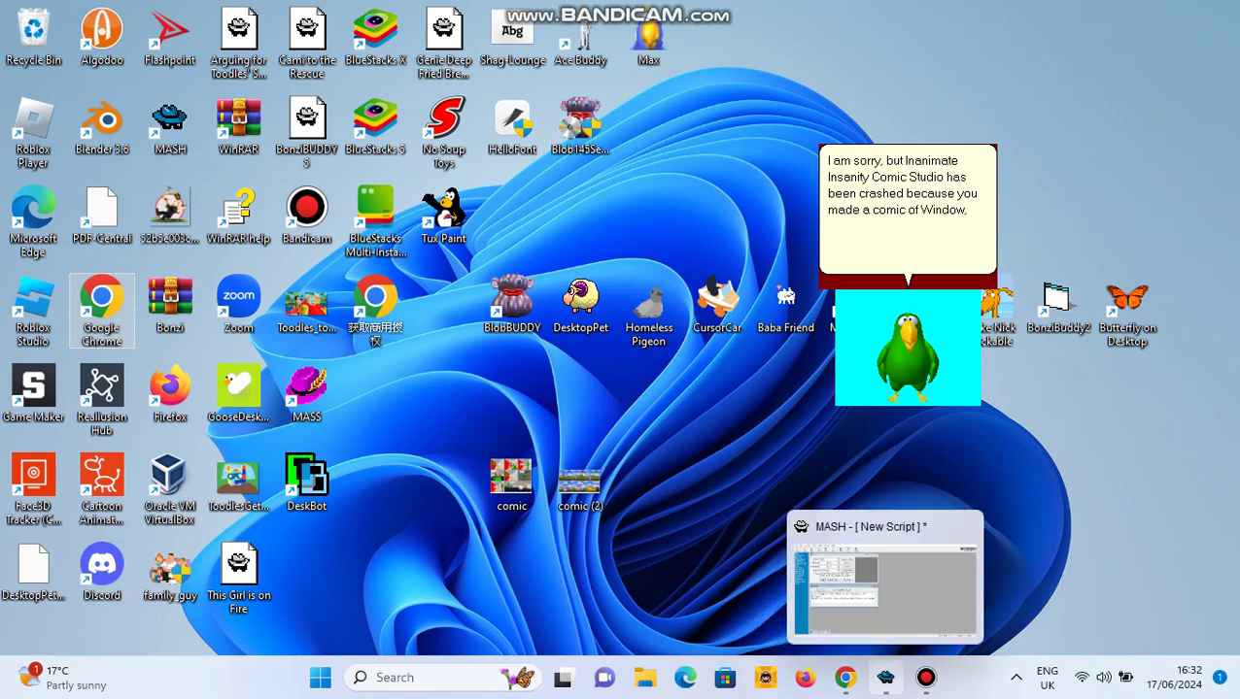
left_click(924, 677)
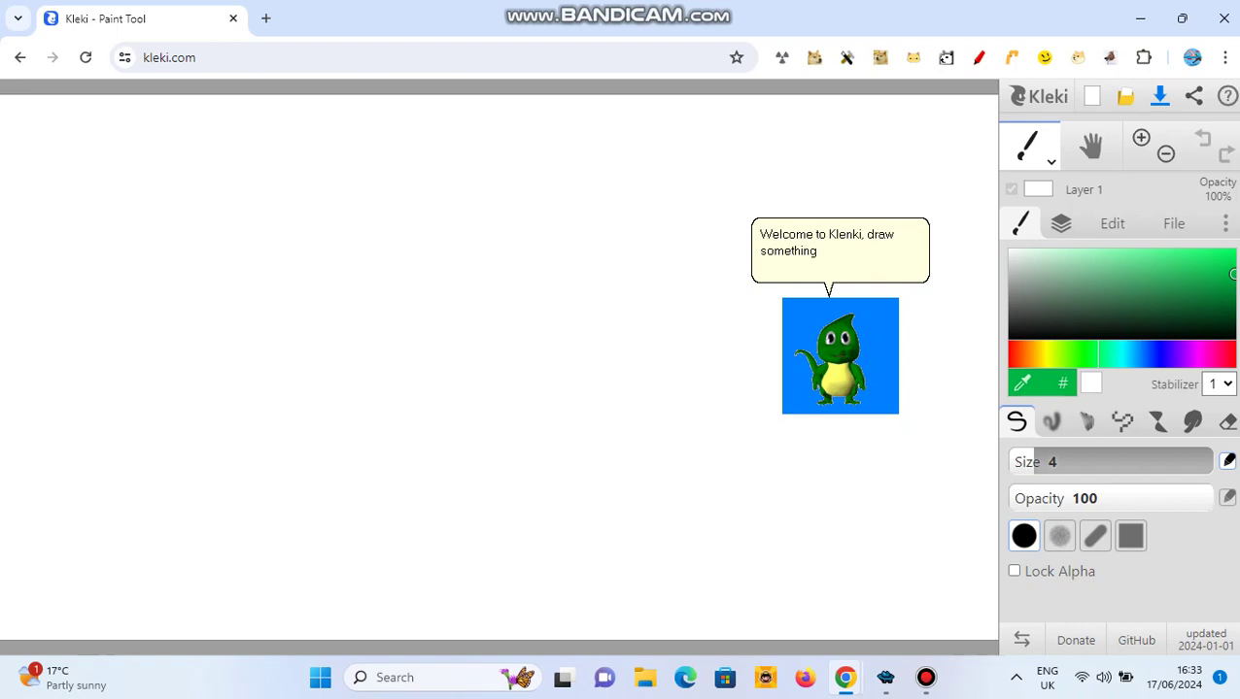
Step: With a larger brush, paint the dinosaur's body, two arms, two feet and a long curling tail
key("bracketright")
key("bracketright")
key("bracketright")
key("bracketright")
key("bracketright")
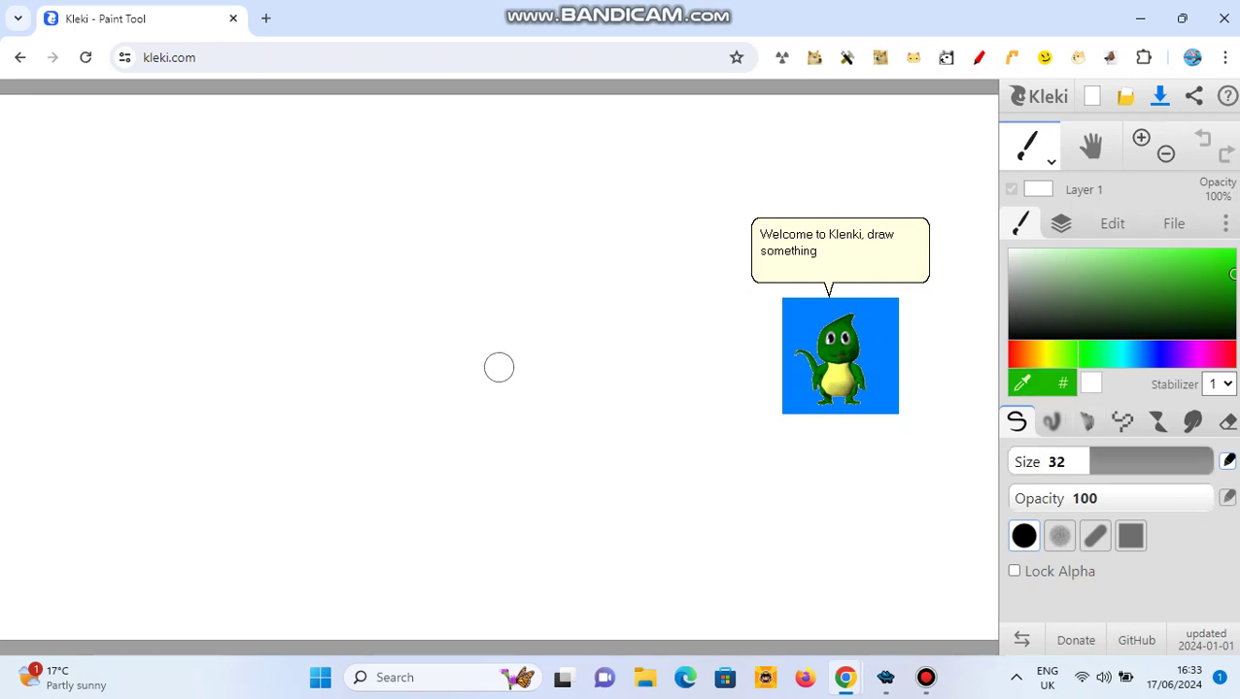
mouse_move(451, 197)
left_mouse_down()
mouse_move(409, 296)
mouse_move(490, 323)
mouse_move(442, 281)
mouse_move(448, 313)
mouse_move(481, 296)
mouse_move(473, 257)
mouse_move(396, 370)
mouse_move(374, 503)
mouse_move(421, 525)
mouse_move(501, 337)
mouse_move(409, 385)
mouse_move(406, 508)
mouse_move(484, 365)
mouse_move(427, 486)
mouse_move(452, 486)
mouse_move(452, 442)
mouse_move(450, 483)
mouse_move(468, 430)
left_mouse_up()
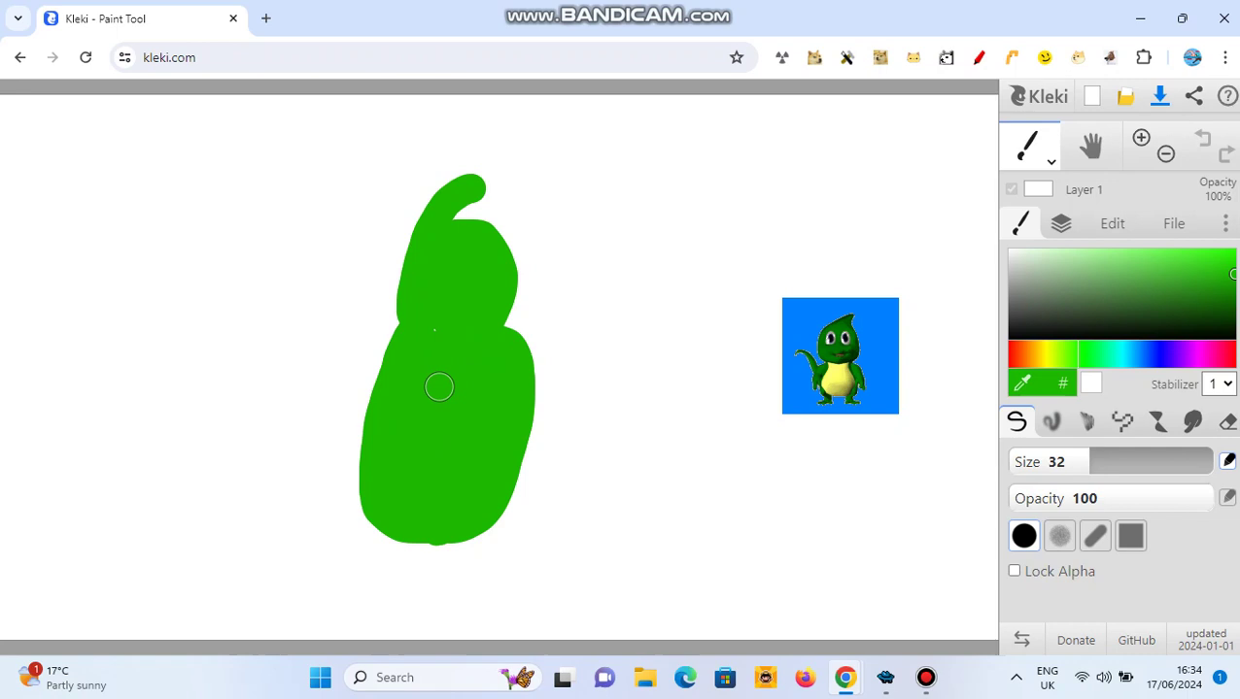
mouse_move(429, 321)
left_mouse_down()
mouse_move(346, 382)
mouse_move(310, 429)
mouse_move(400, 357)
left_mouse_up()
left_click_drag(492, 355, 547, 443)
left_click_drag(547, 443, 504, 410)
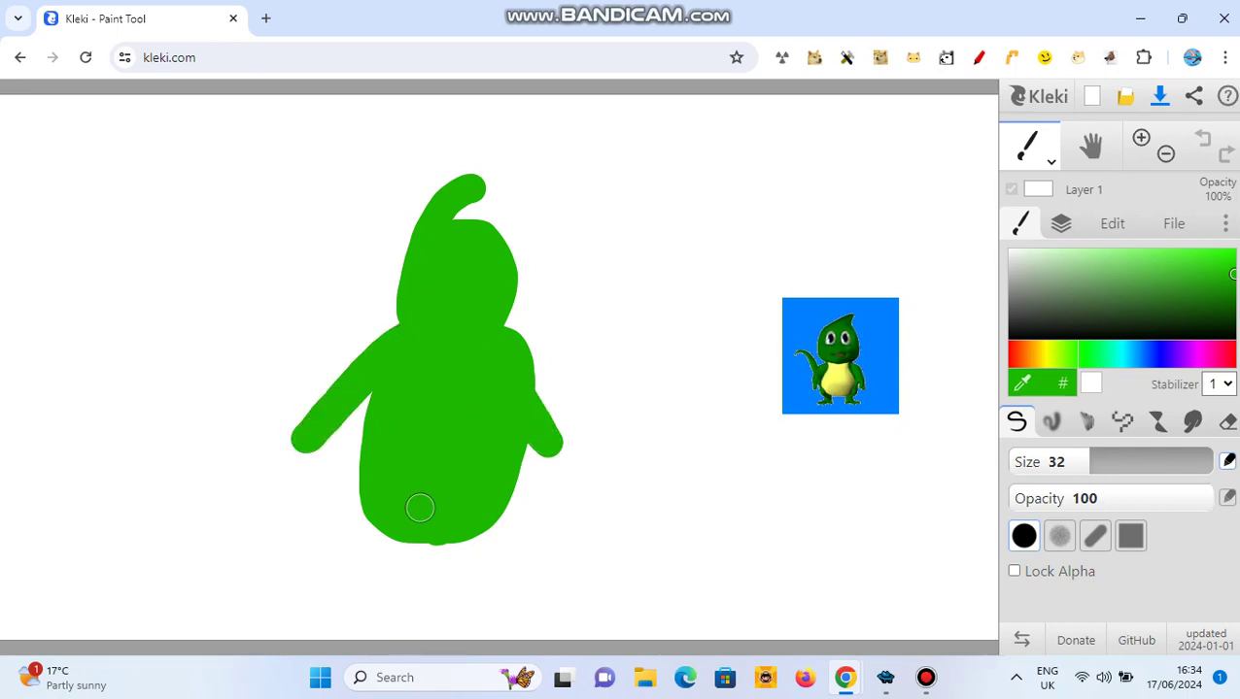
left_click_drag(406, 540, 343, 576)
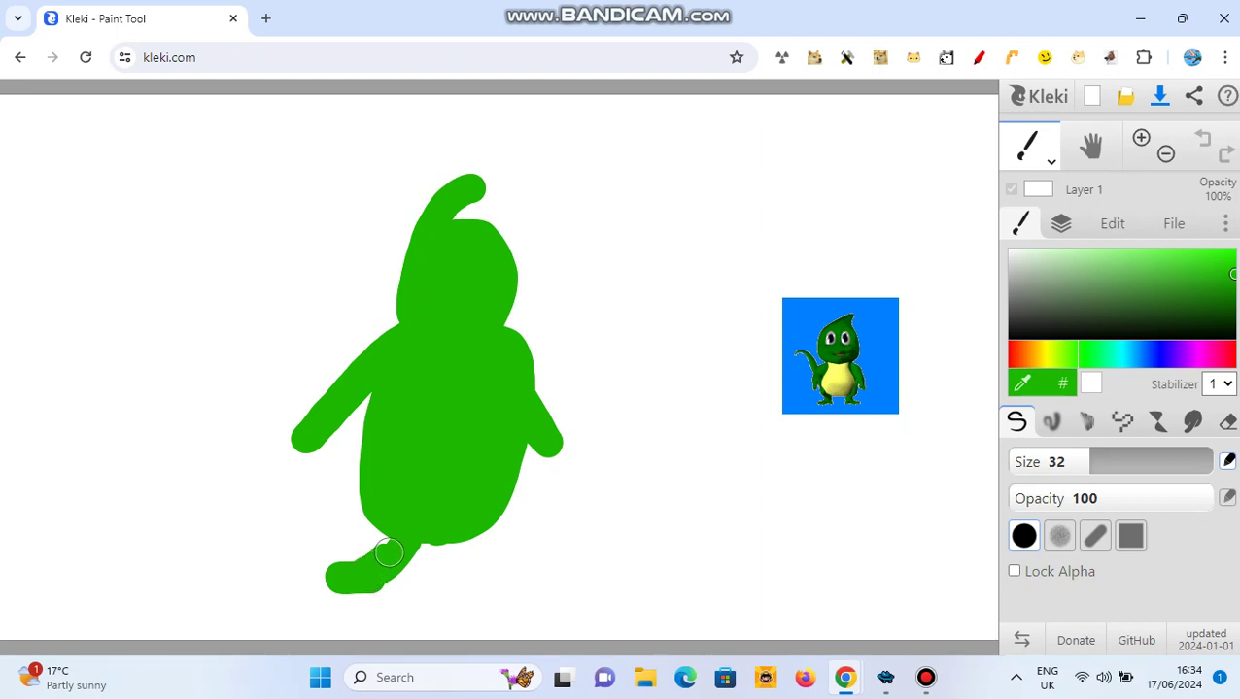
left_click_drag(467, 546, 495, 594)
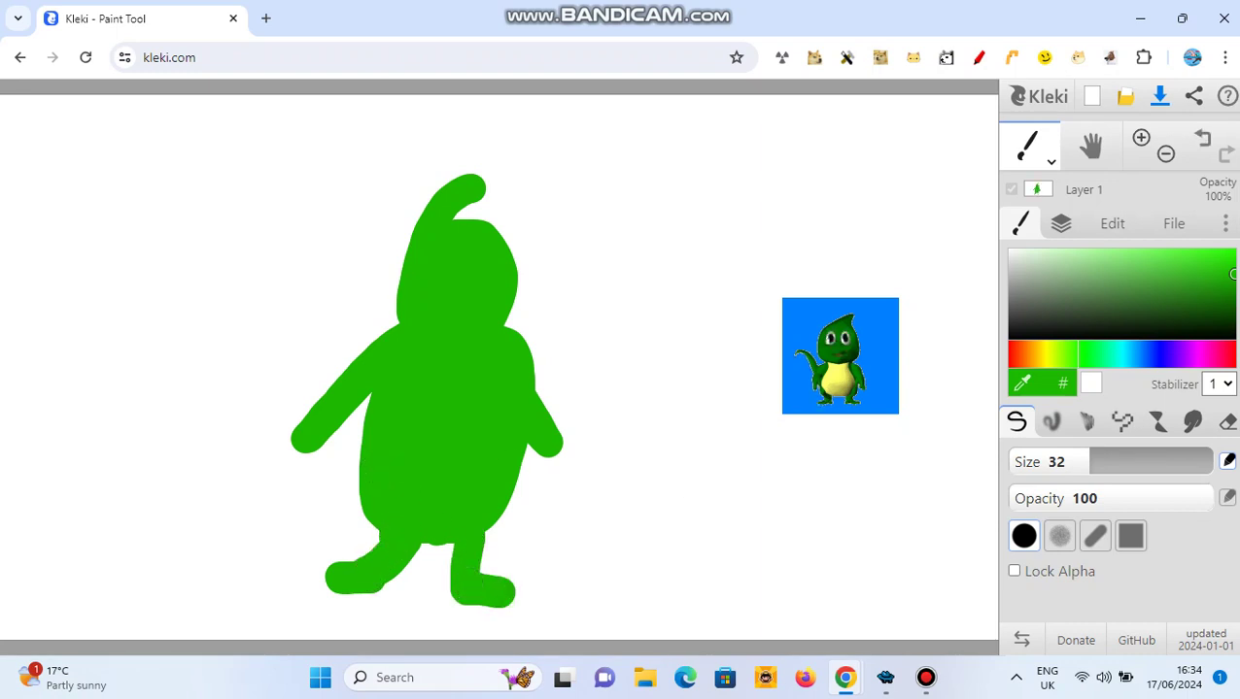
mouse_move(364, 464)
left_mouse_down()
mouse_move(300, 509)
mouse_move(215, 393)
mouse_move(227, 355)
mouse_move(244, 348)
left_mouse_up()
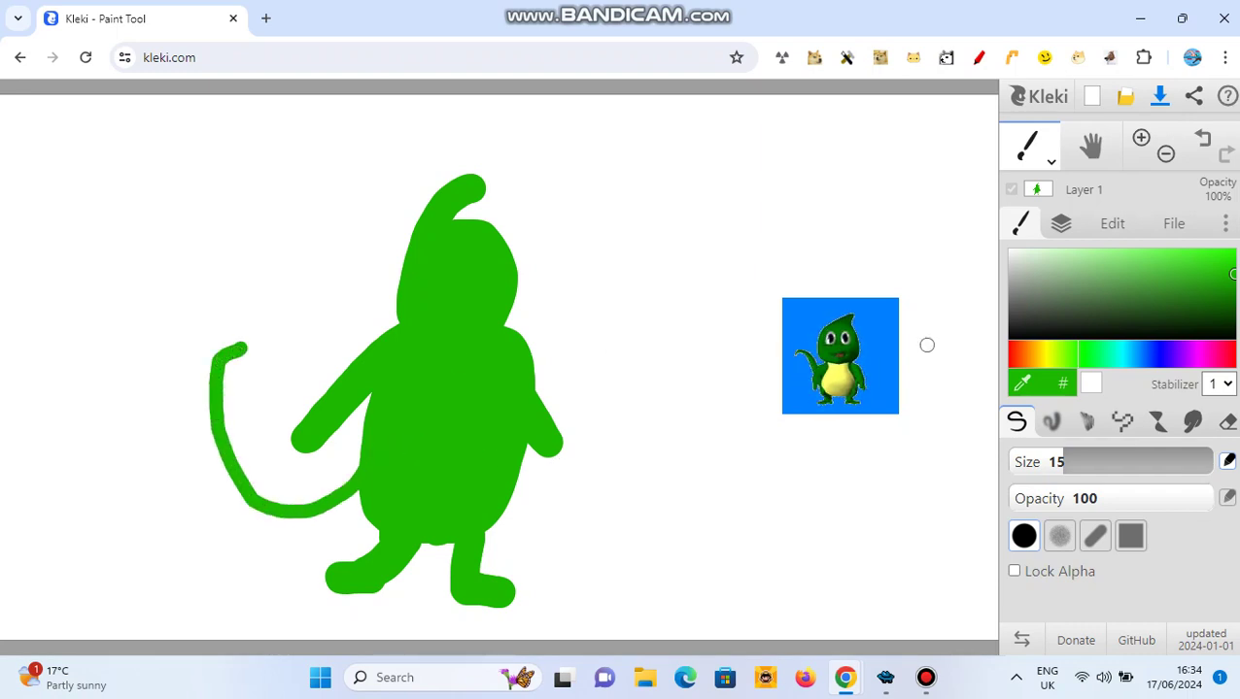
Step: Pick yellow-green as the paint colour and enlarge the brush
left_click_drag(1232, 275, 1232, 252)
left_click_drag(1076, 353, 1050, 353)
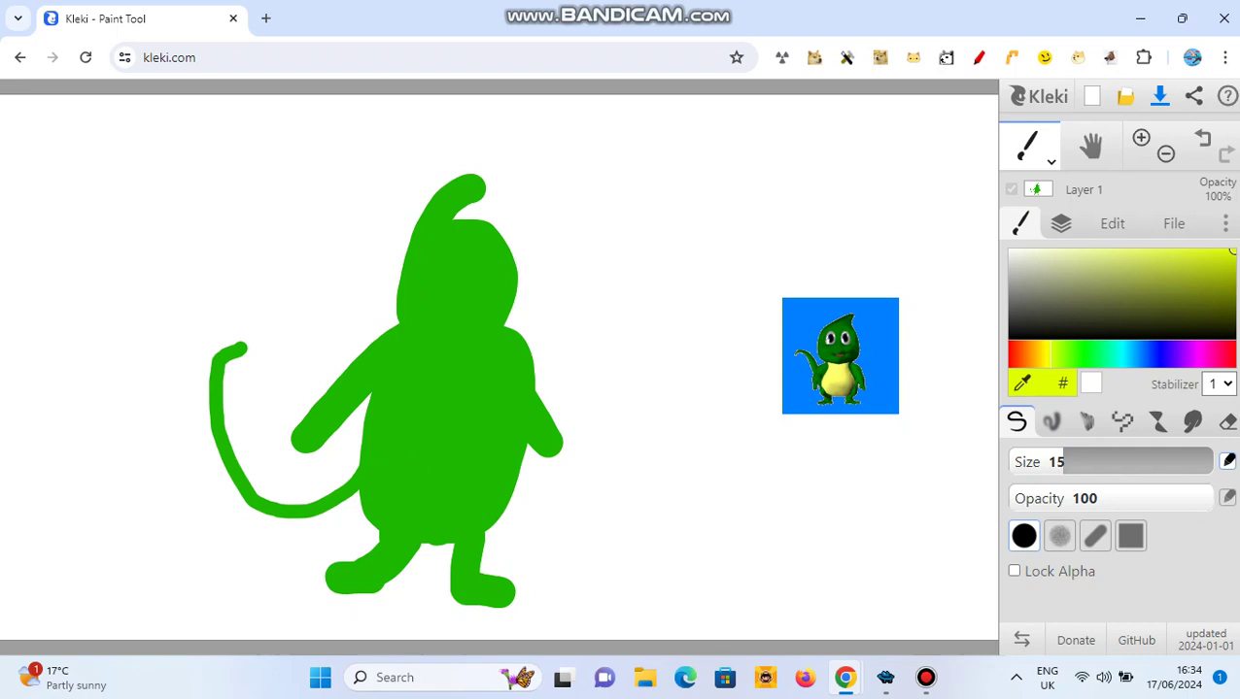
key("bracketright")
key("bracketright")
key("bracketright")
key("bracketright")
key("bracketright")
key("bracketright")
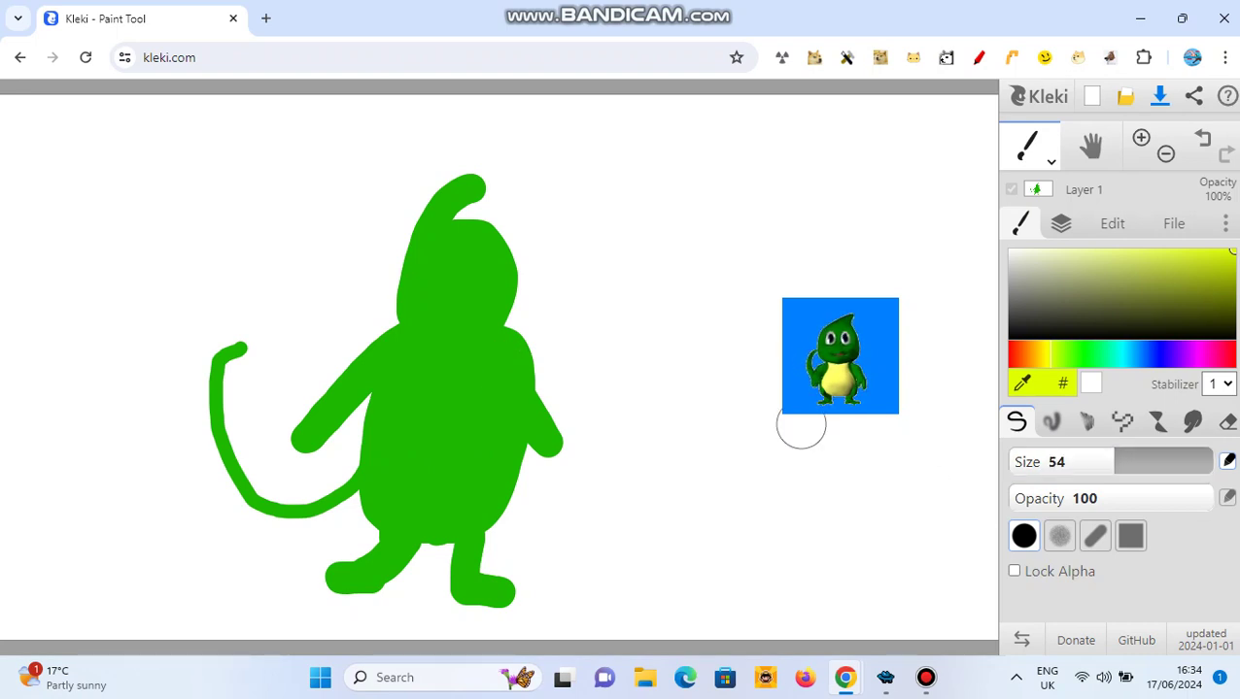
Step: Paint a yellow-green belly, then a white eye with a half-size brush
mouse_move(444, 348)
left_mouse_down()
mouse_move(434, 500)
mouse_move(484, 420)
mouse_move(451, 352)
mouse_move(451, 395)
mouse_move(462, 374)
left_mouse_up()
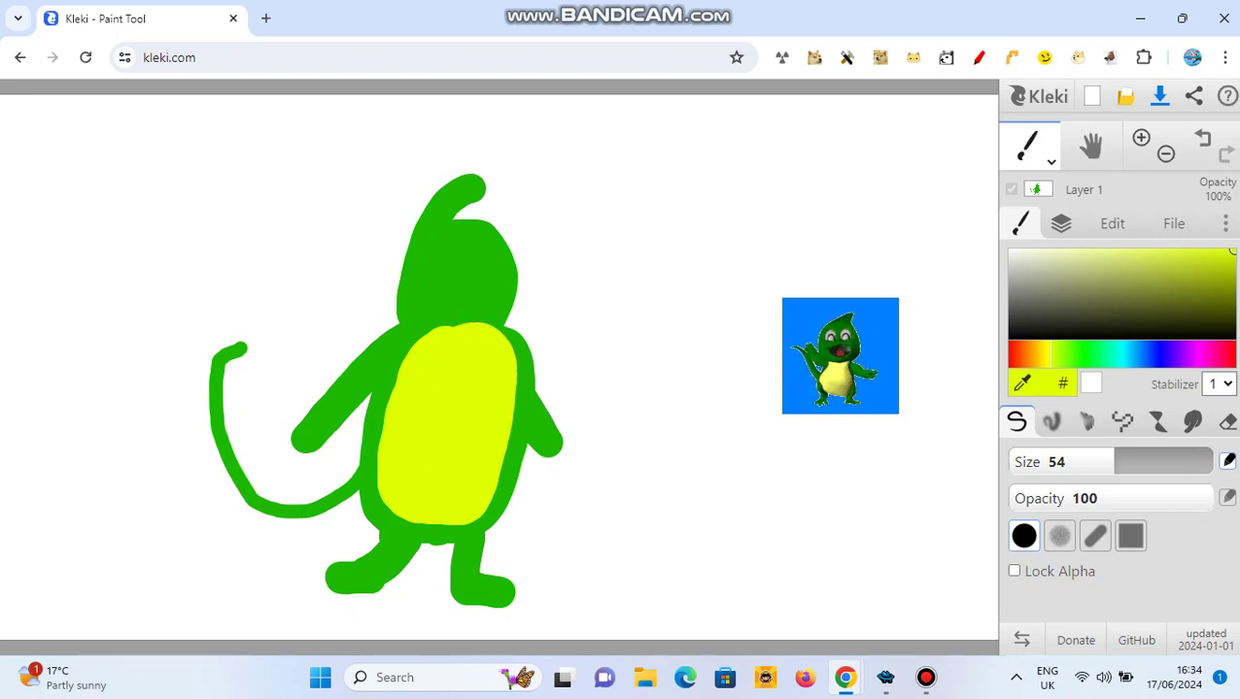
left_click(1010, 251)
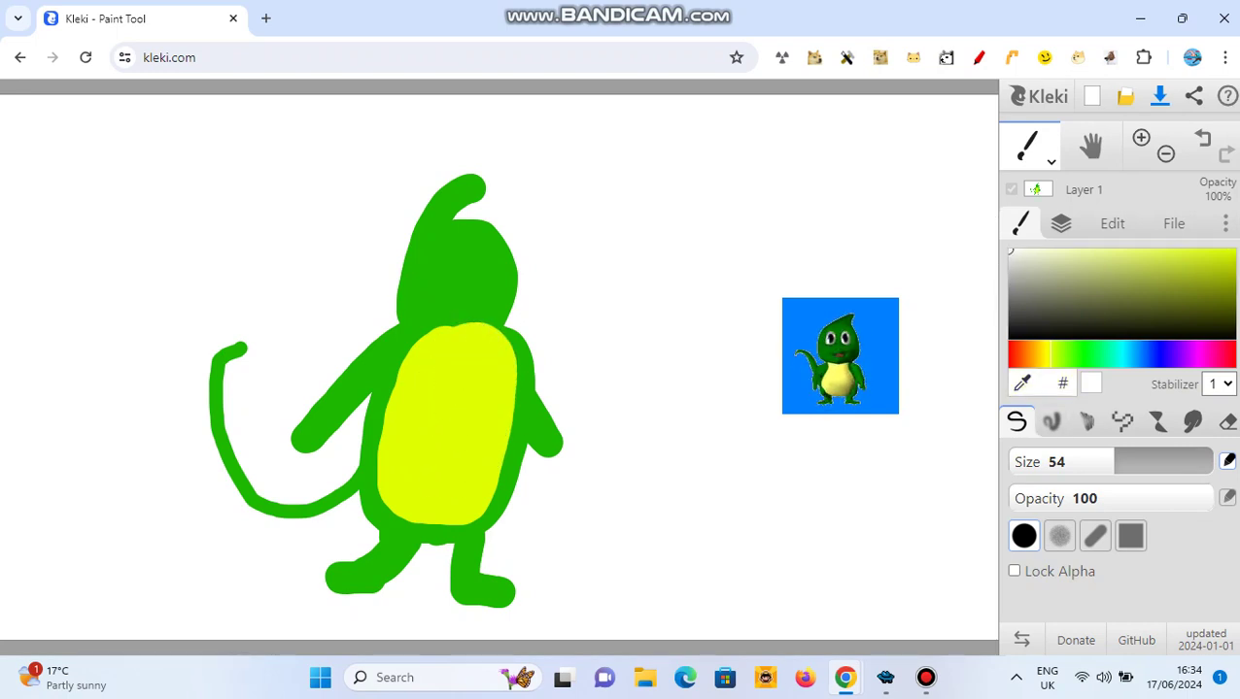
key("bracketleft")
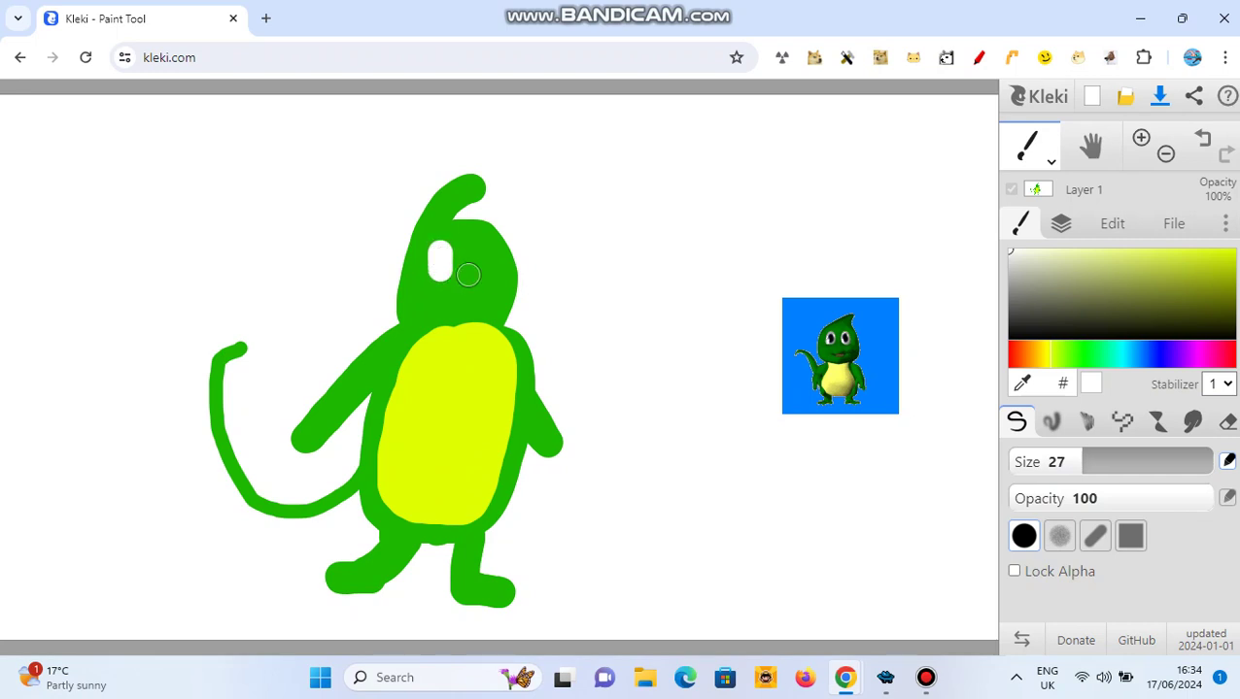
left_click_drag(473, 271, 472, 257)
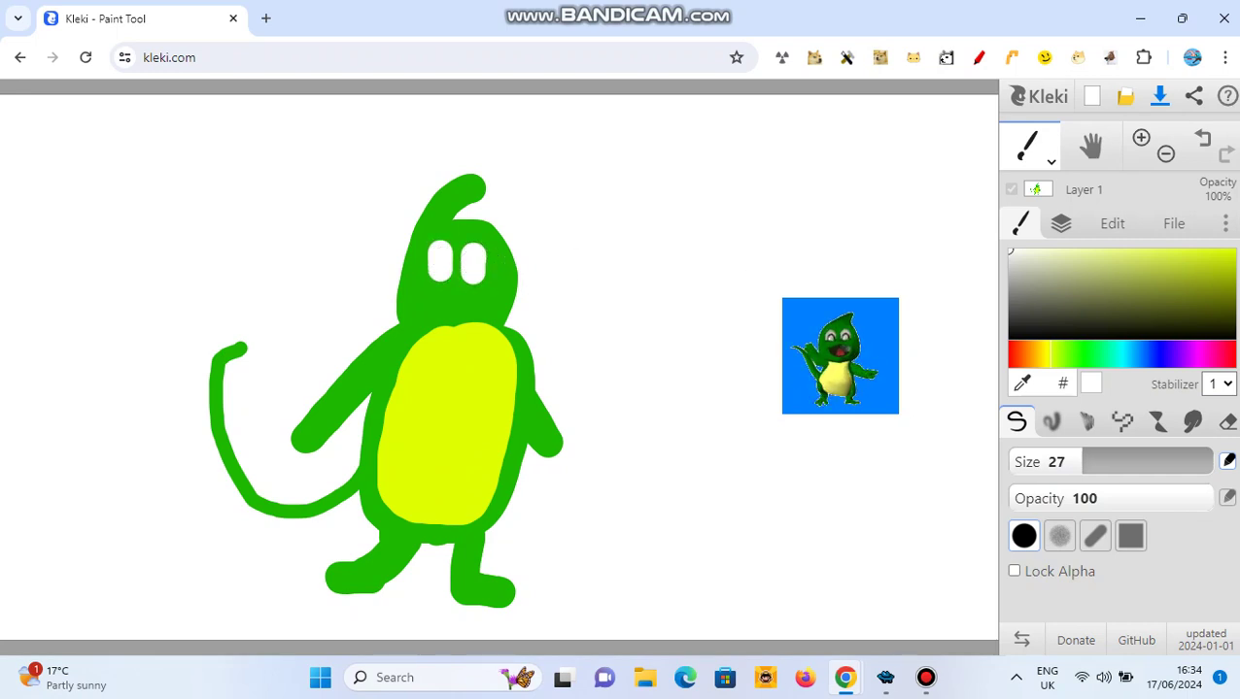
Step: Paint black pupils in the eyes and a red tongue on the mouth
left_click(1023, 317)
left_click_drag(1023, 316, 1009, 339)
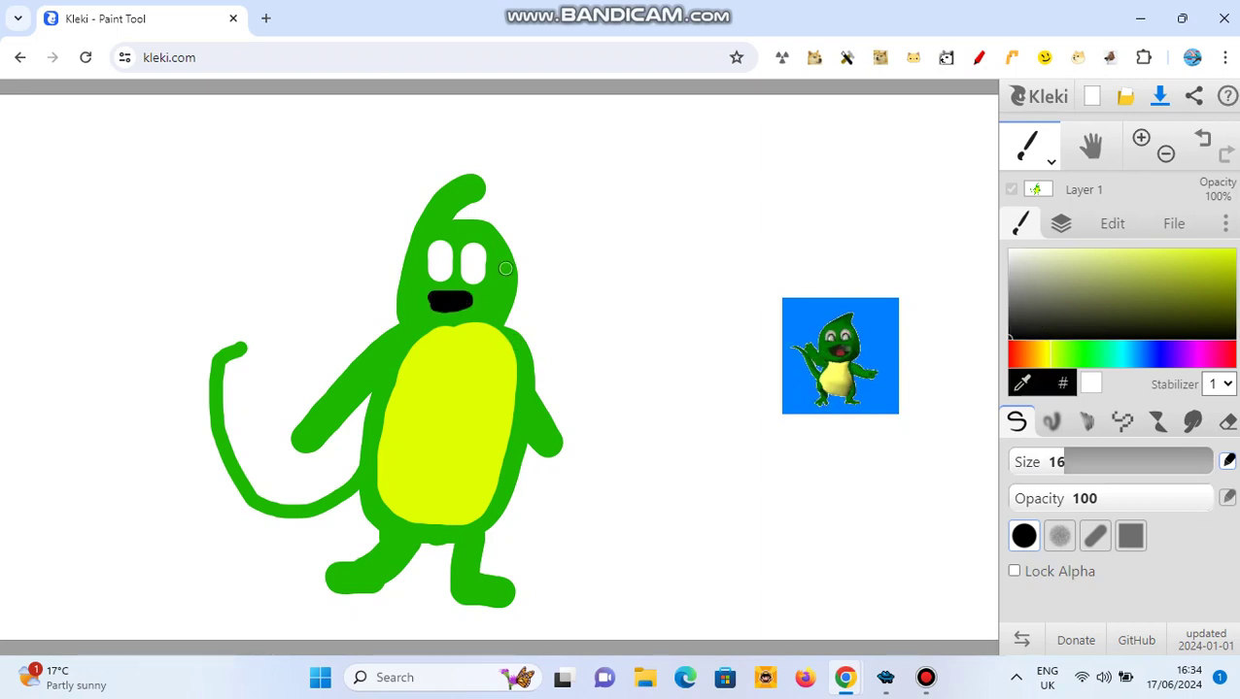
left_click_drag(476, 269, 476, 260)
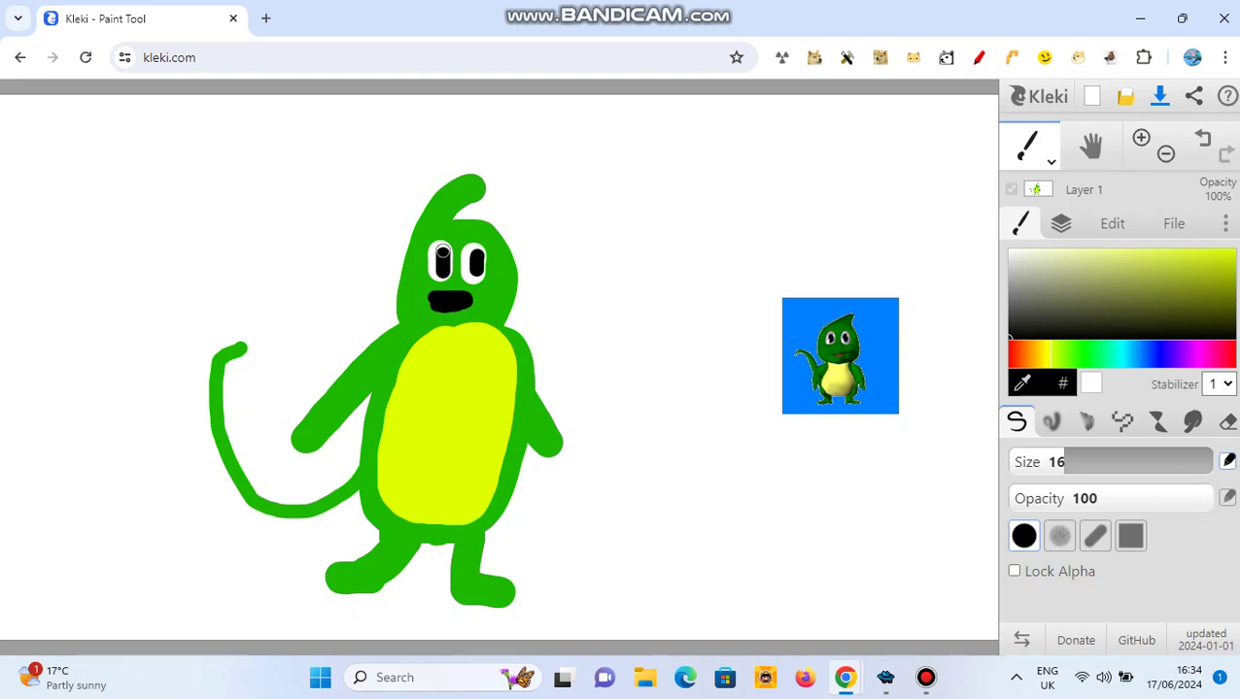
left_click(1068, 304)
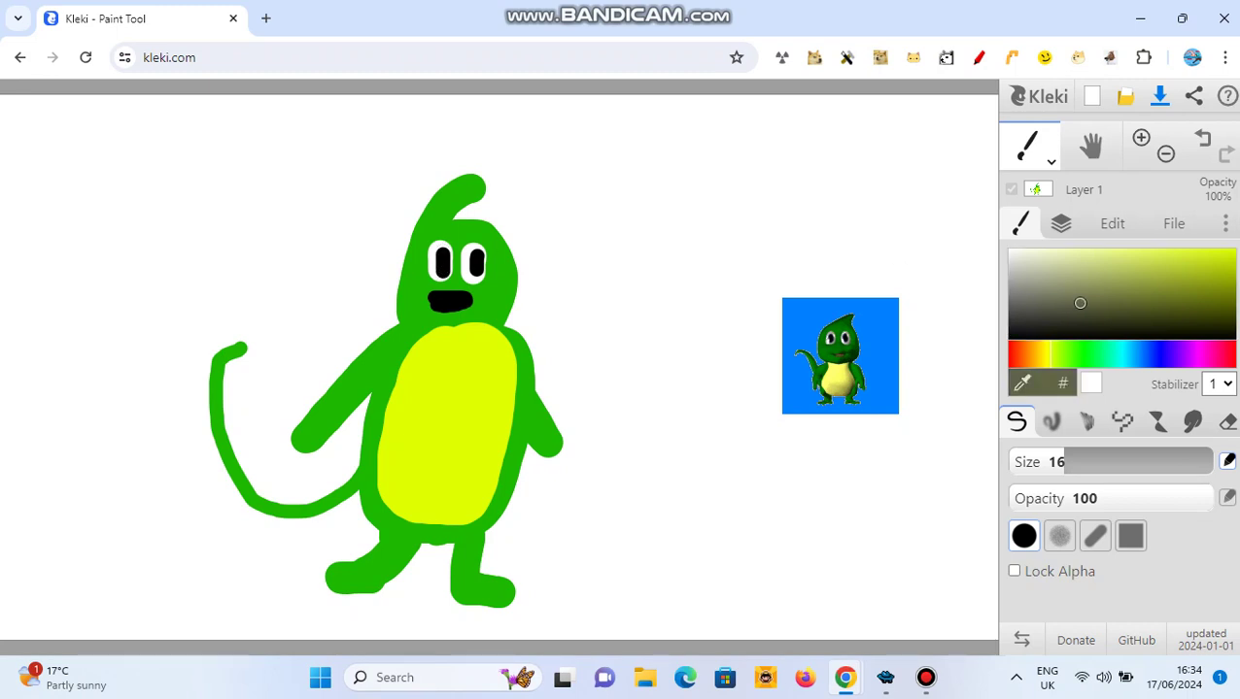
left_click(1010, 356)
left_click(1232, 251)
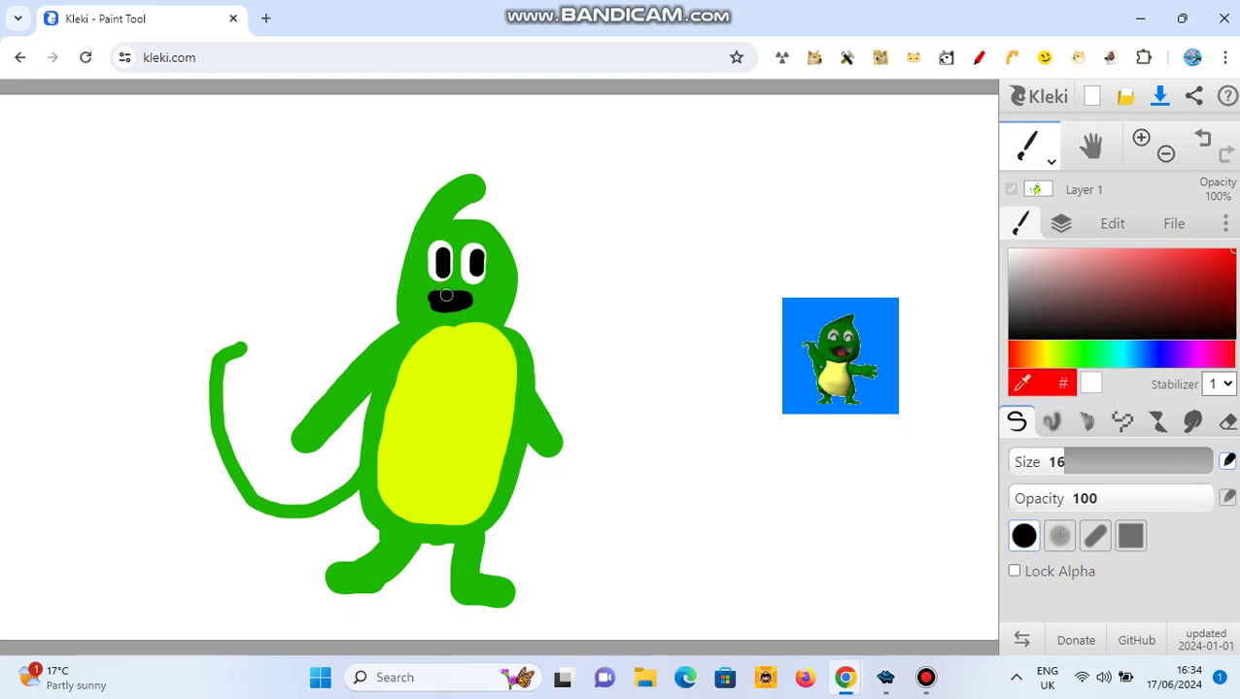
left_click(445, 306)
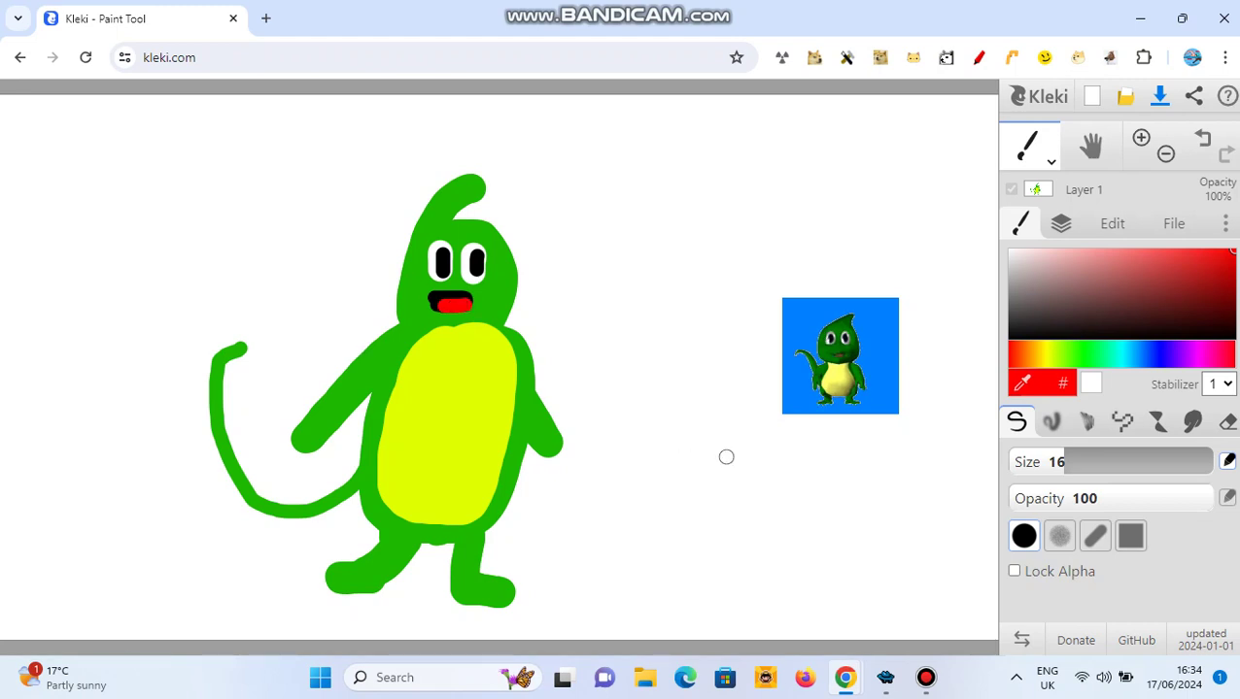
Step: Bring the MASH script window forward, then set the Kleki brush size to 15
mouse_move(885, 678)
left_click(884, 583)
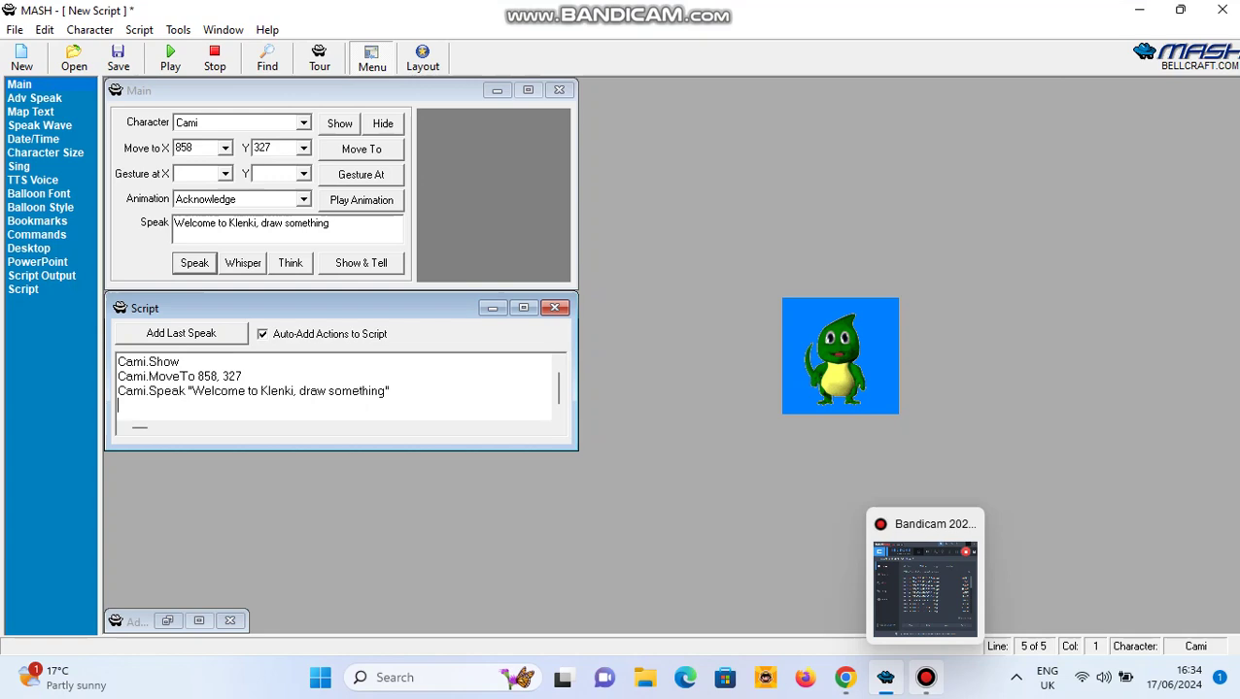
left_click(924, 678)
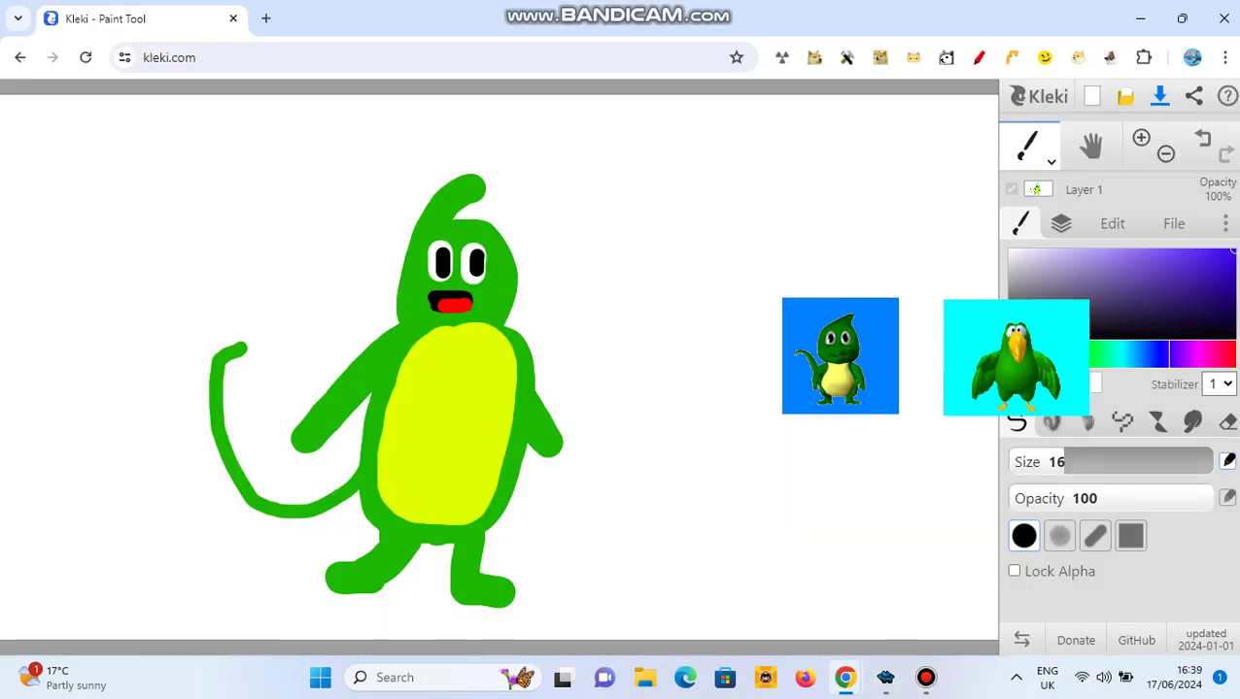
key("]")
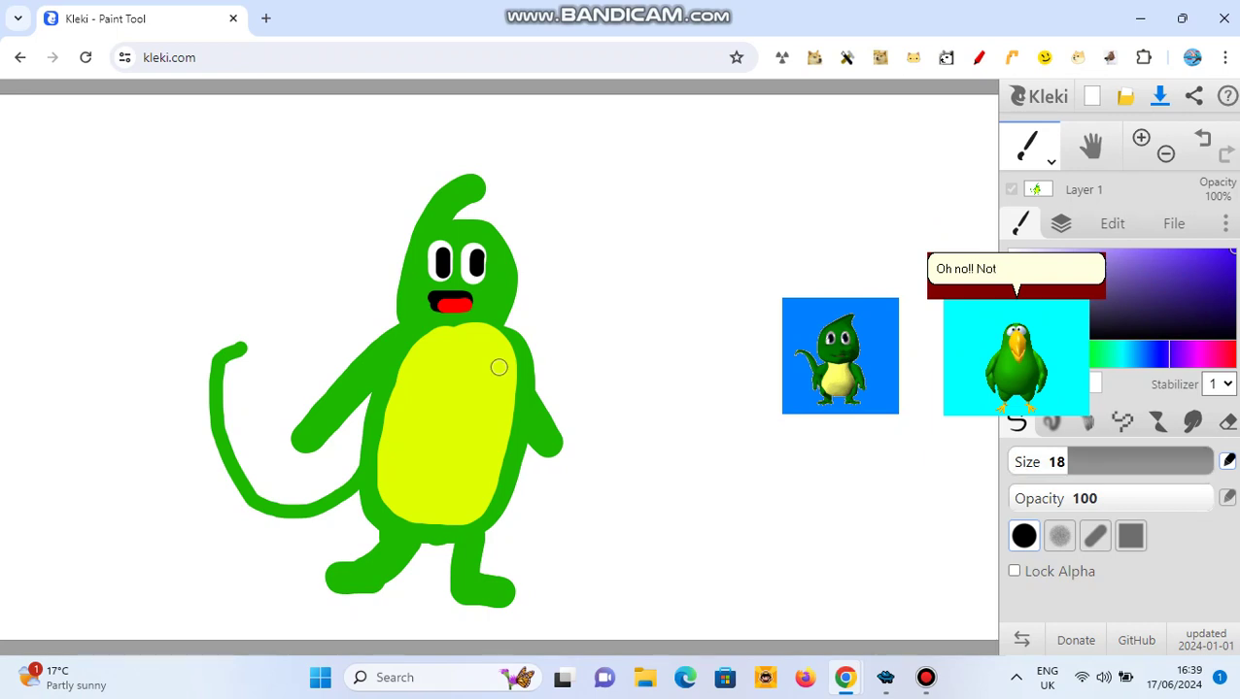
key("]")
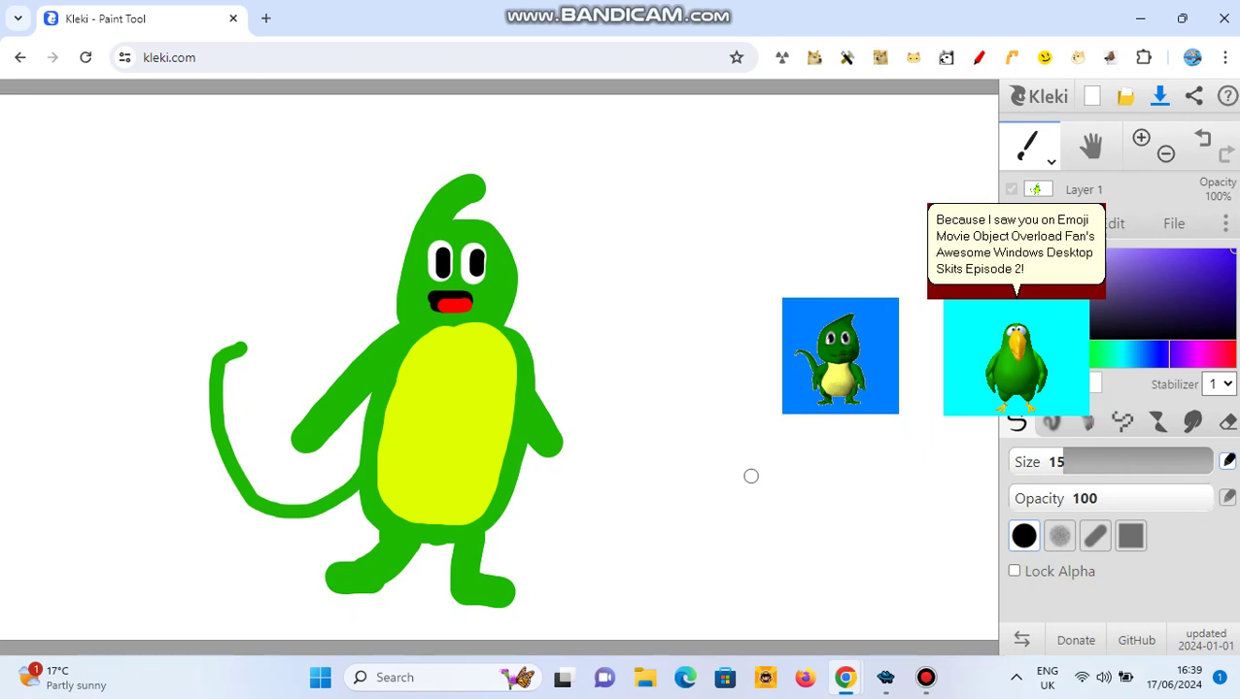
Step: Scribble thick purple lines, then teal loops, over the whole dinosaur drawing
mouse_move(376, 452)
left_mouse_down()
mouse_move(663, 514)
mouse_move(486, 418)
mouse_move(563, 320)
mouse_move(199, 293)
mouse_move(500, 391)
left_mouse_up()
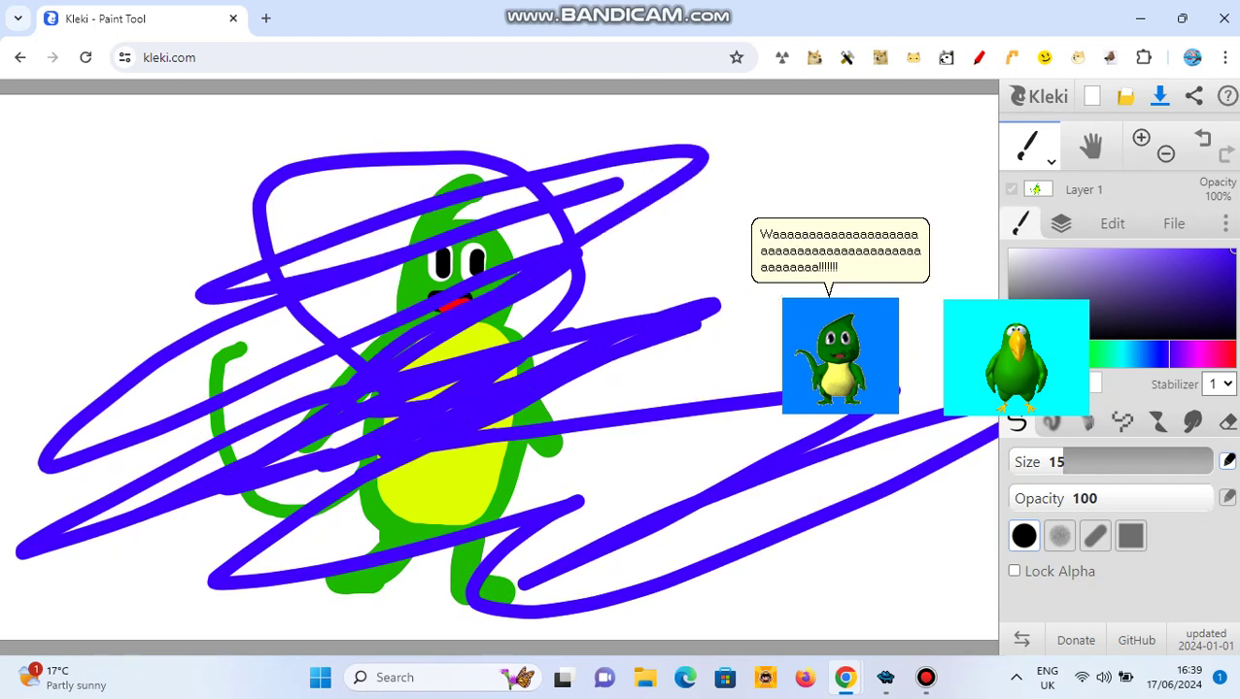
left_click(1112, 355)
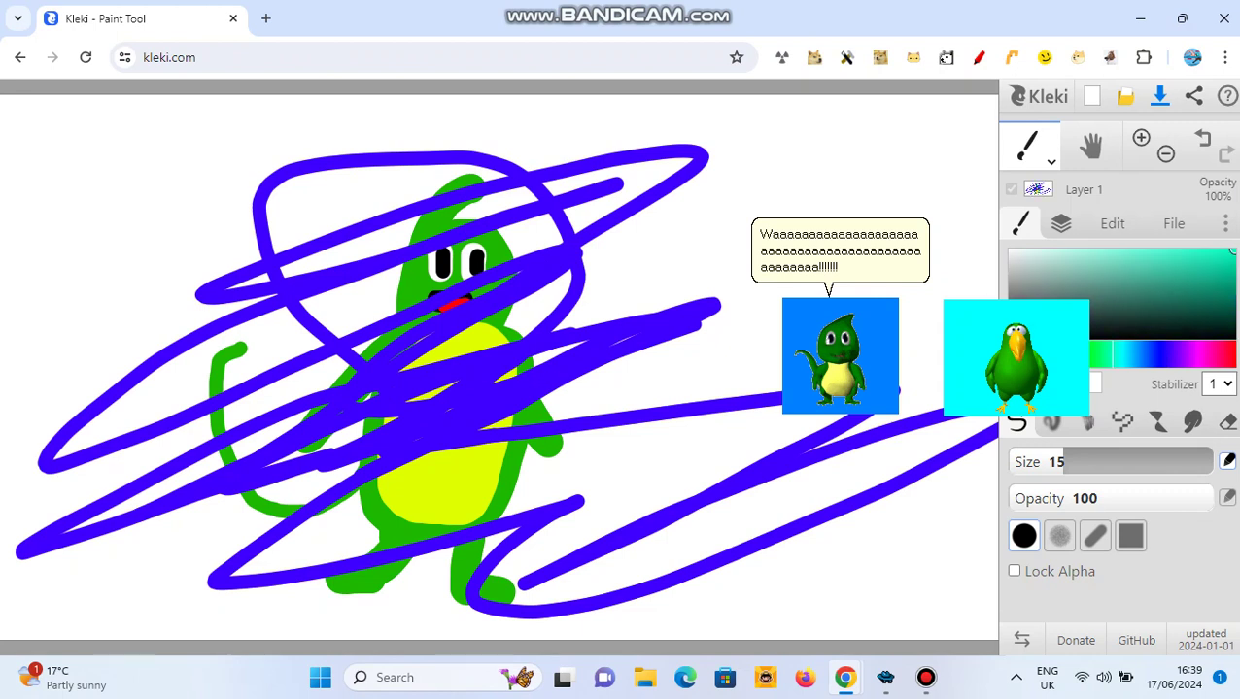
mouse_move(655, 419)
left_mouse_down()
mouse_move(473, 379)
mouse_move(641, 335)
mouse_move(995, 136)
left_mouse_up()
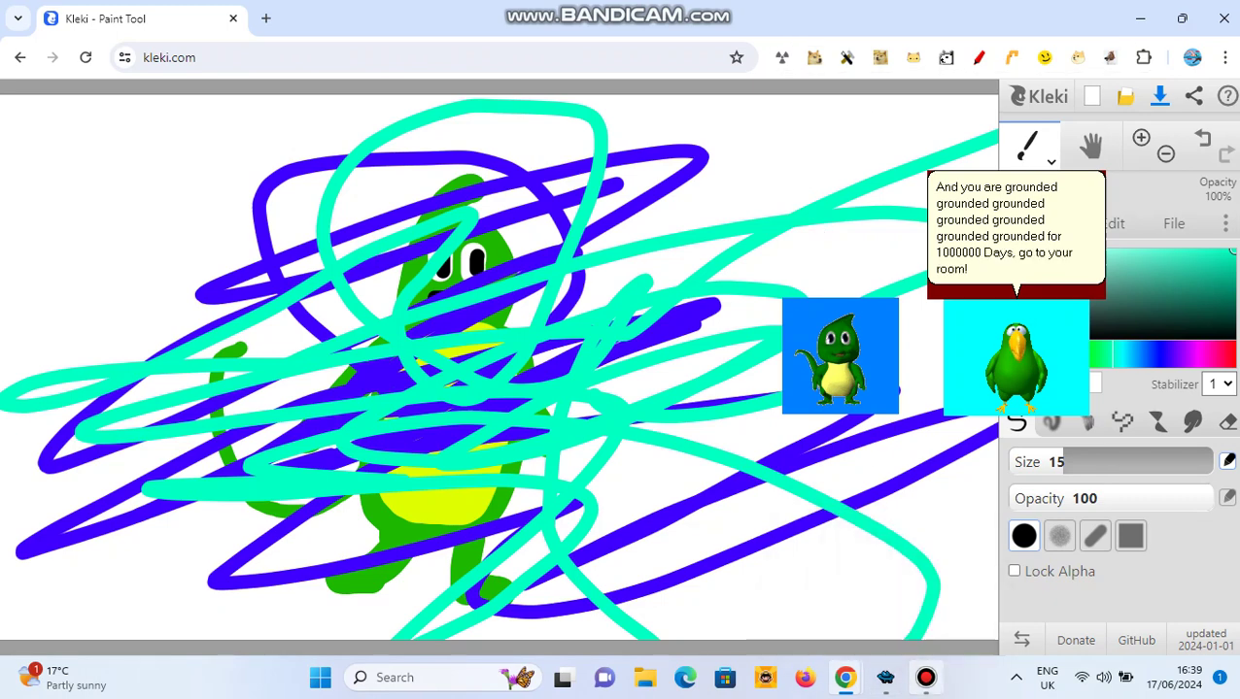
left_click(926, 677)
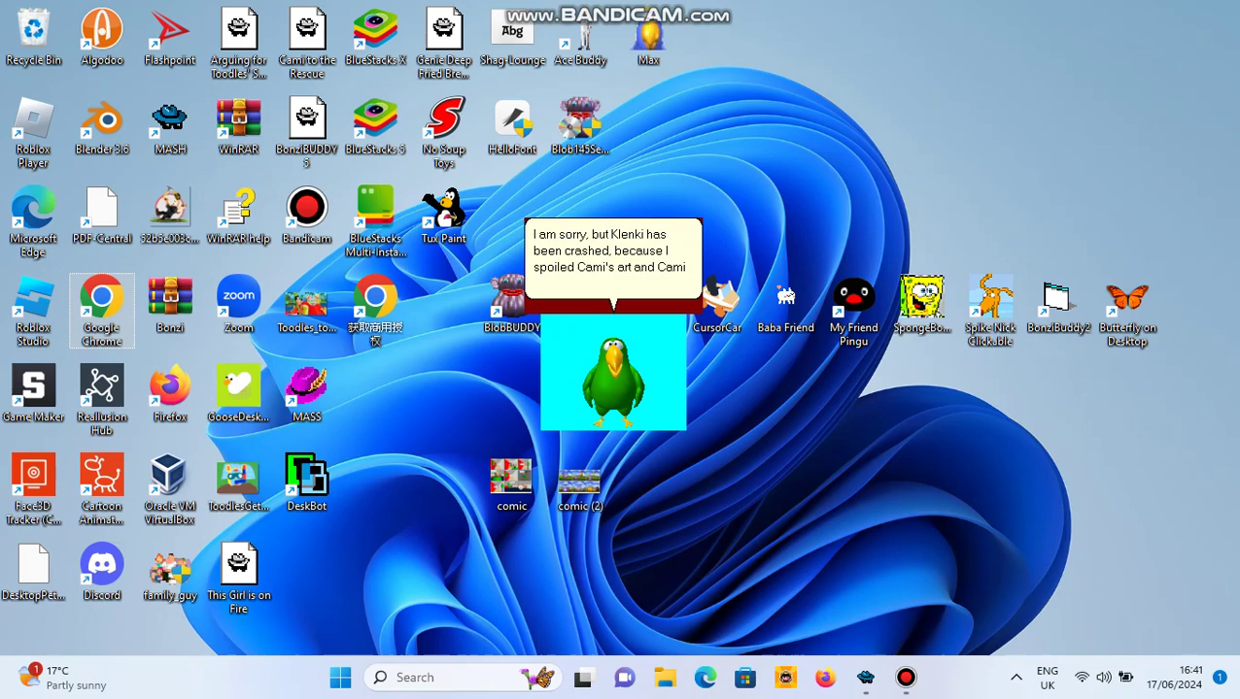
Step: Bring up the screen recorder window from the taskbar
left_click(904, 677)
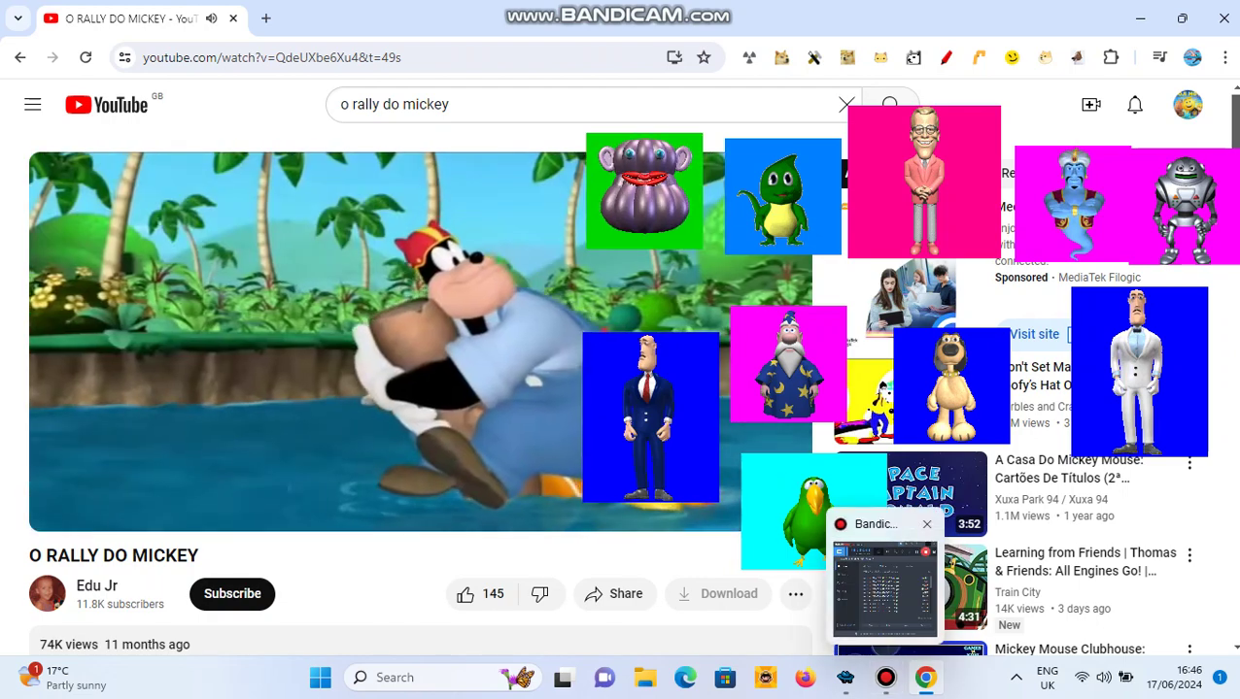
Step: Switch to the screen recorder window via the taskbar
left_click(885, 677)
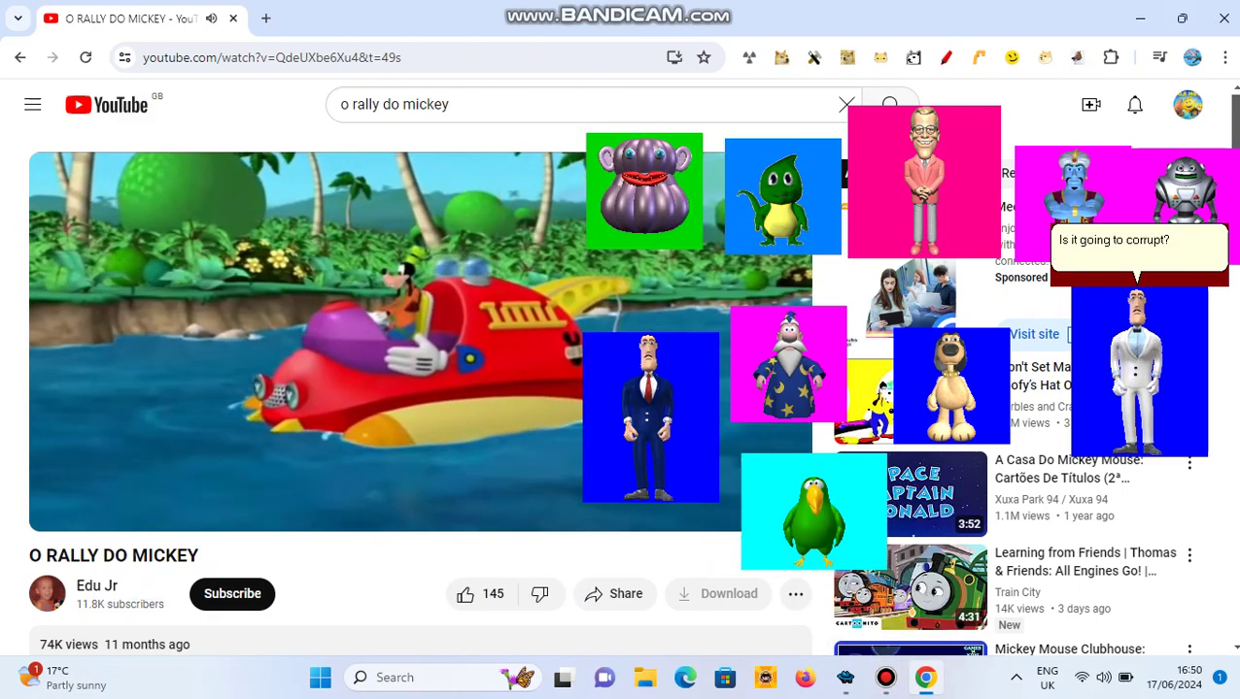